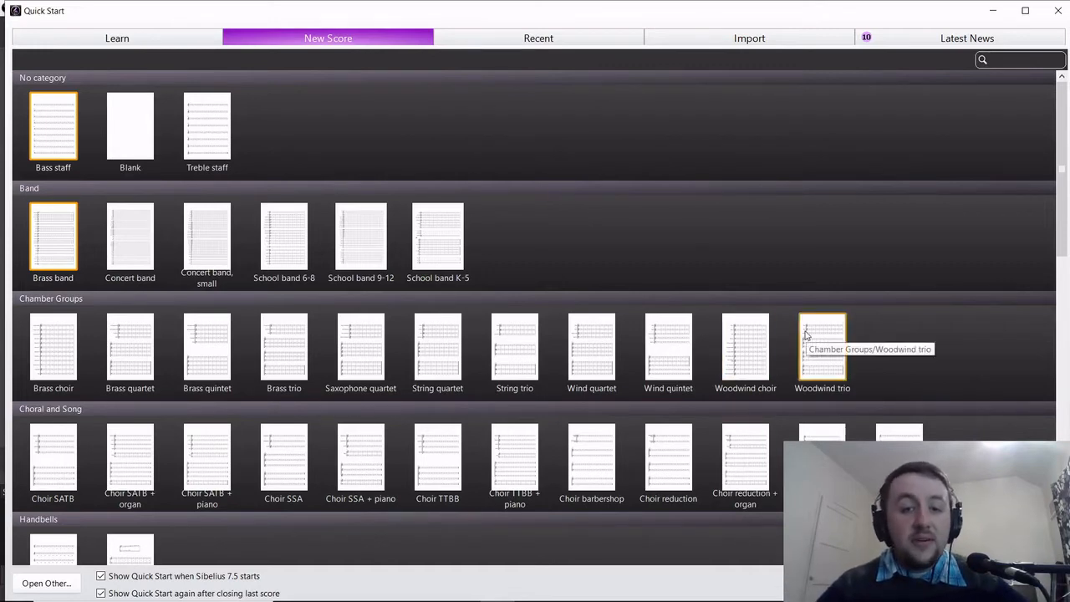
# Browse the new-score templates and choose the String quartet template from Chamber Groups.
pyautogui.scroll(-6, 805, 334)
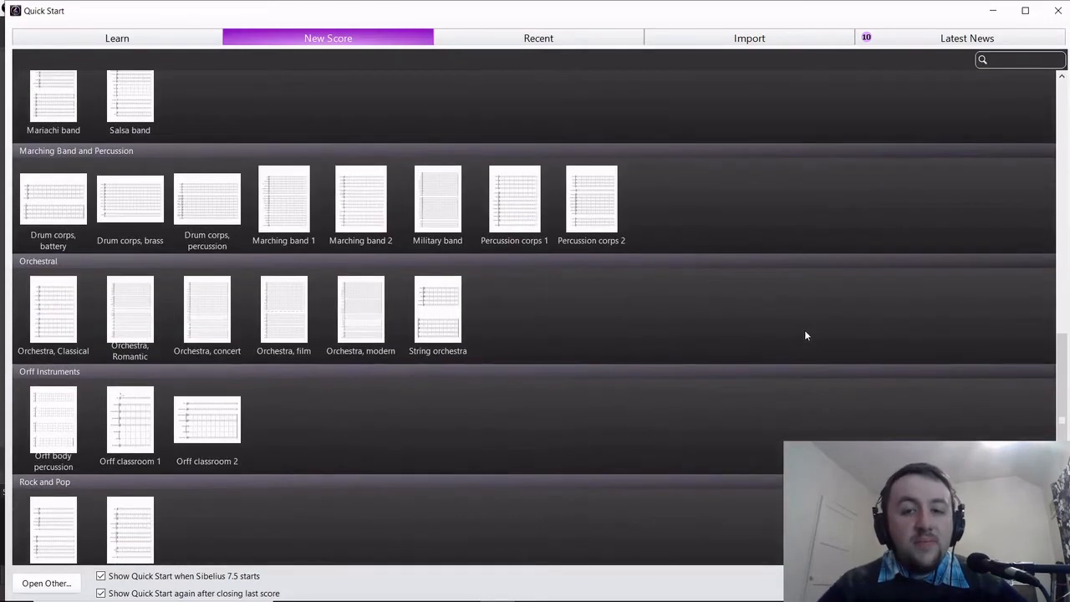
pyautogui.scroll(-3, 805, 335)
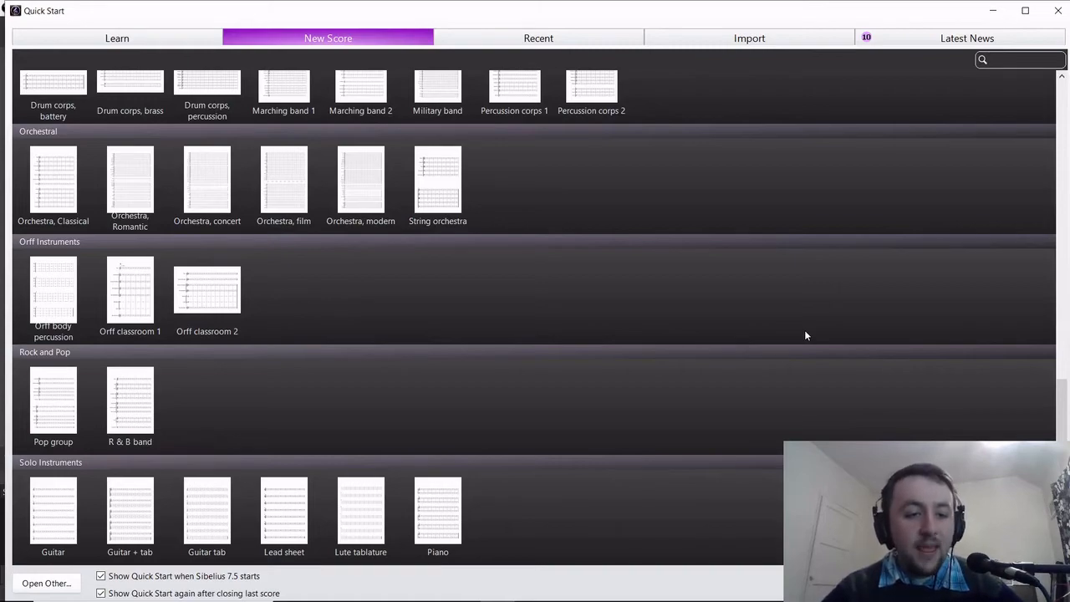
pyautogui.scroll(5, 806, 335)
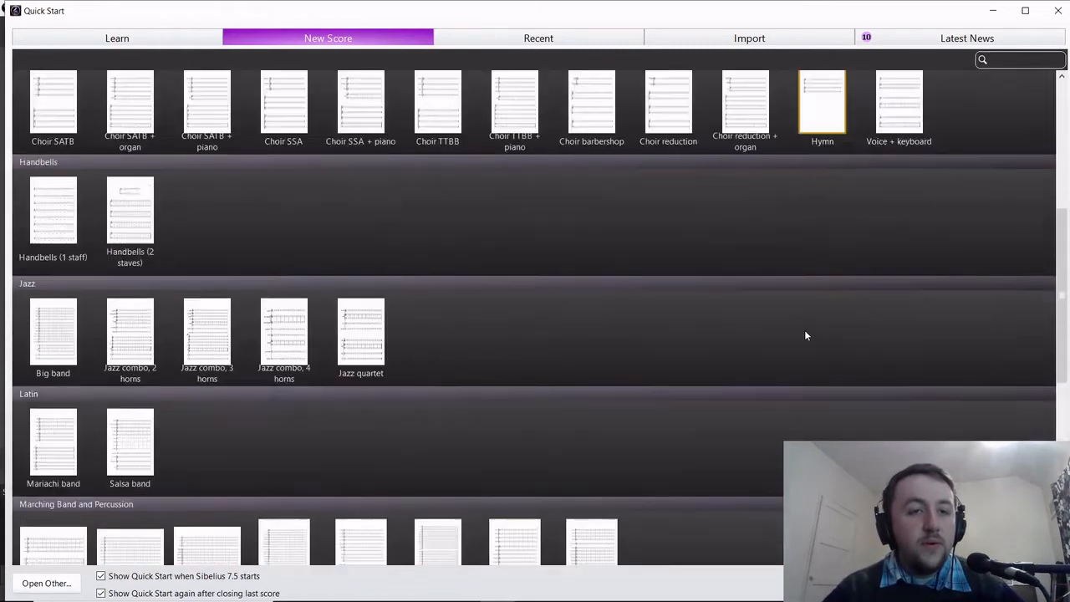
pyautogui.scroll(5, 806, 335)
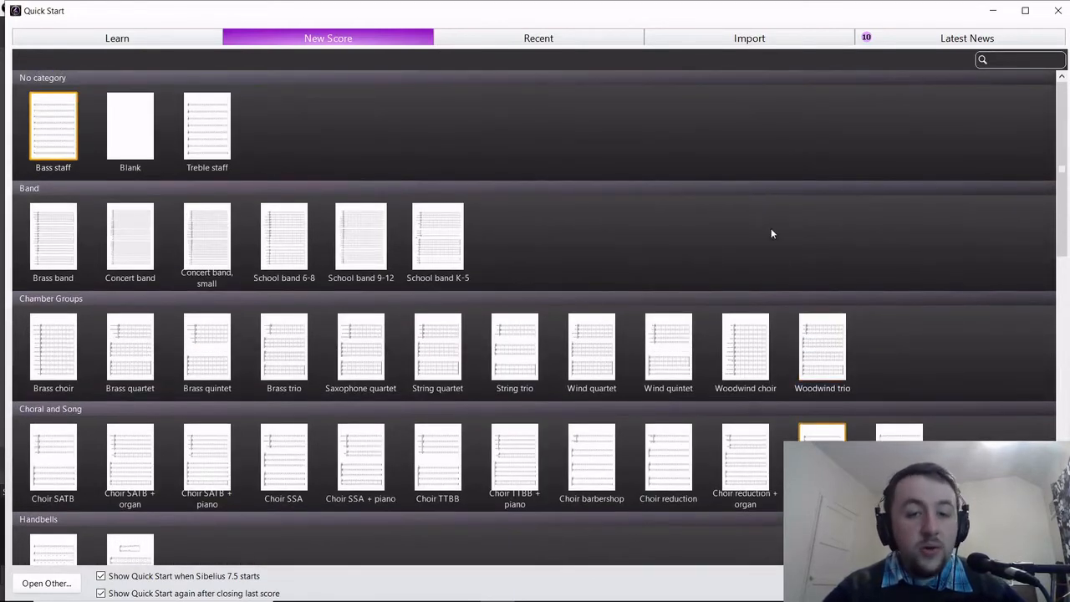
pyautogui.click(438, 351)
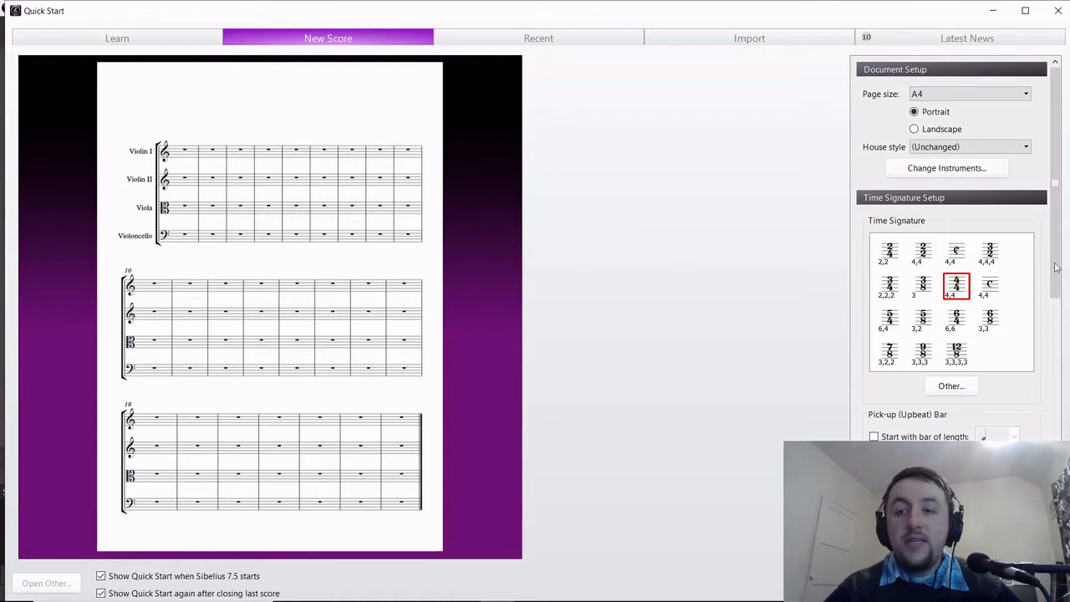
# Set the new score's tempo text to "Energetic".
pyautogui.moveTo(1058, 265)
pyautogui.mouseDown()
pyautogui.moveTo(1058, 481)
pyautogui.moveTo(1051, 204)
pyautogui.mouseUp()
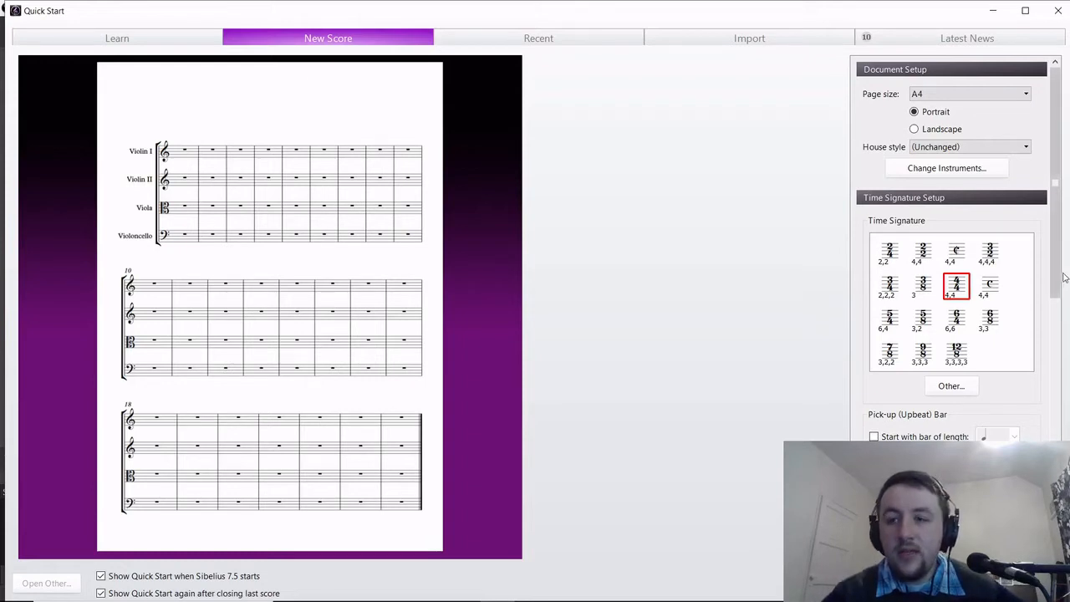
pyautogui.scroll(-5, 1059, 279)
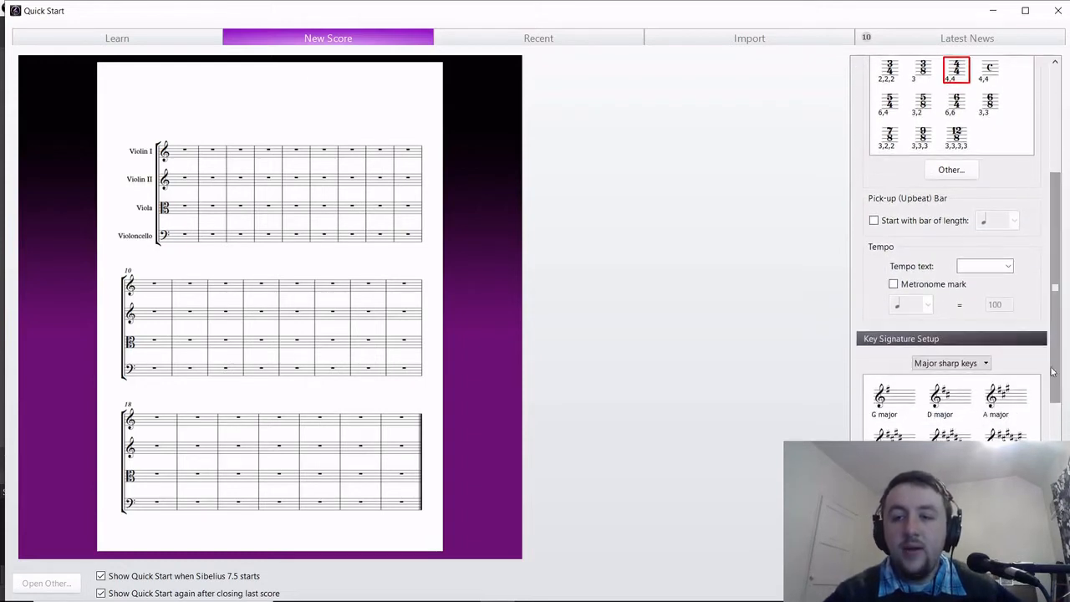
pyautogui.click(977, 267)
pyautogui.click(1008, 266)
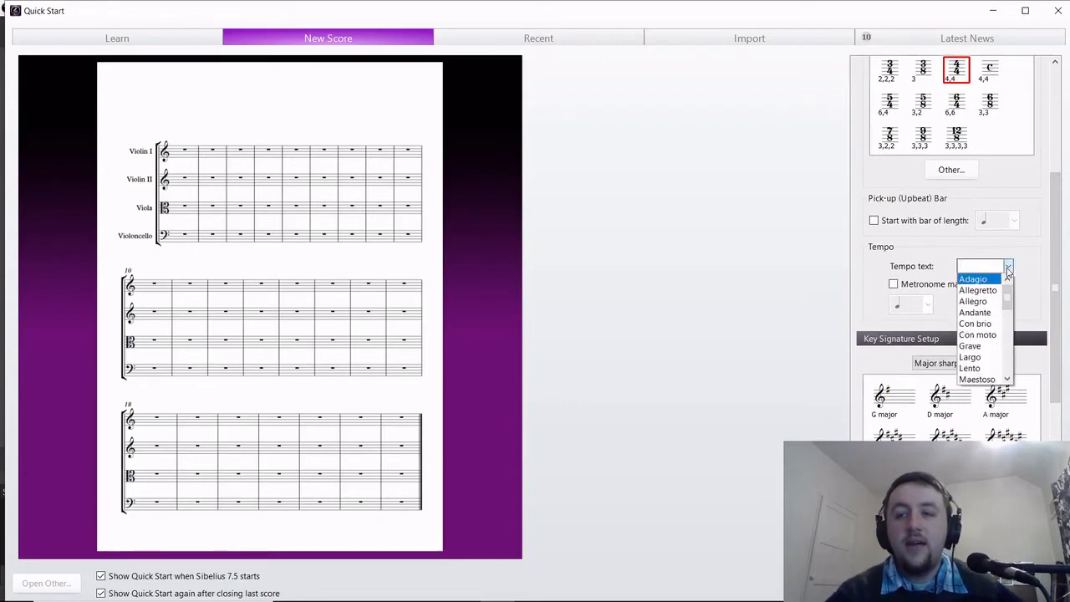
pyautogui.click(995, 267)
pyautogui.write('erge')
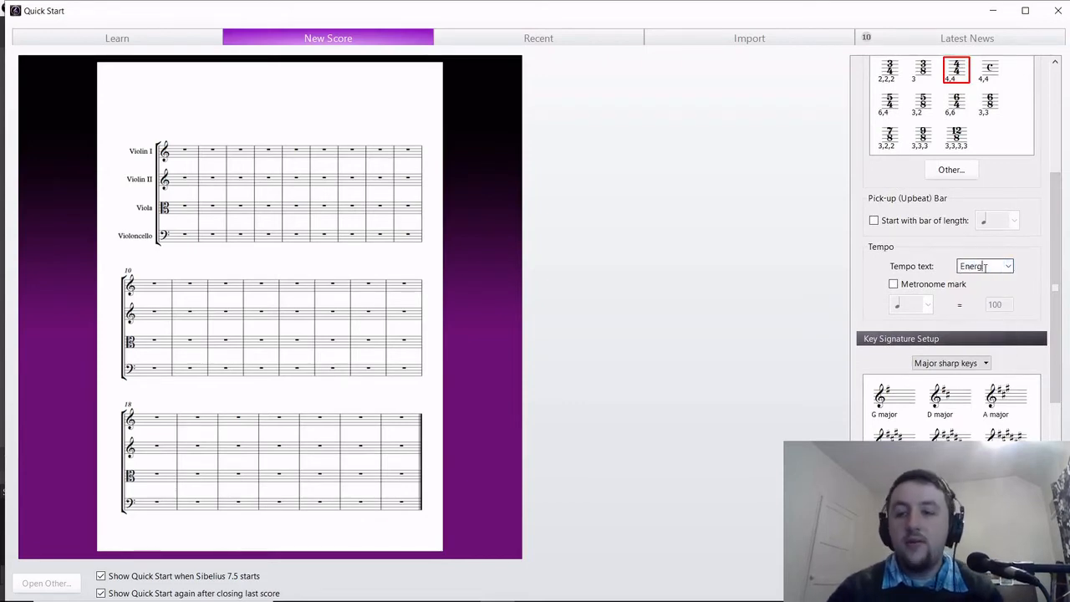
# Set the new score's key signature to No key.
pyautogui.click(978, 183)
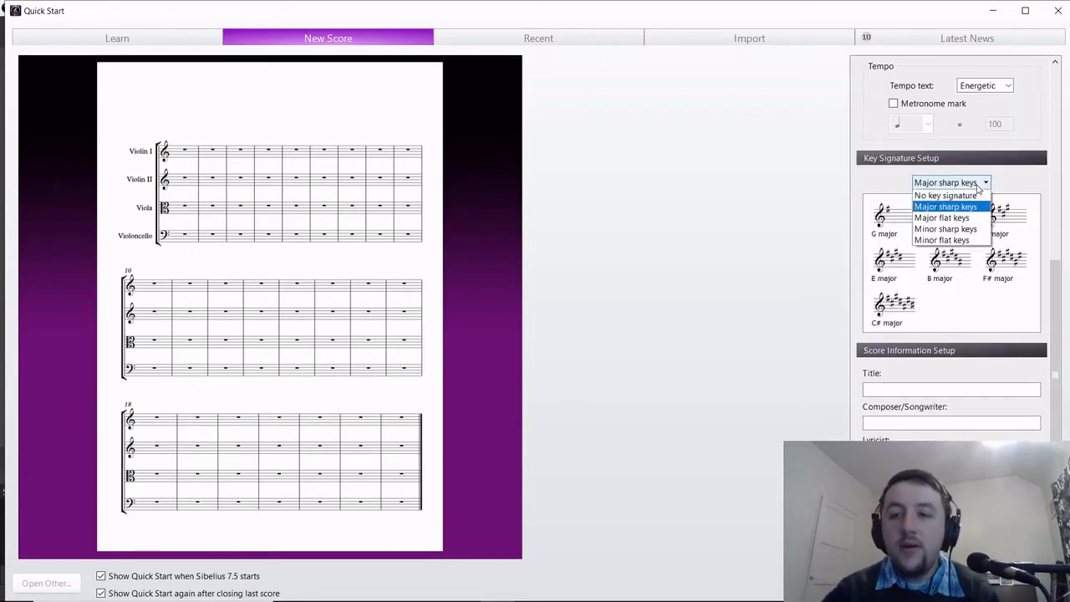
pyautogui.click(963, 196)
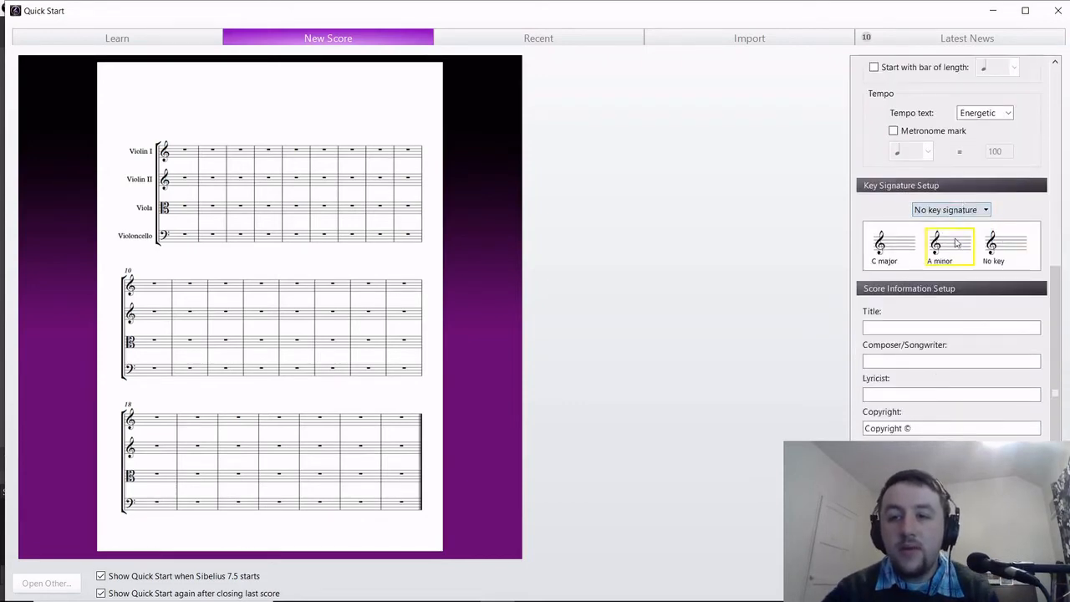
pyautogui.click(1003, 244)
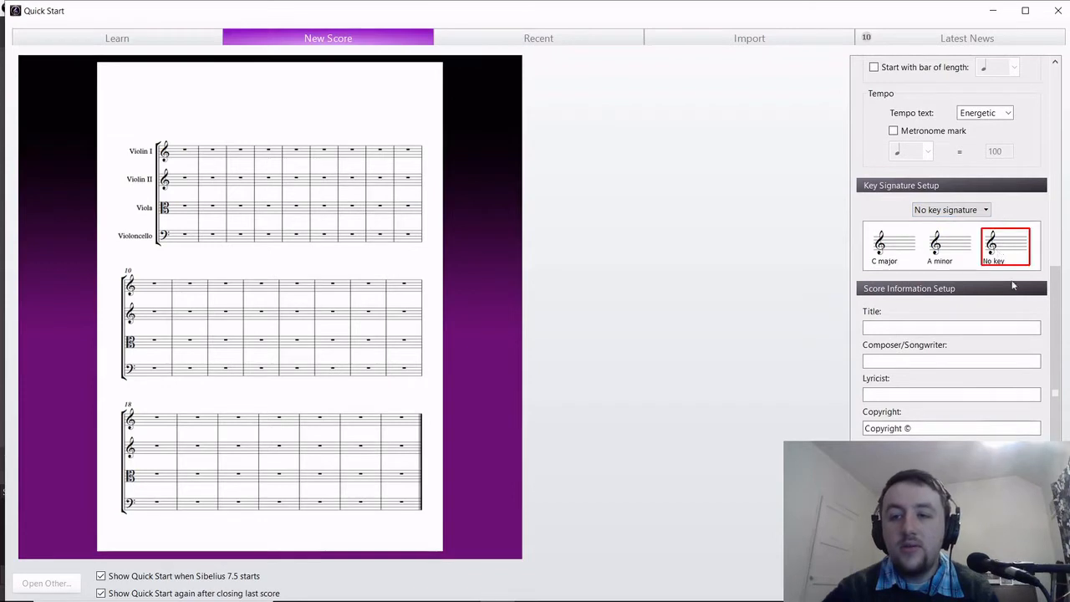
# Enter "Title" as the score title, fill in the composer's initials, and create the score.
pyautogui.click(986, 326)
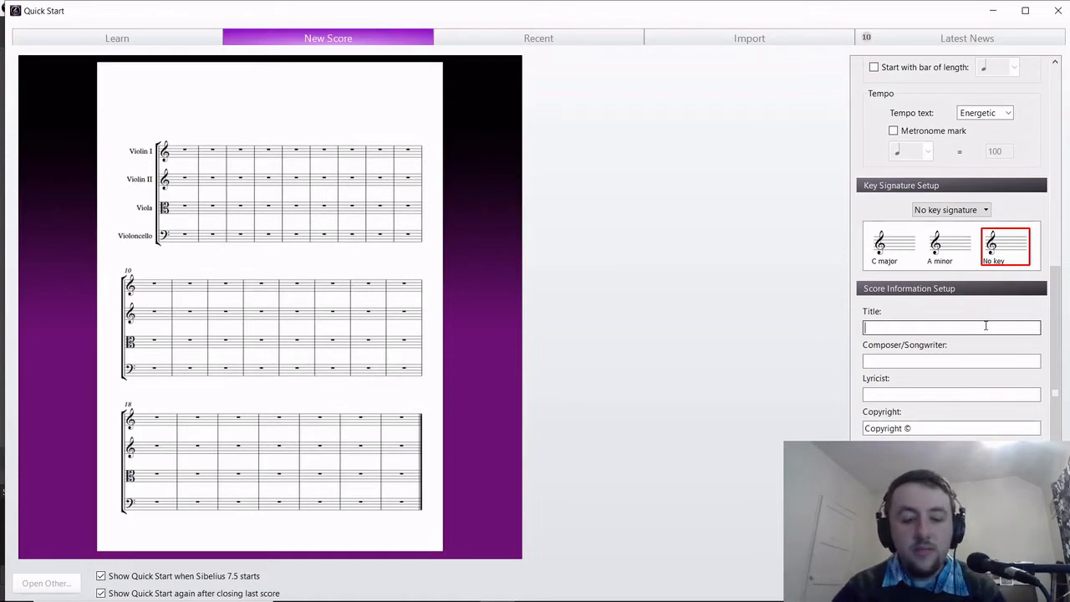
pyautogui.write('Title')
pyautogui.press('Tab')
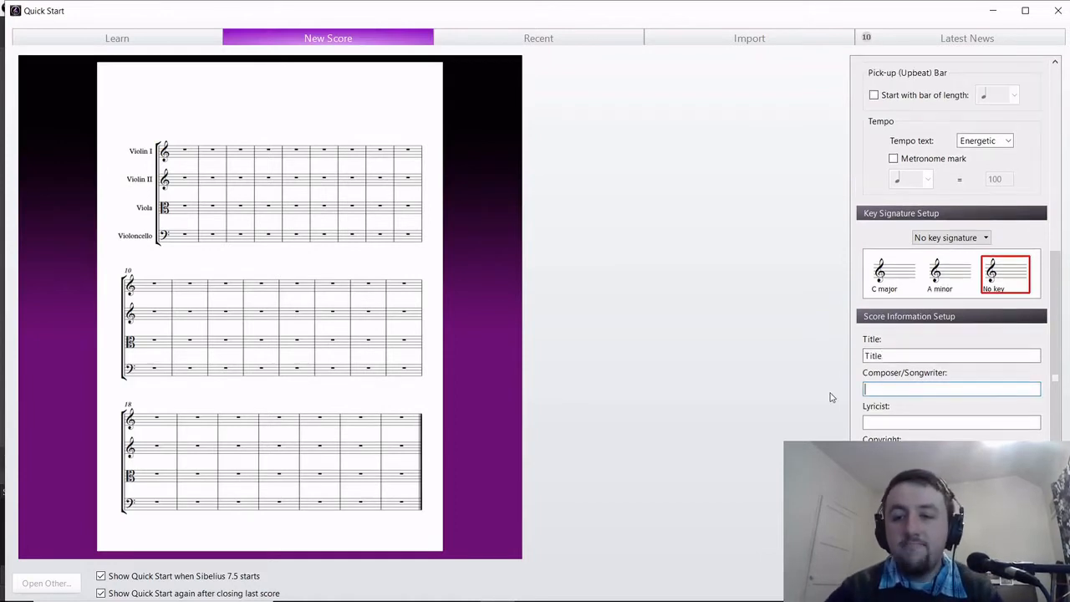
pyautogui.write('SE')
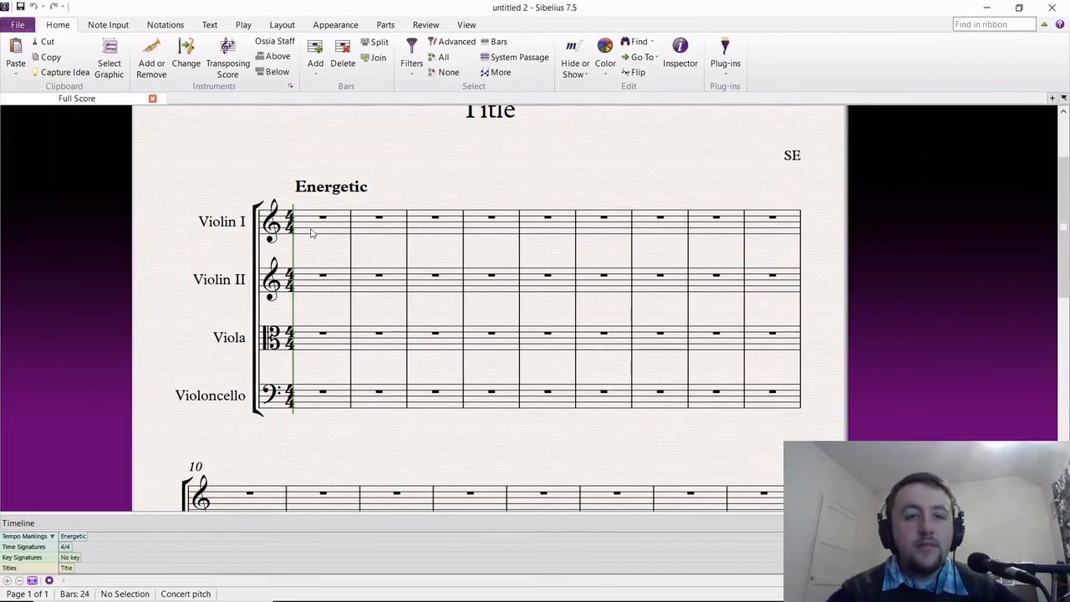
pyautogui.click(311, 234)
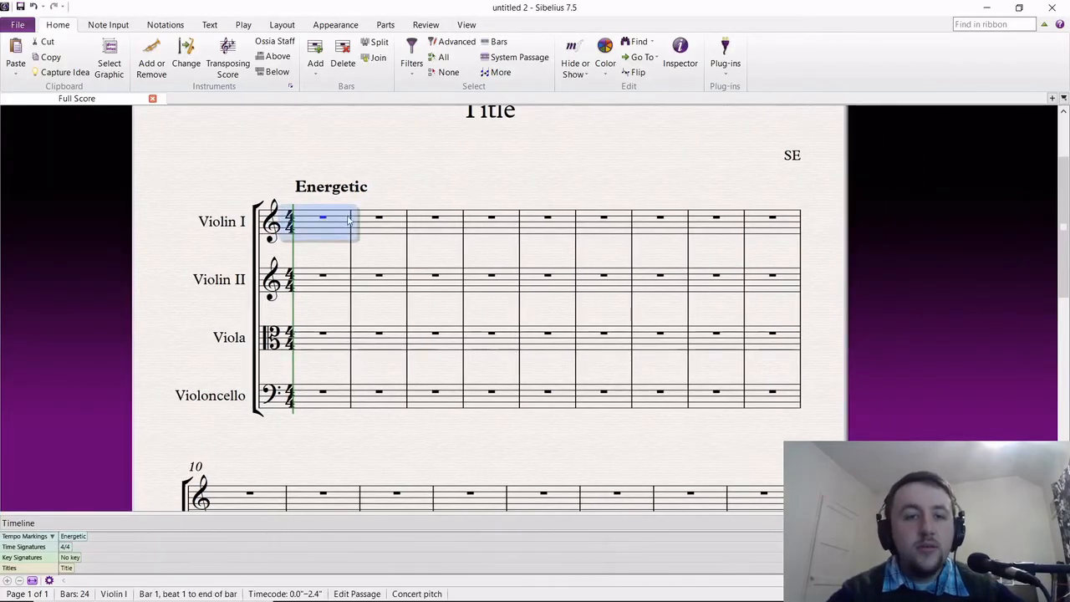
pyautogui.click(312, 401)
pyautogui.click(313, 230)
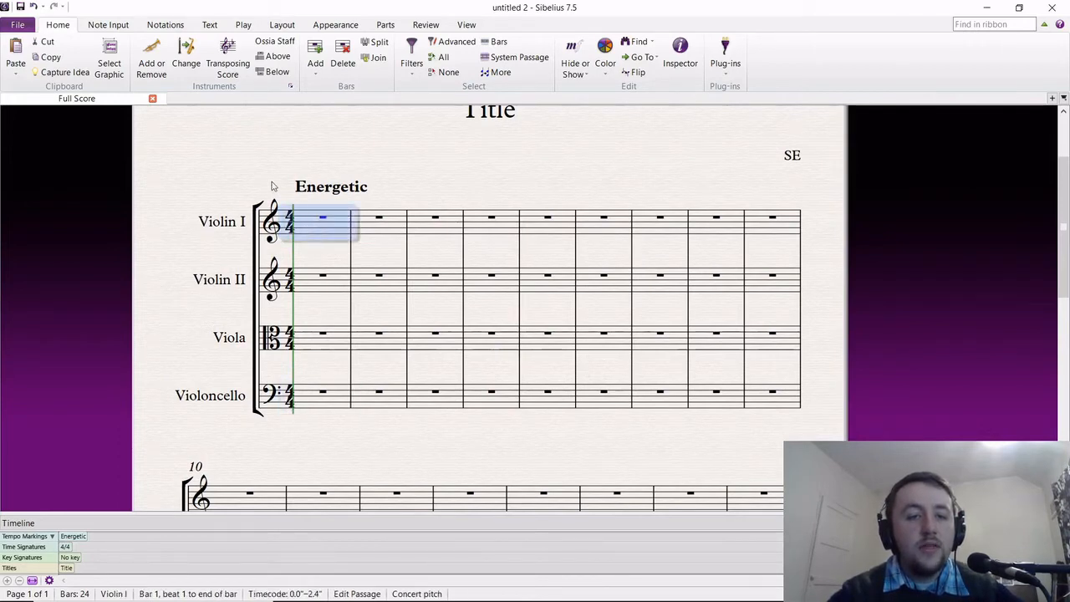
pyautogui.press('Escape')
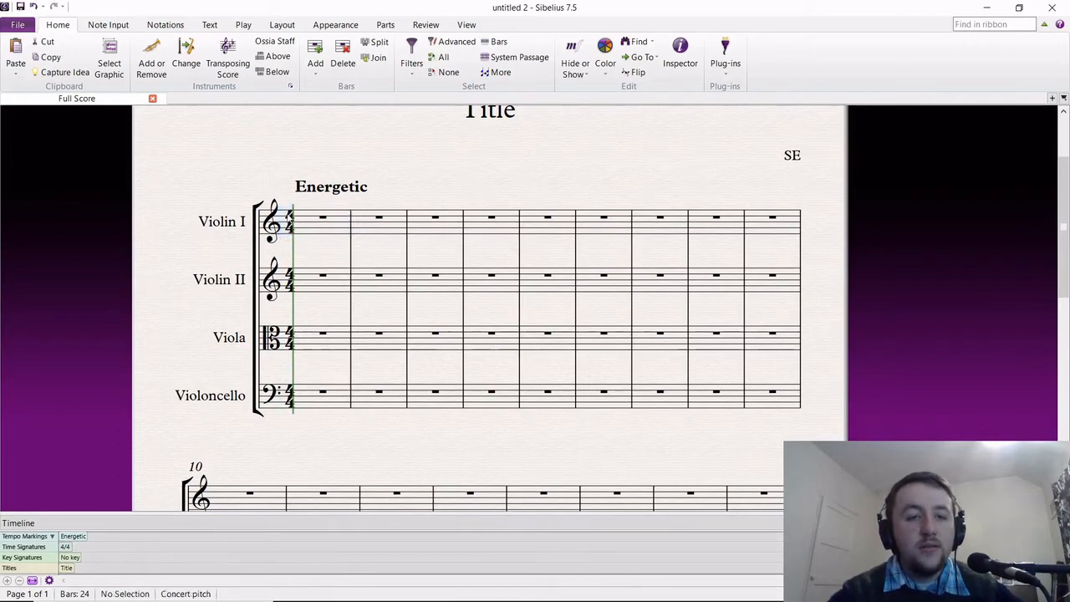
# Enter a quarter-note C#6 on beat 1 of bar 1 in the Violin I staff.
pyautogui.click(311, 233)
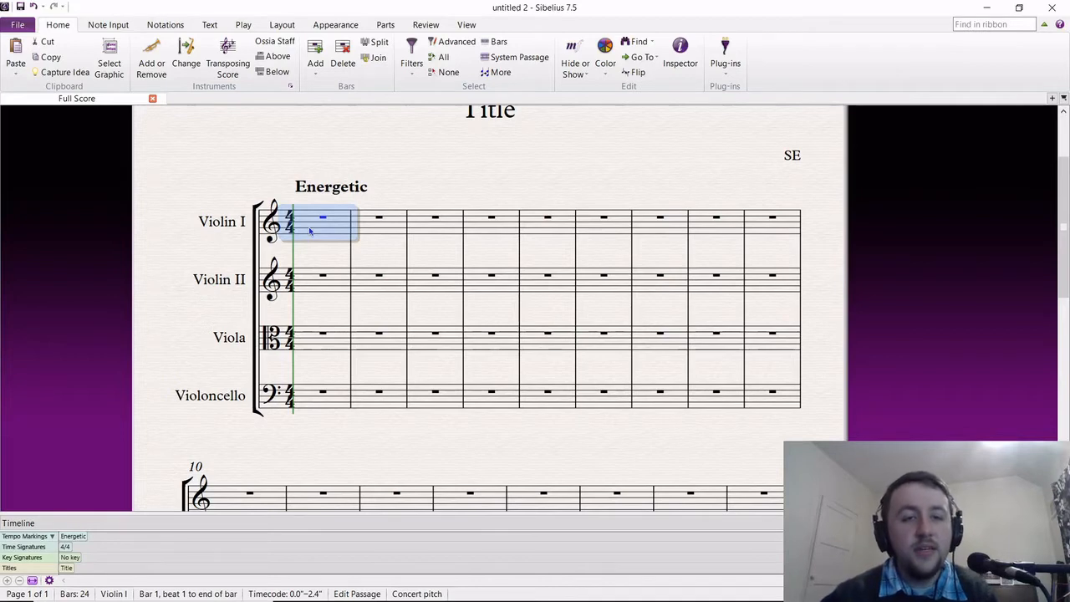
pyautogui.press('c')
pyautogui.hotkey('ctrl', 'Up')
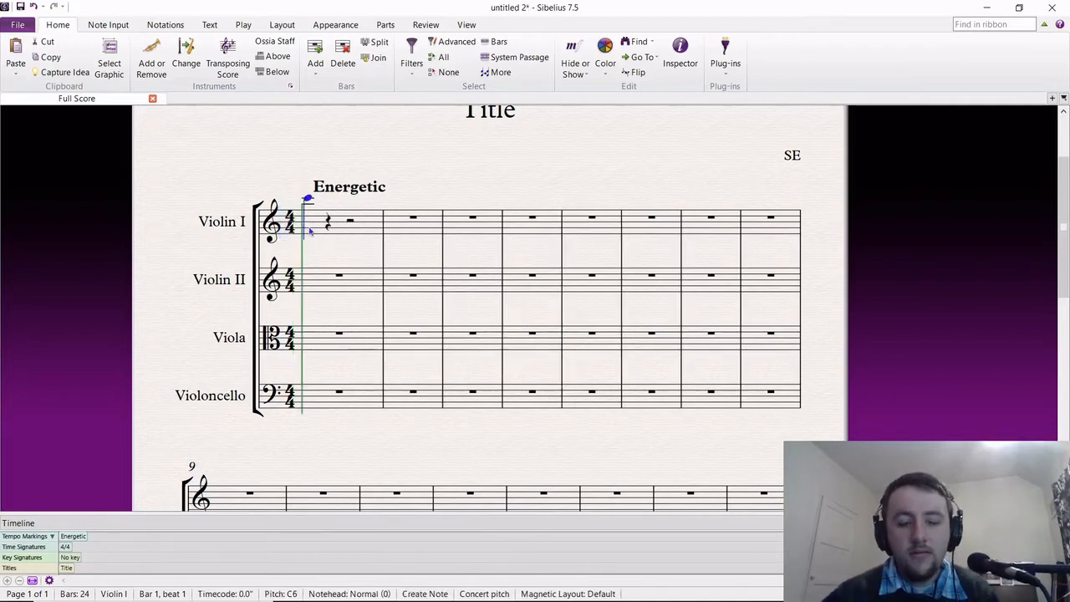
pyautogui.press('Up')
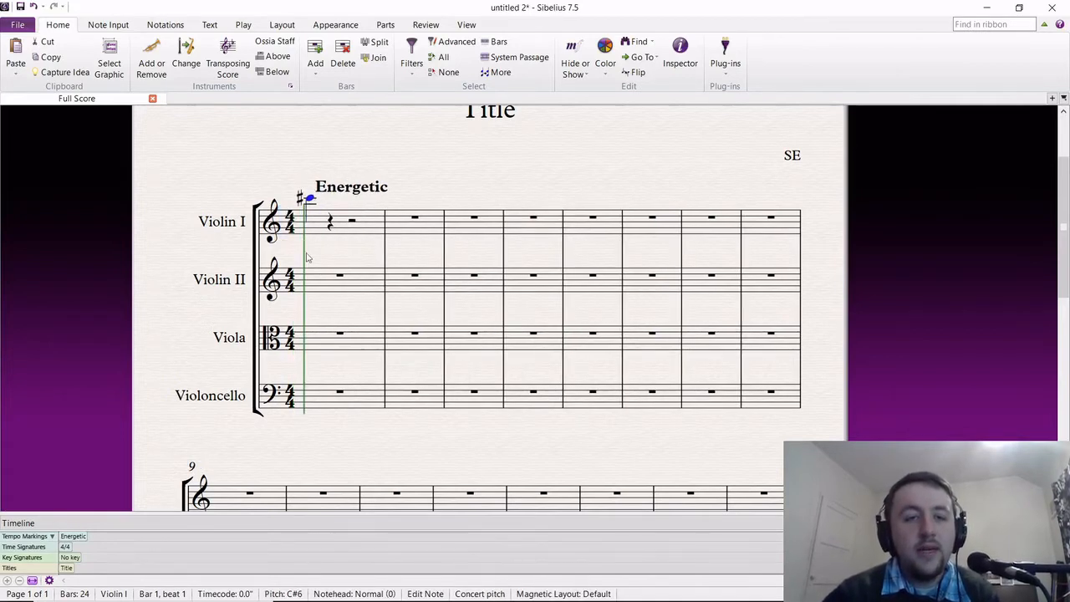
# Enter a quarter-note C#2 on beat 1 of bar 1 in the Violoncello staff.
pyautogui.click(316, 407)
pyautogui.press('c')
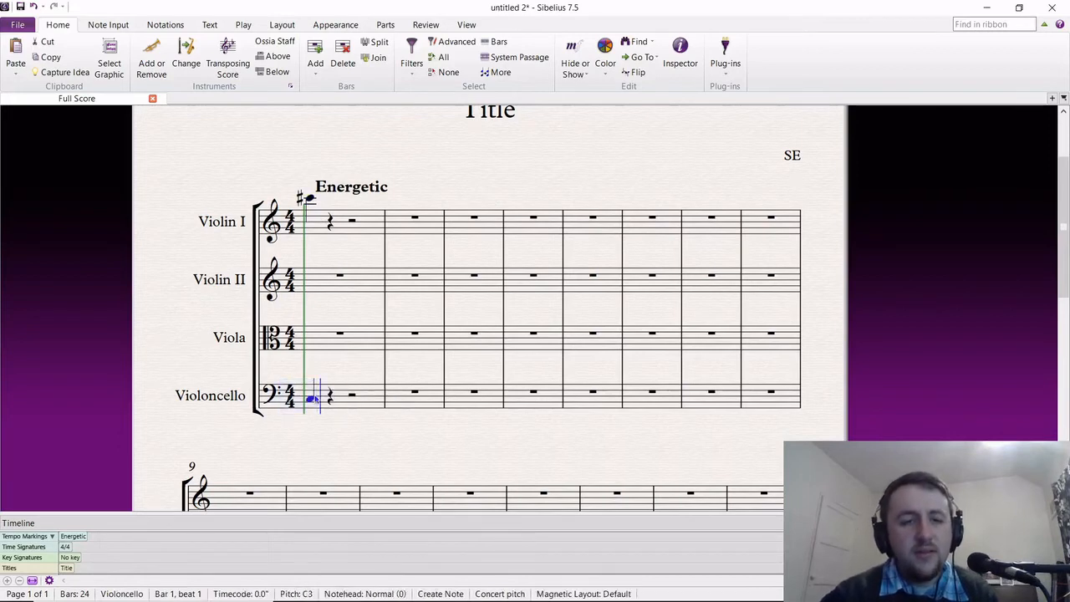
pyautogui.press('Up')
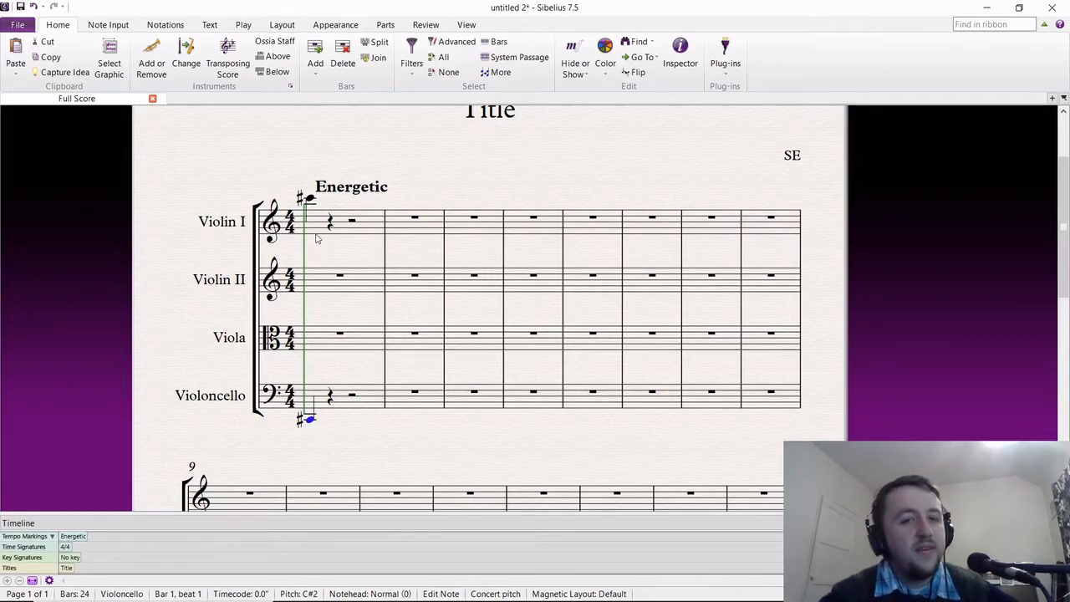
pyautogui.click(311, 199)
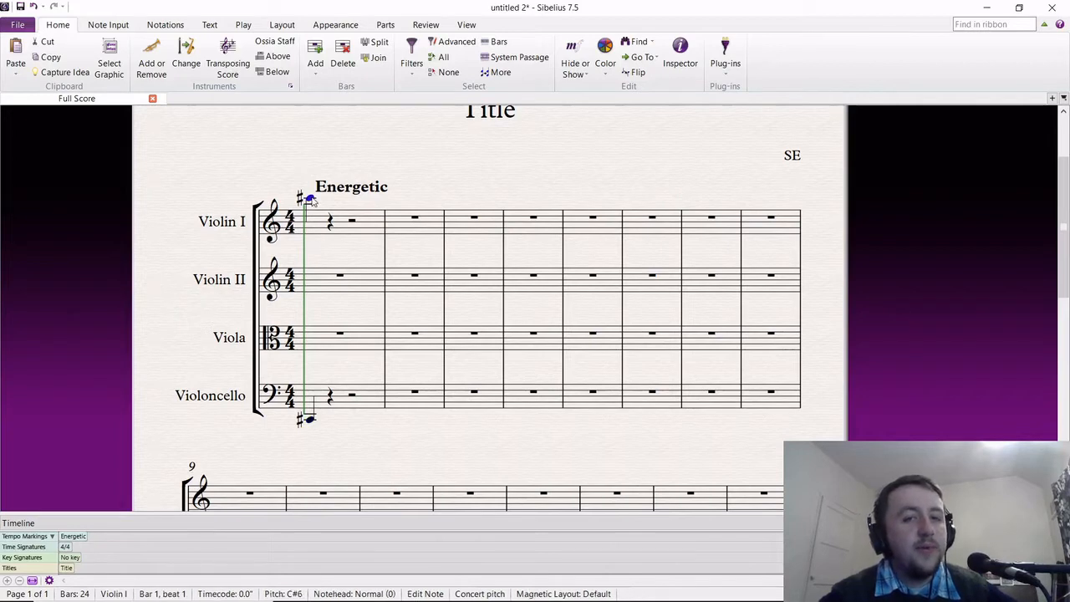
pyautogui.click(345, 253)
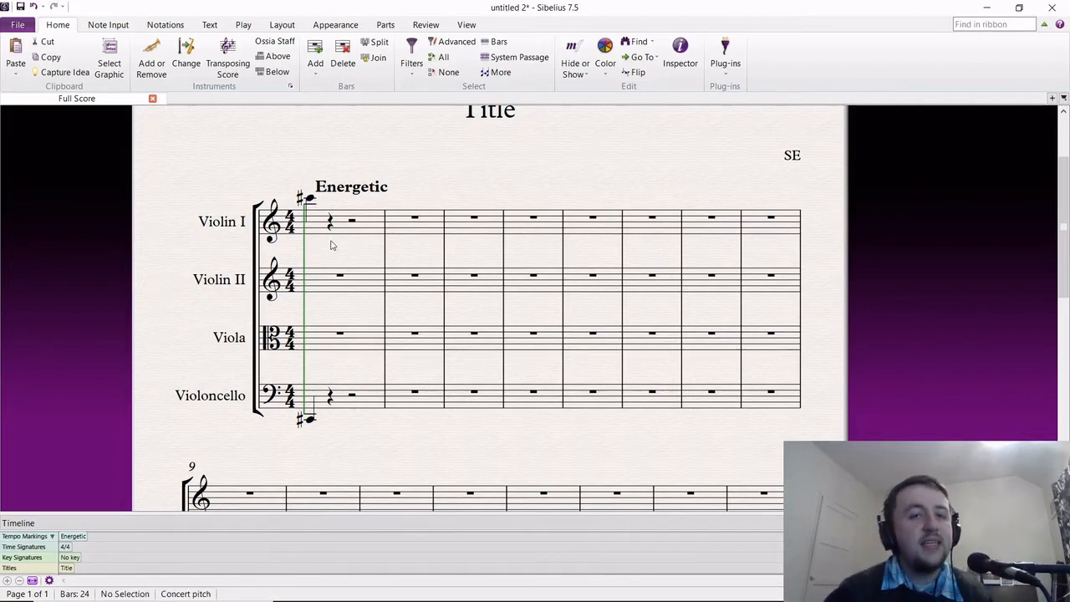
pyautogui.click(327, 291)
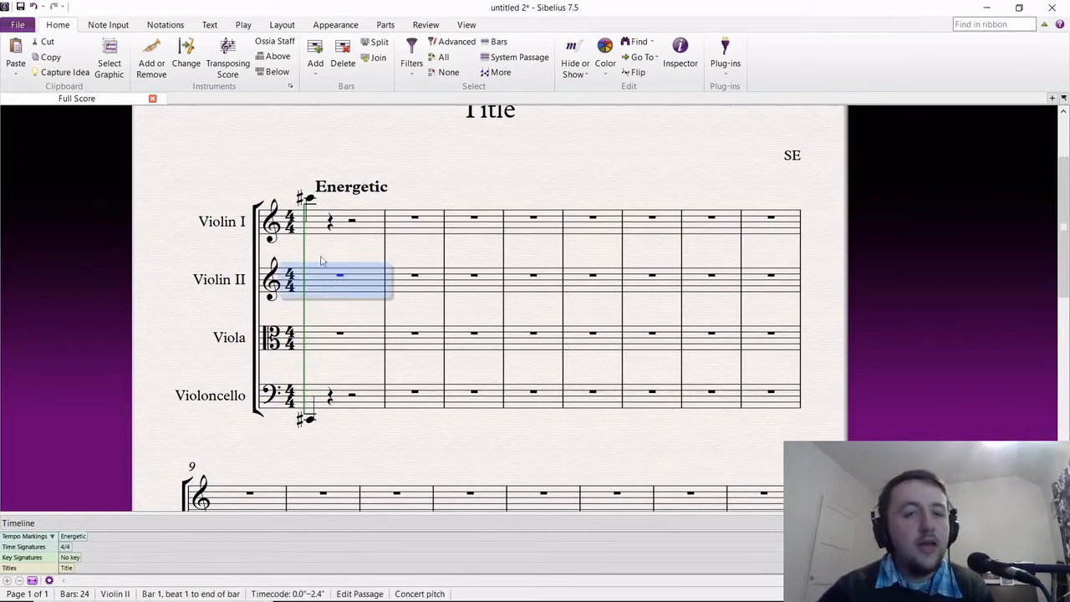
# Change the first notes of Violin I and Violoncello together to eighth notes.
pyautogui.click(310, 199)
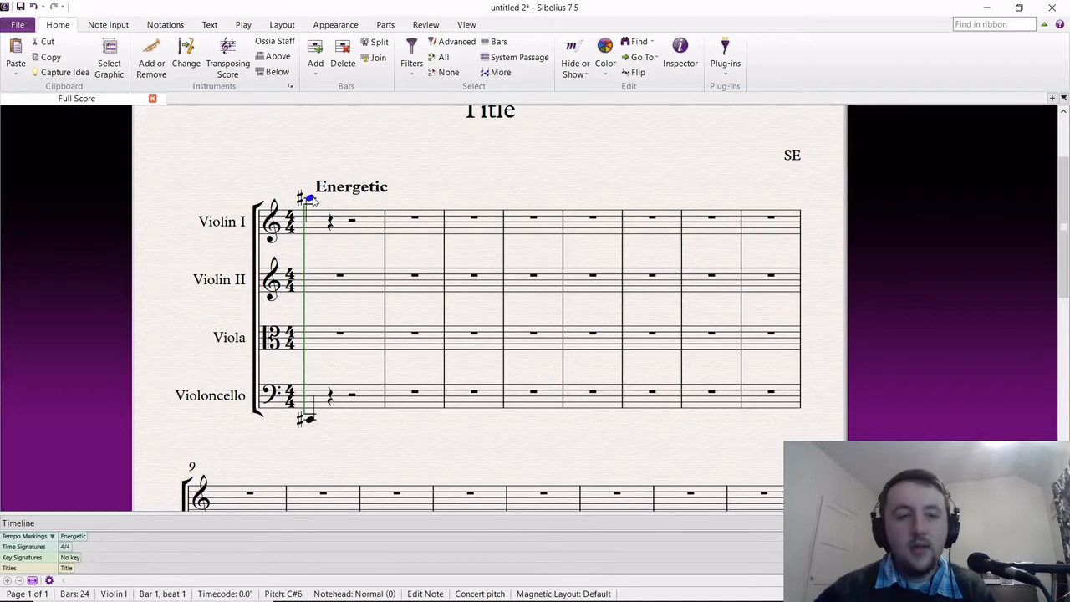
pyautogui.keyDown('ctrl'); pyautogui.click(309, 420); pyautogui.keyUp('ctrl')
pyautogui.press('3')
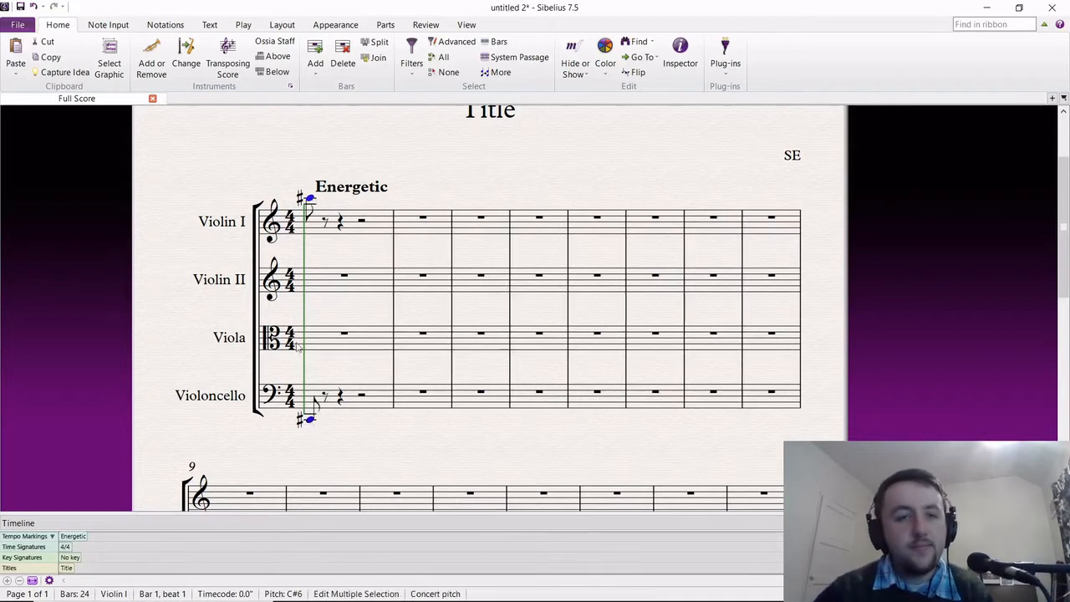
pyautogui.press('Escape')
# Add an accent and an "sfz" dynamic to the Violin I note in bar 1.
pyautogui.click(319, 226)
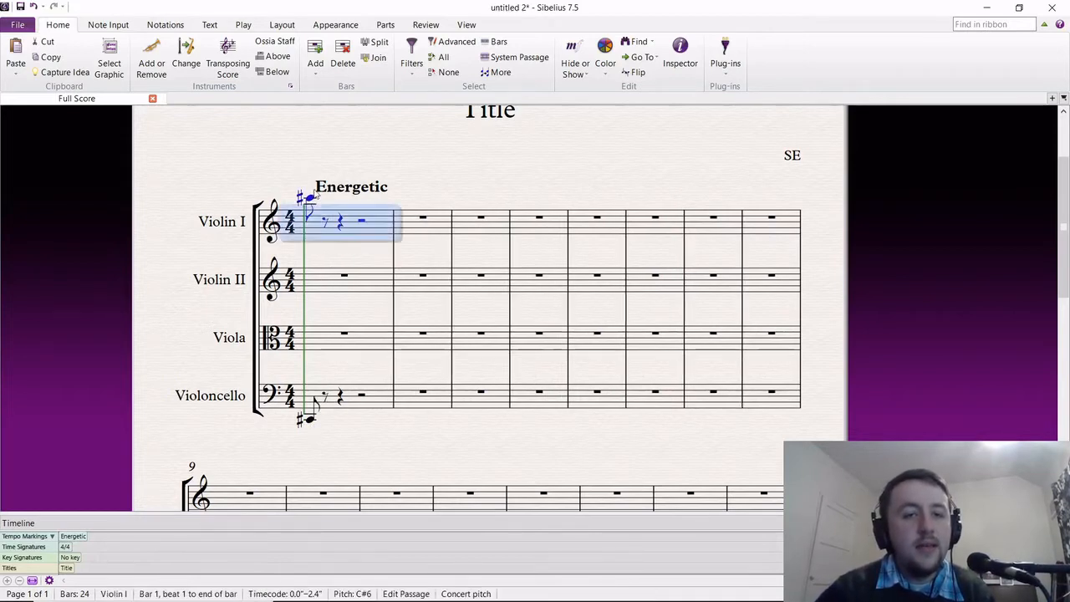
pyautogui.press('Escape')
pyautogui.click(309, 199)
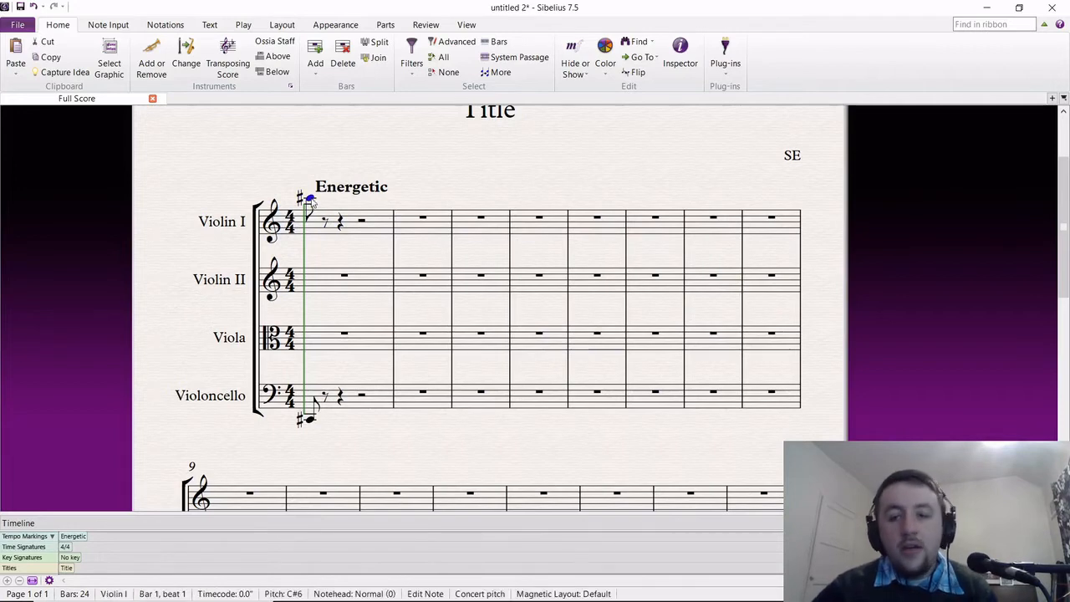
pyautogui.press('KP_Divide')
pyautogui.hotkey('ctrl', 'e')
pyautogui.write('sfz')
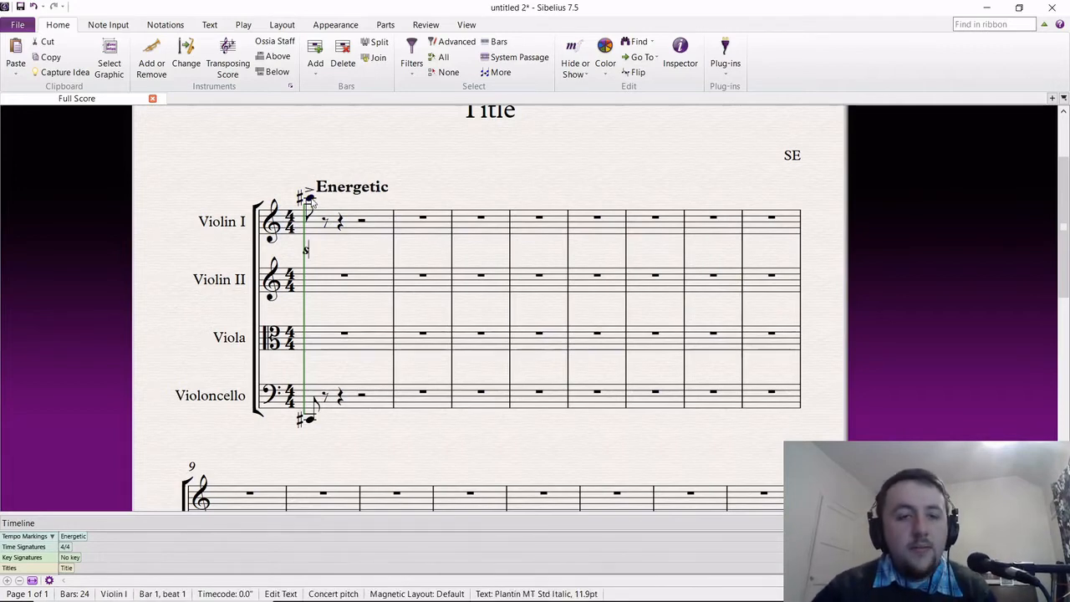
pyautogui.click(342, 269)
pyautogui.click(319, 249)
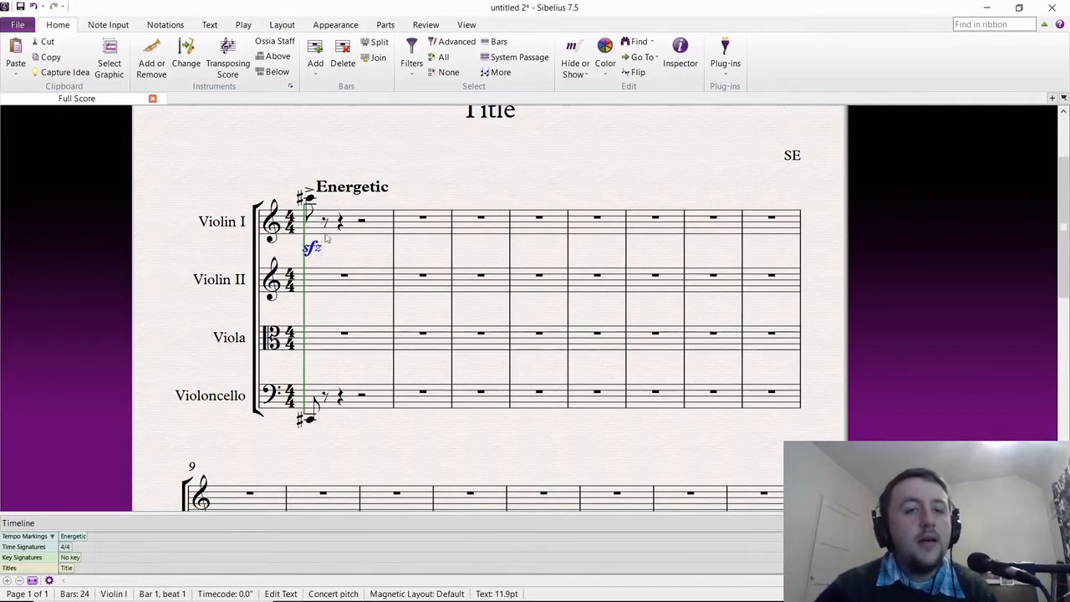
# Copy bar 1 of Violin I into the Violin II staff and transpose the copy down an octave.
pyautogui.click(352, 227)
pyautogui.keyDown('alt'); pyautogui.click(333, 290); pyautogui.keyUp('alt')
pyautogui.hotkey('ctrl', 'Down')
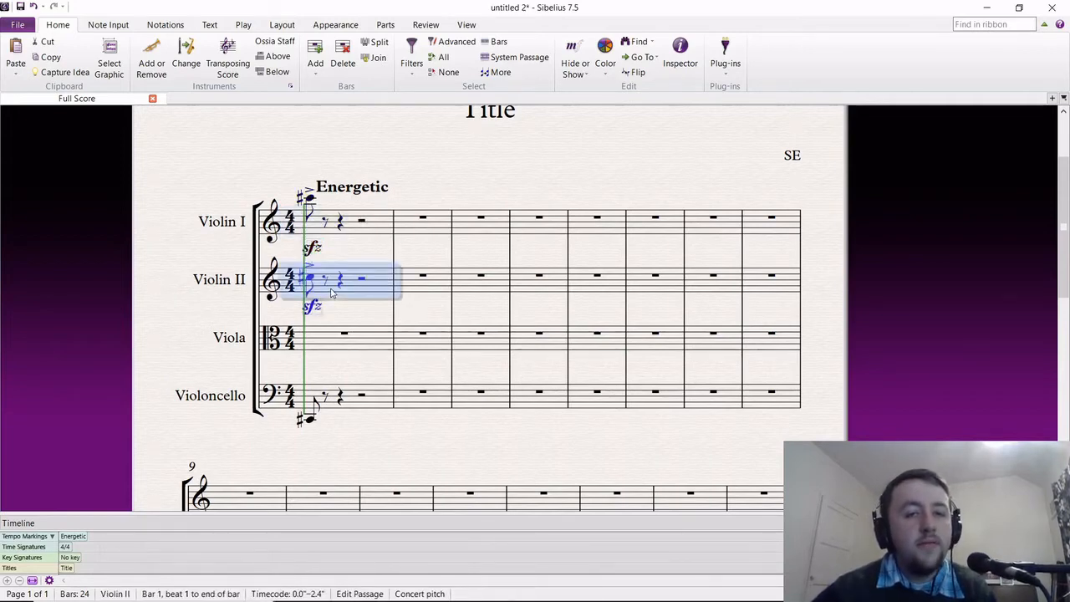
# Copy the Violin II bar into bar 1 of the Viola, lower its C# to below the staff, and add the C# an octave above.
pyautogui.keyDown('alt'); pyautogui.click(318, 350); pyautogui.keyUp('alt')
pyautogui.hotkey('ctrl', 'Down')
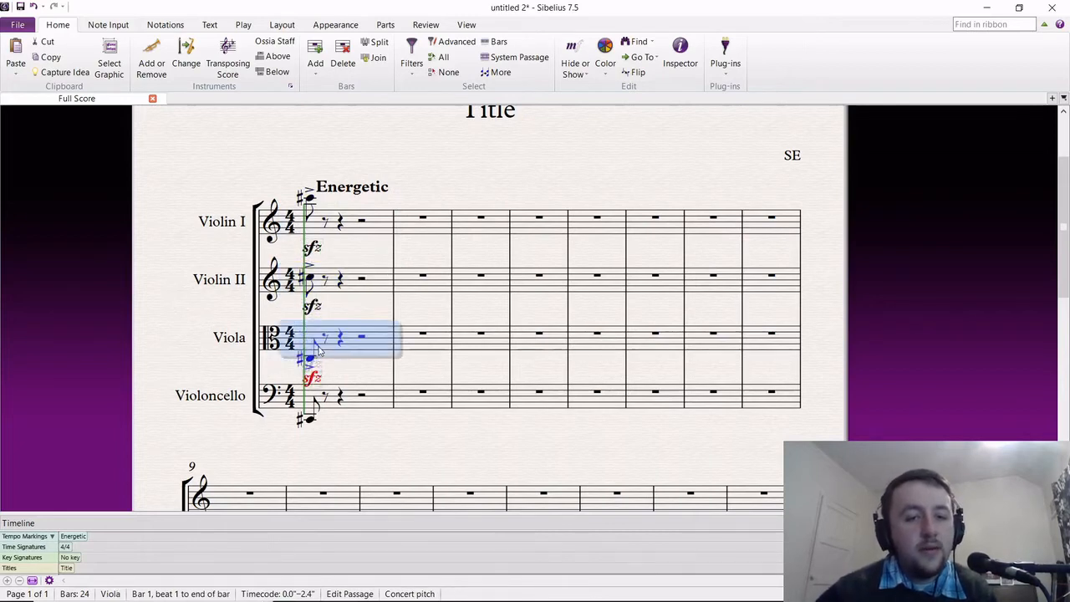
pyautogui.hotkey('ctrl', 'Up')
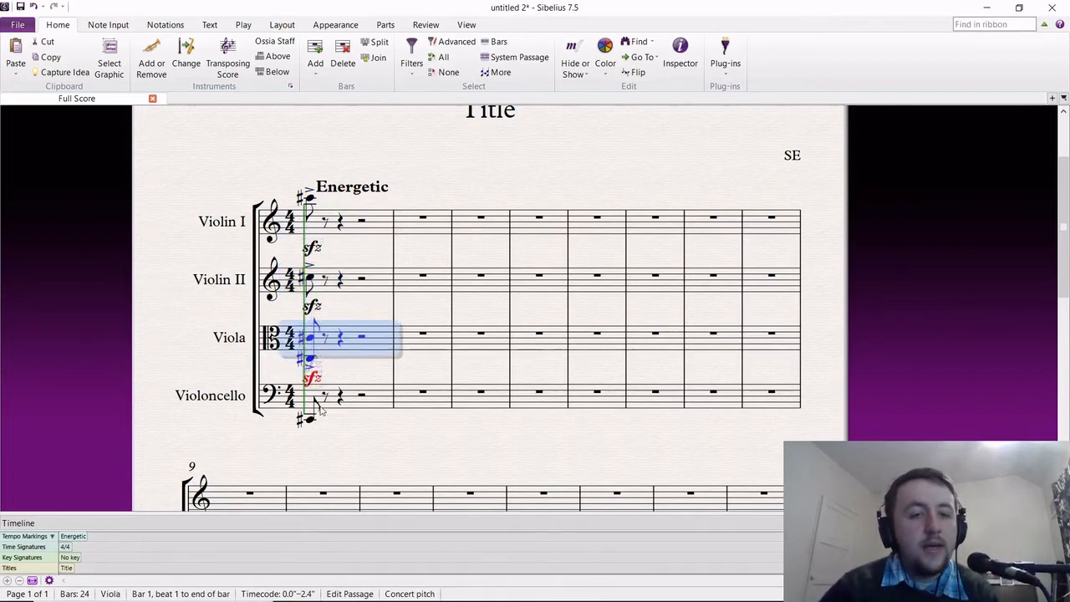
pyautogui.click(314, 355)
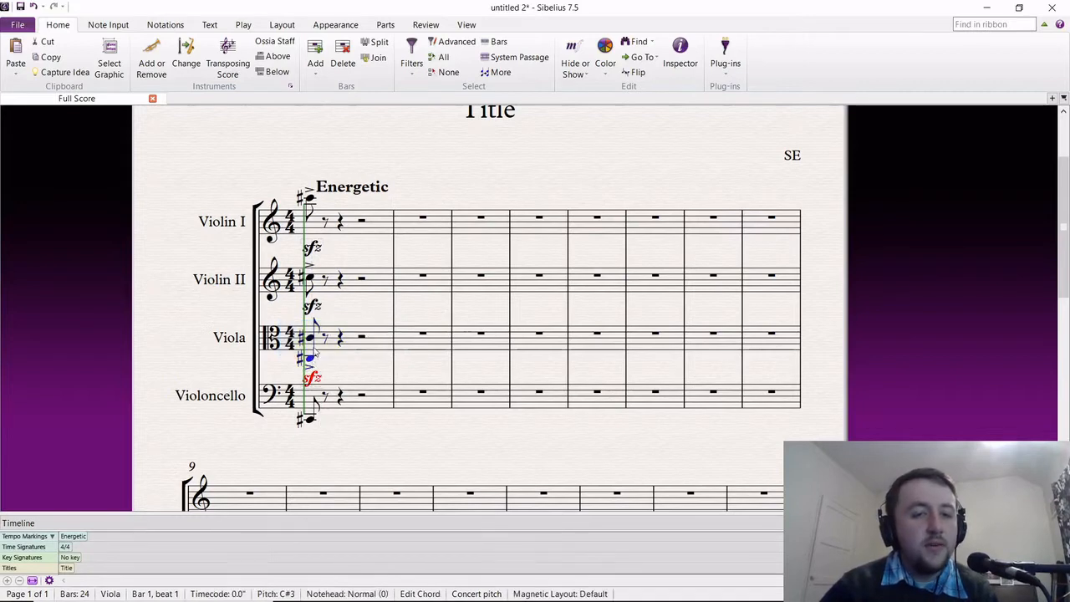
pyautogui.keyDown('ctrl'); pyautogui.click(312, 341); pyautogui.keyUp('ctrl')
pyautogui.click(341, 374)
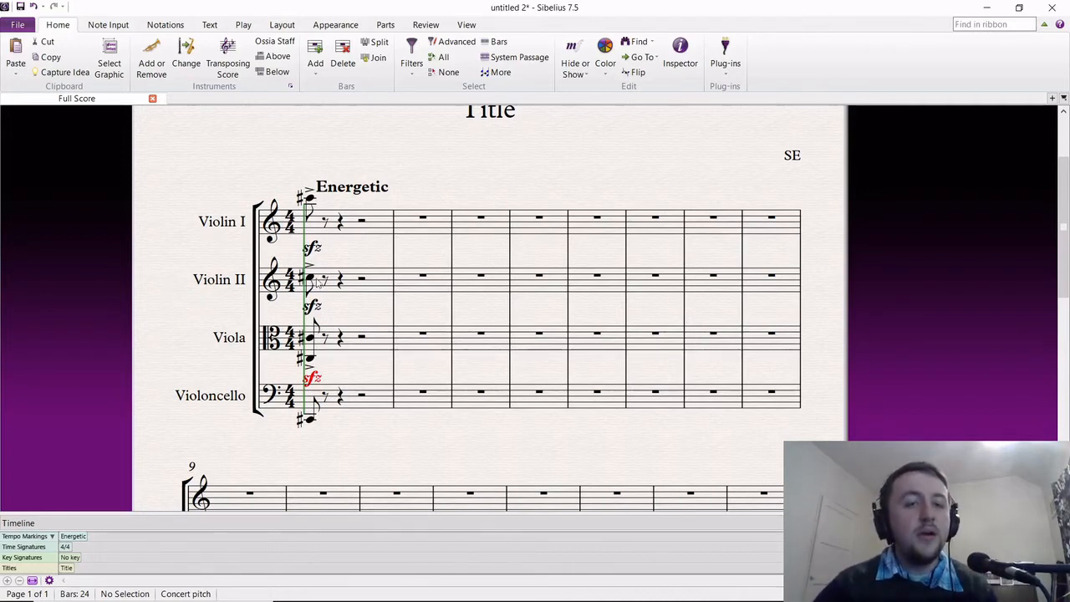
# Try adding a C# an octave below the Violin II note in bar 1, and undo the addition.
pyautogui.click(311, 285)
pyautogui.hotkey('ctrl', '8')
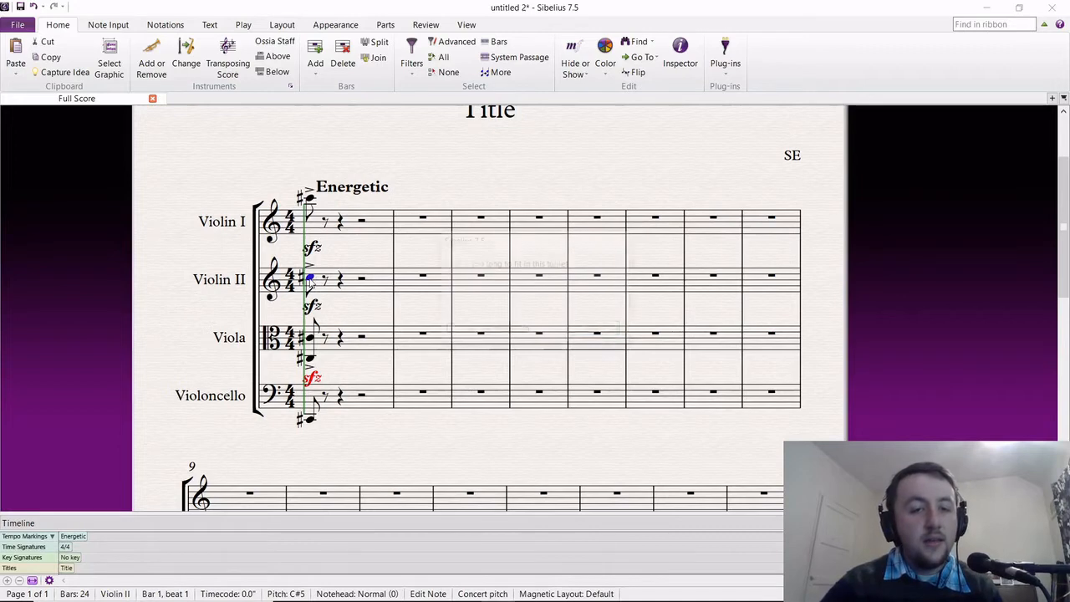
pyautogui.click(610, 331)
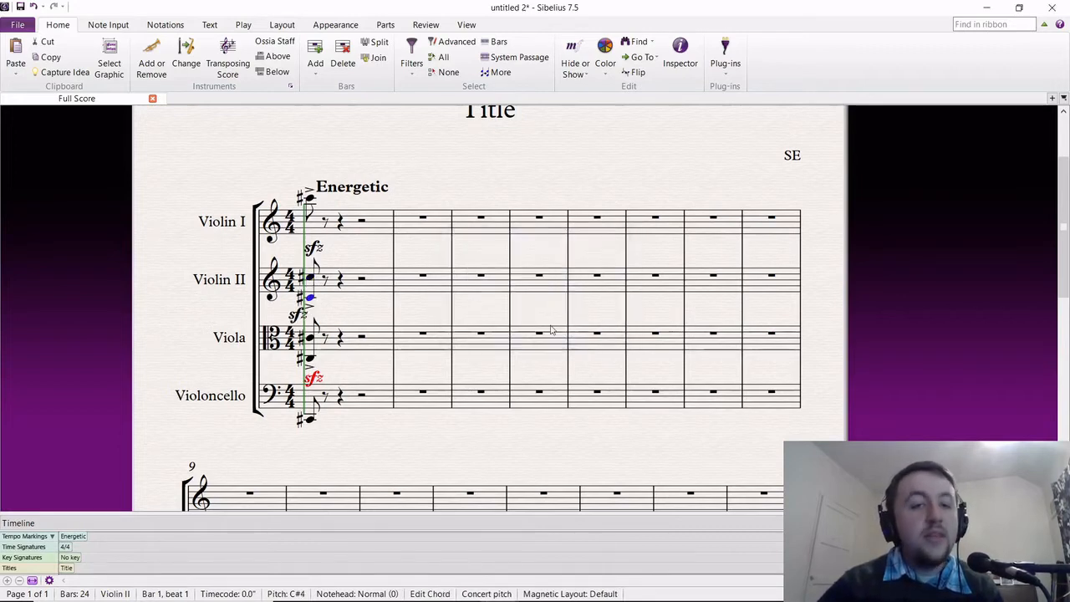
pyautogui.click(343, 313)
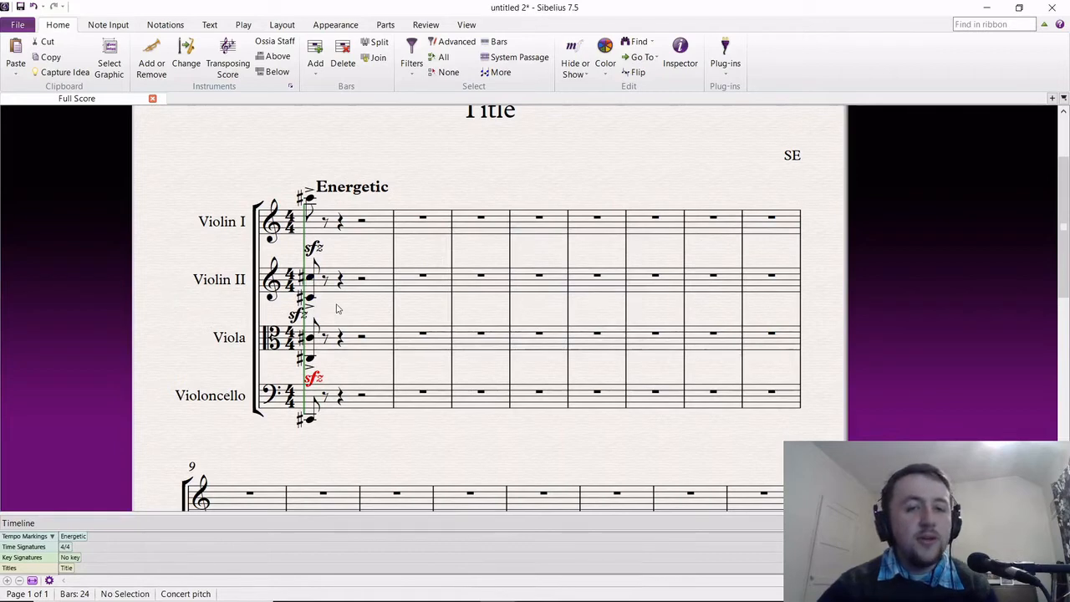
pyautogui.hotkey('ctrl', 'z')
pyautogui.hotkey('ctrl', 'z')
pyautogui.hotkey('ctrl', 'z')
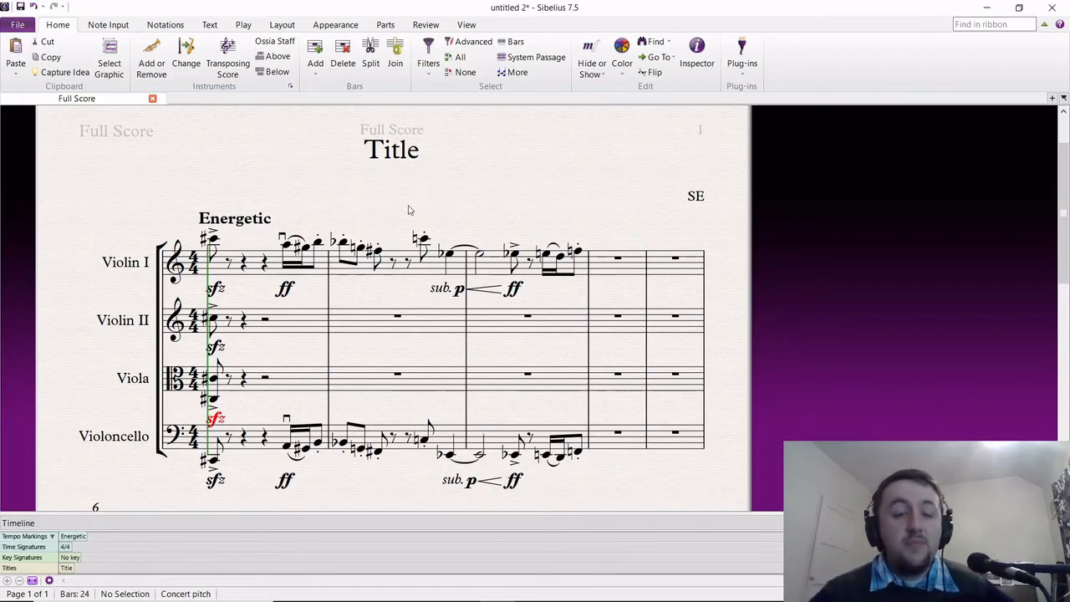
# Copy Violin I bars 4 to 6 into the Violoncello staff from bar 4 and transpose the copy down three octaves.
pyautogui.moveTo(443, 206); pyautogui.dragTo(427, 184)
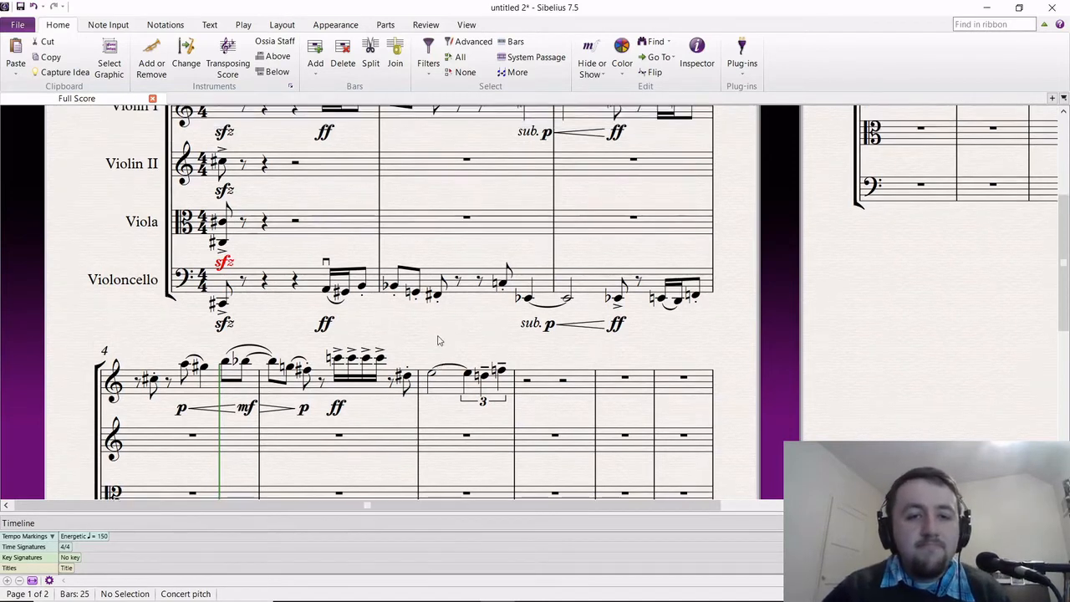
pyautogui.scroll(2, 438, 340)
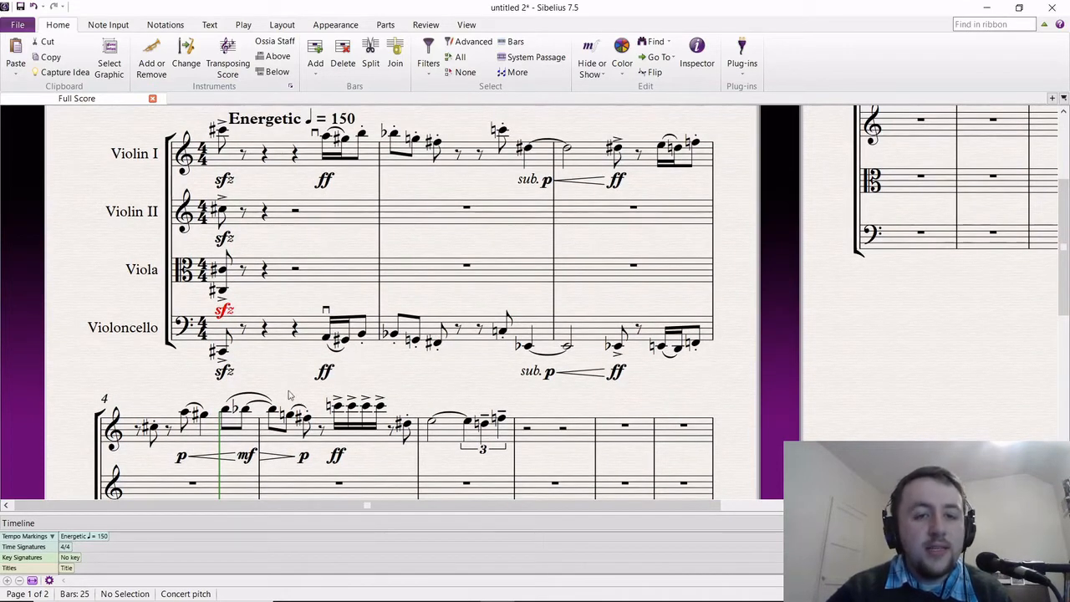
pyautogui.click(501, 435)
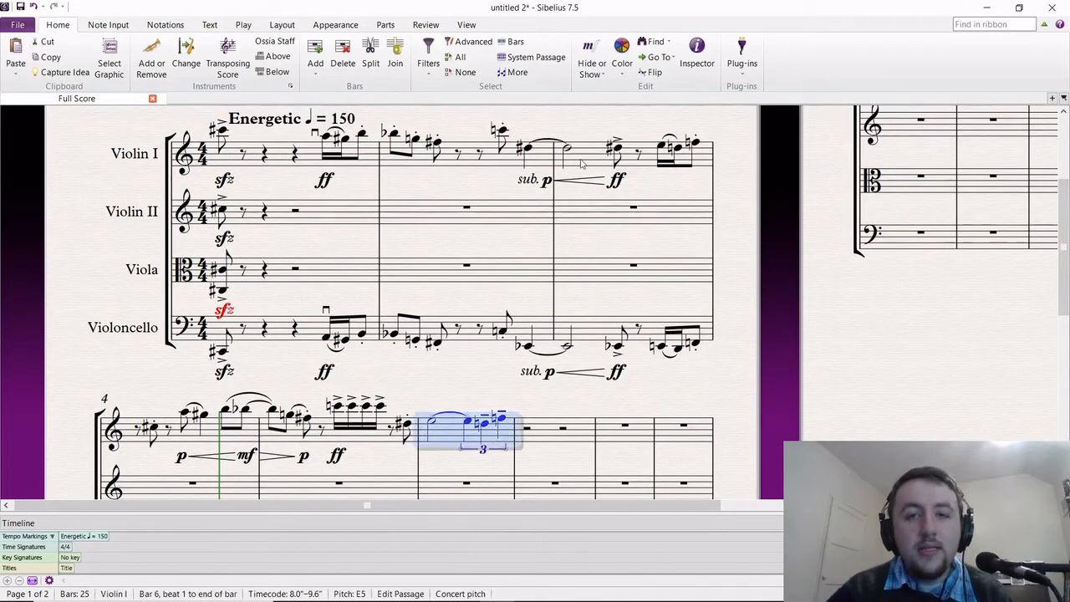
pyautogui.keyDown('shift'); pyautogui.click(167, 432); pyautogui.keyUp('shift')
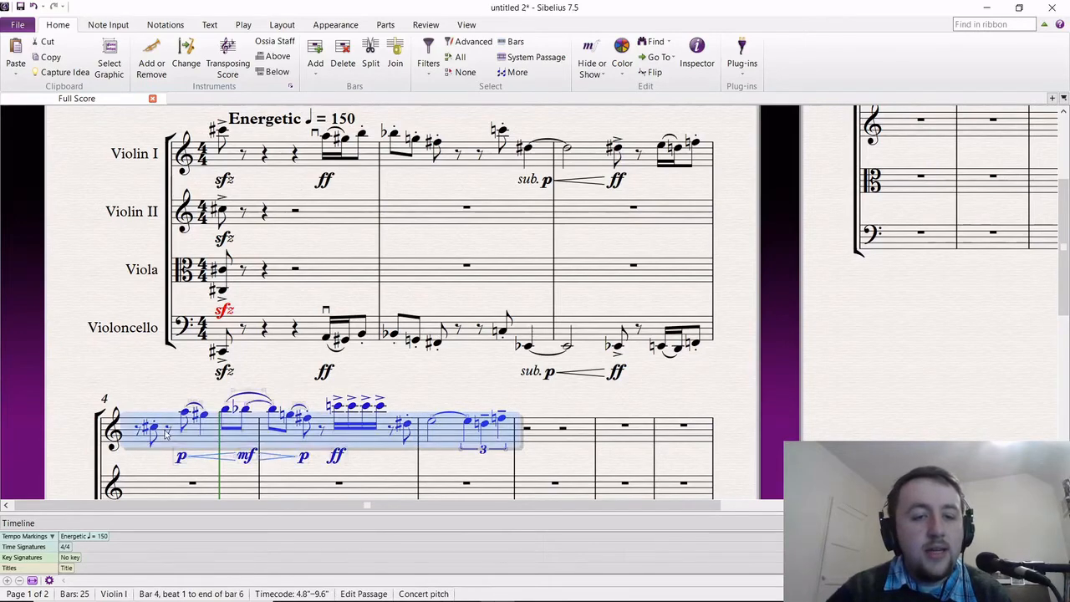
pyautogui.scroll(-5, 166, 431)
pyautogui.click(158, 385)
pyautogui.hotkey('ctrl', 'v')
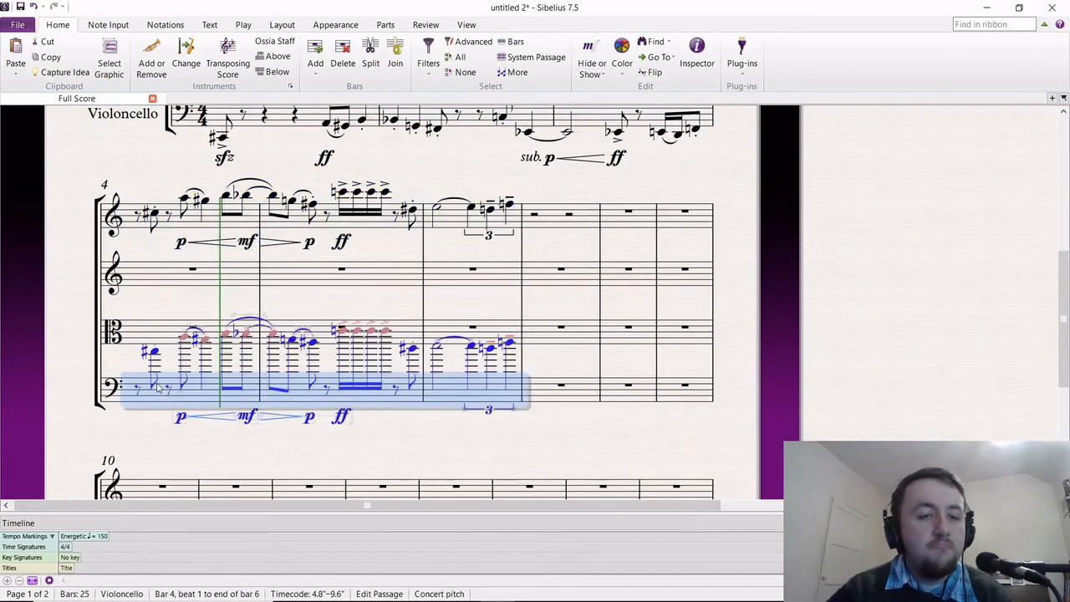
pyautogui.hotkey('ctrl', 'Down')
pyautogui.hotkey('ctrl', 'Down')
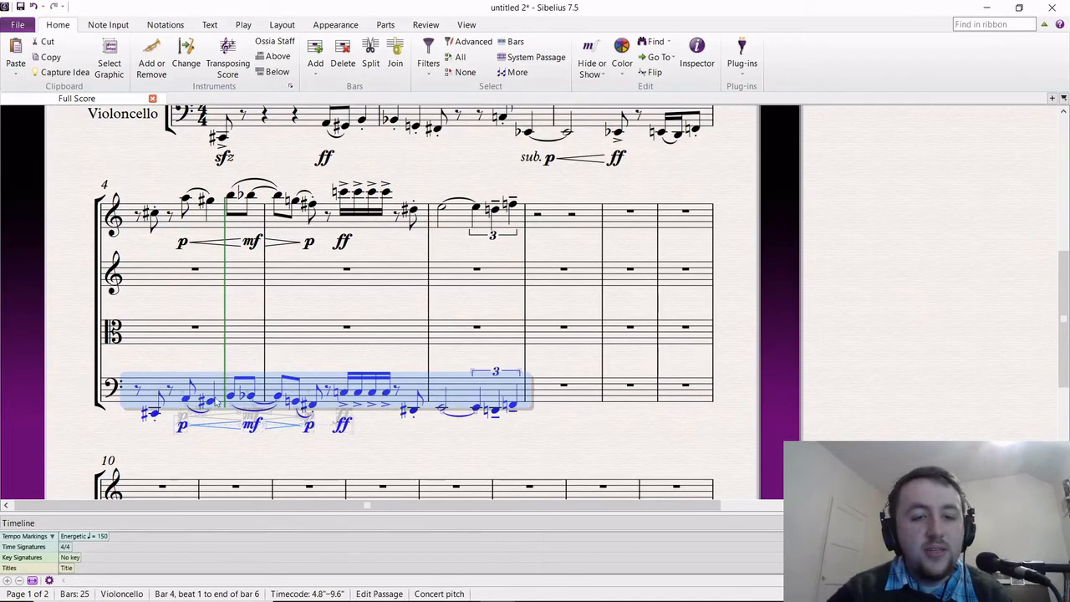
pyautogui.press('Escape')
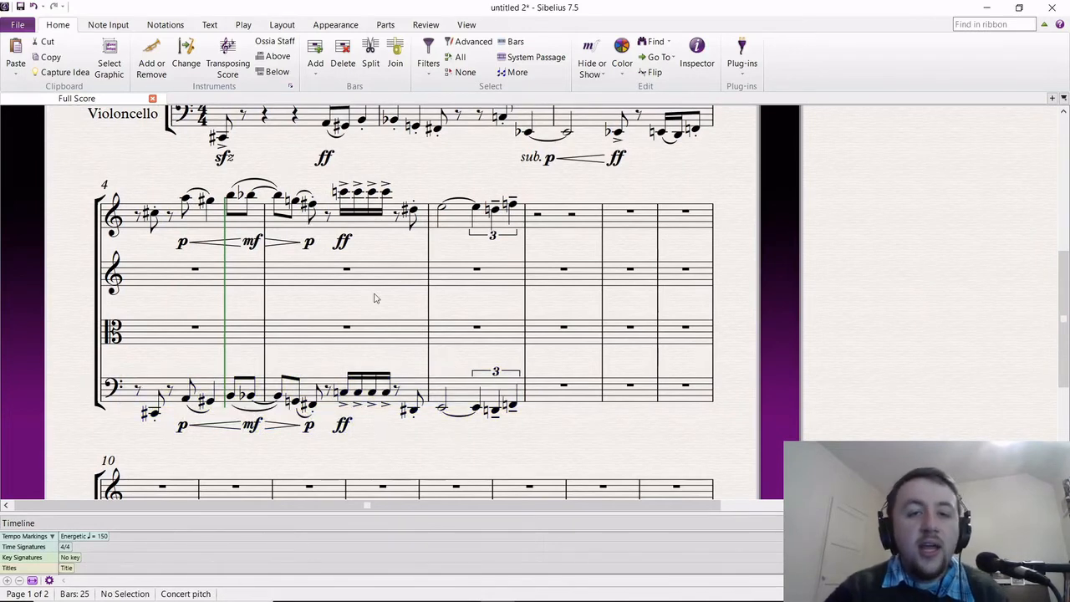
# Play back the score from the first note of bar 1 through the end of bar 6.
pyautogui.scroll(5, 305, 302)
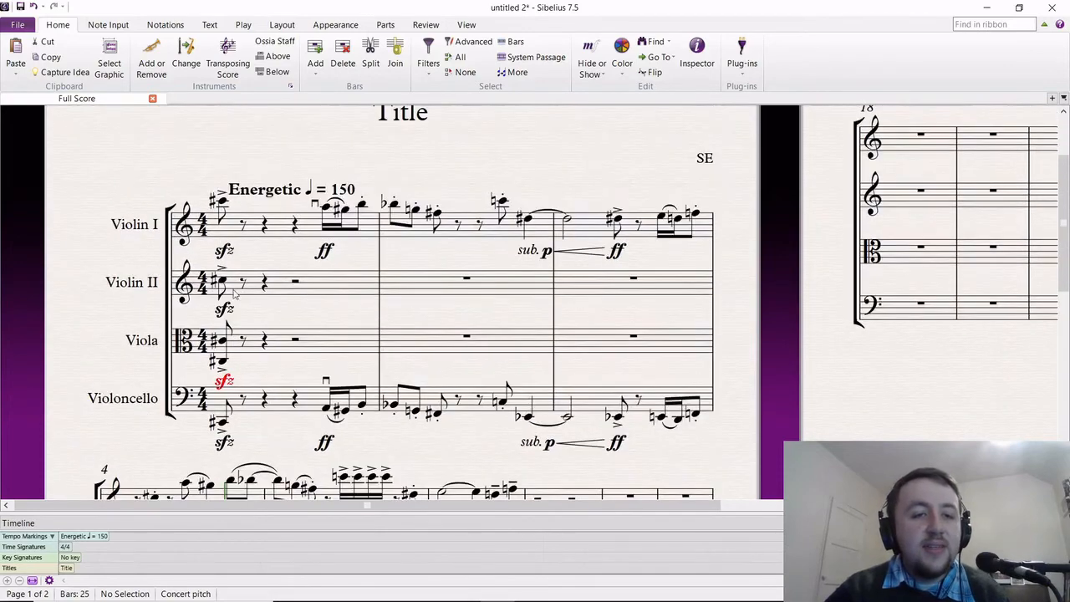
pyautogui.click(223, 282)
pyautogui.scroll(-1, 224, 284)
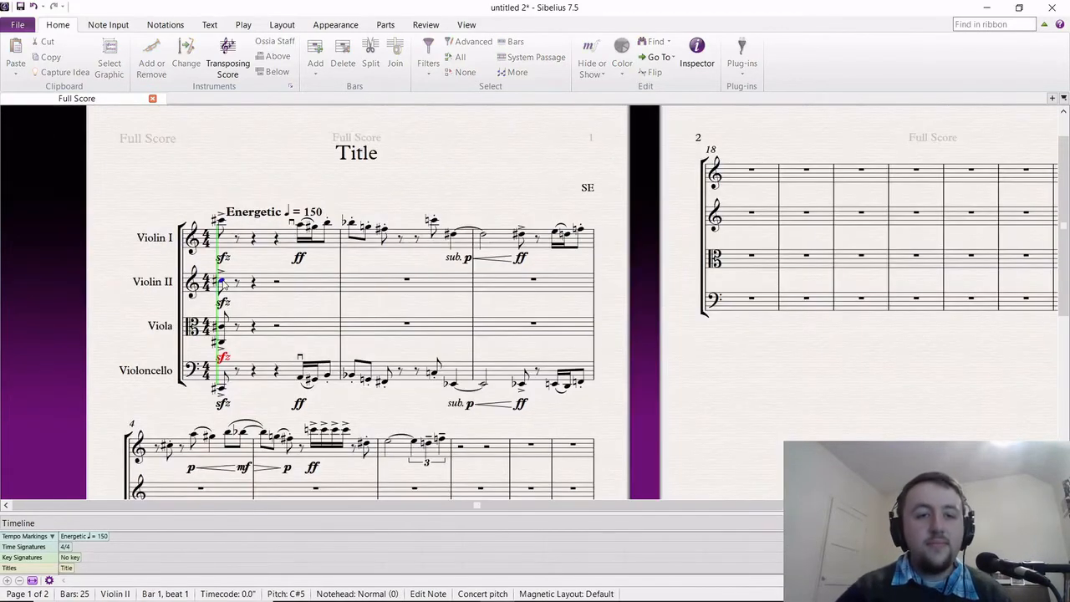
pyautogui.press('space')
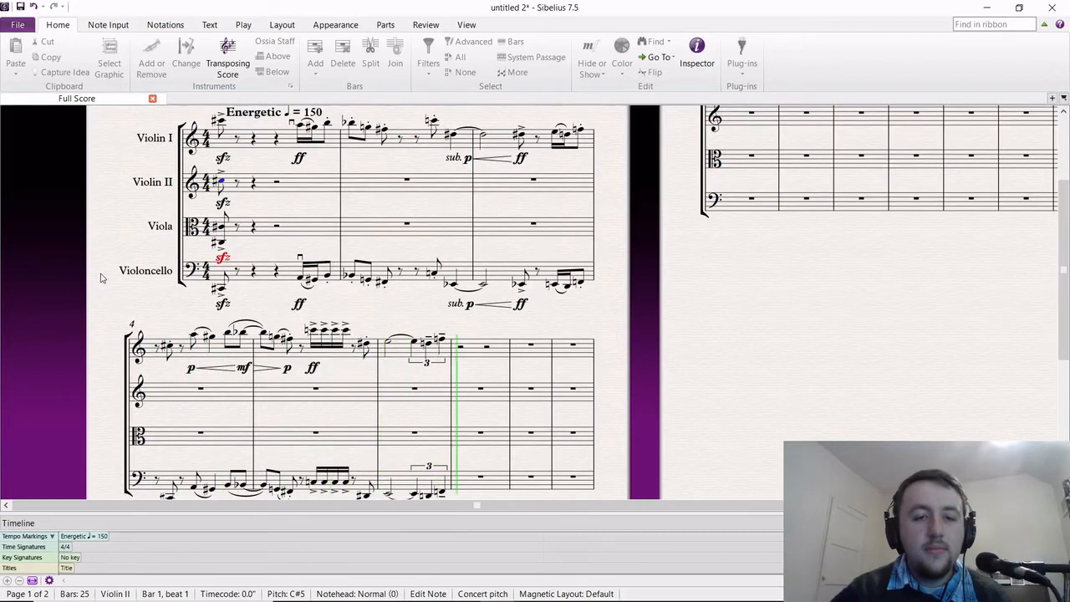
# Change the metronome value in the Energetic tempo marking to 120.
pyautogui.hotkey('ctrl', '=')
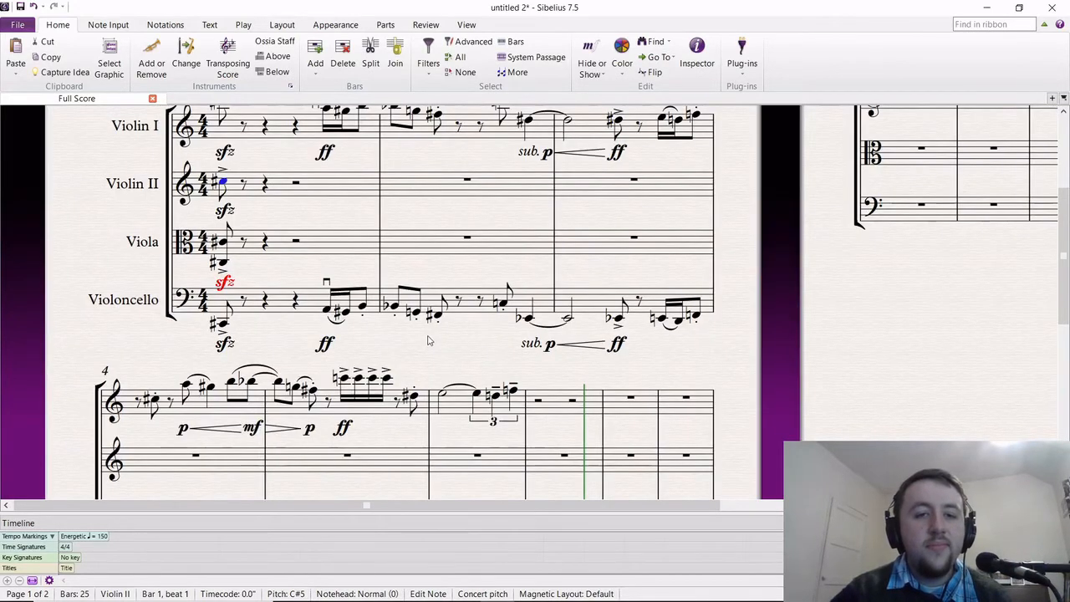
pyautogui.moveTo(428, 340); pyautogui.dragTo(428, 404)
pyautogui.moveTo(401, 139); pyautogui.dragTo(398, 140)
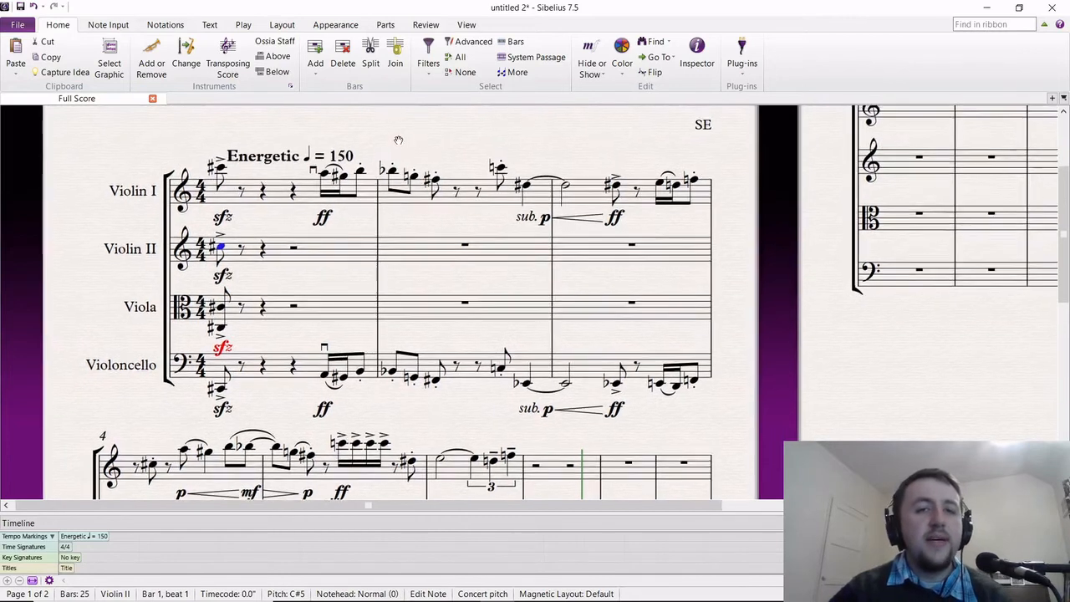
pyautogui.doubleClick(351, 156)
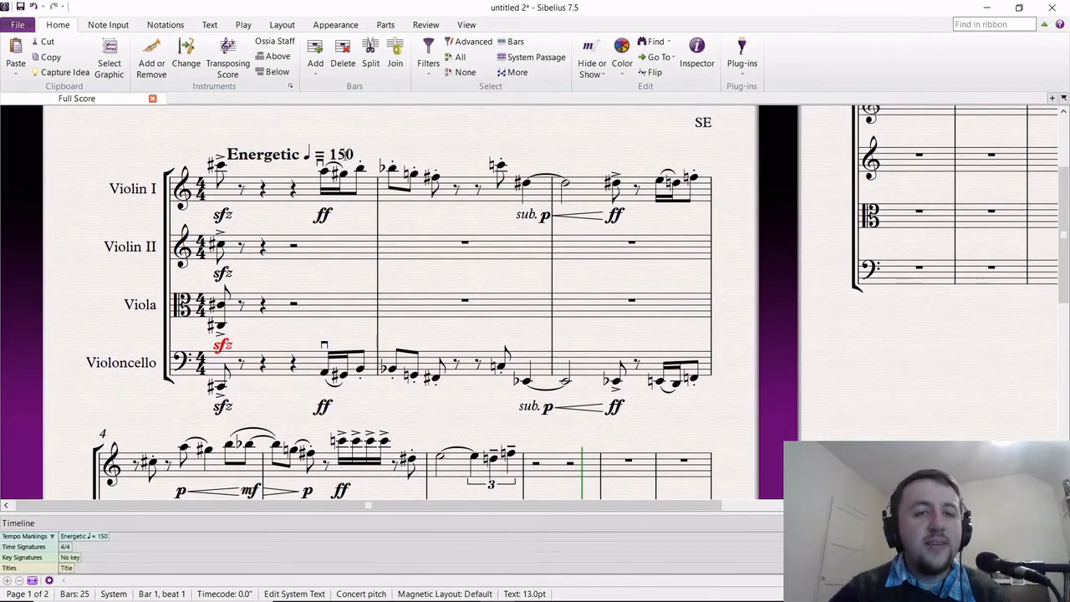
pyautogui.click(345, 155)
pyautogui.press('BackSpace')
pyautogui.write('2')
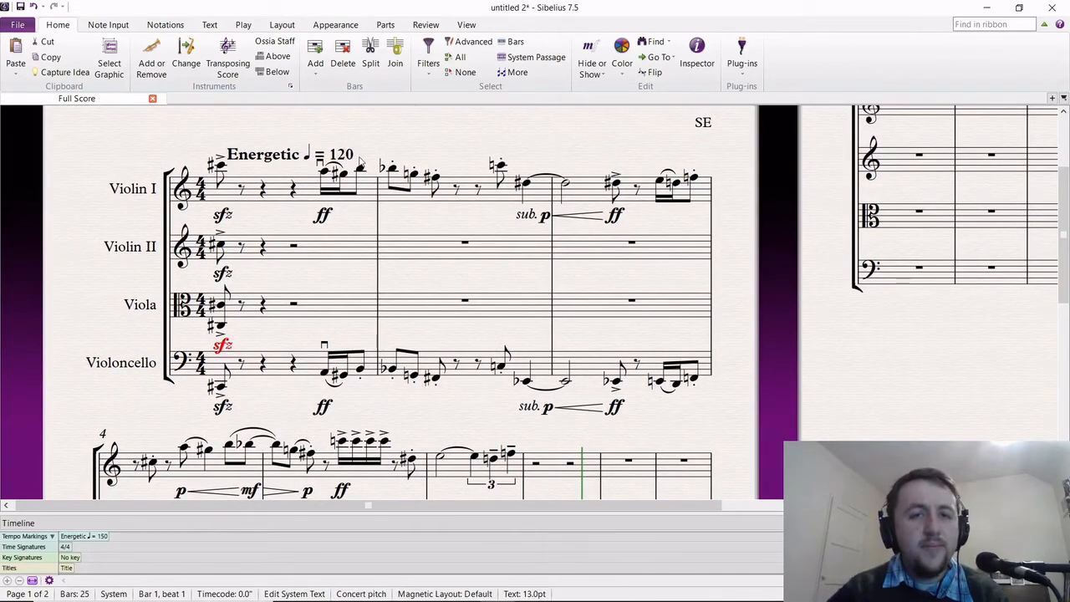
pyautogui.click(392, 144)
# Play the passage again from the first Violin I note to hear it at the new tempo.
pyautogui.click(222, 168)
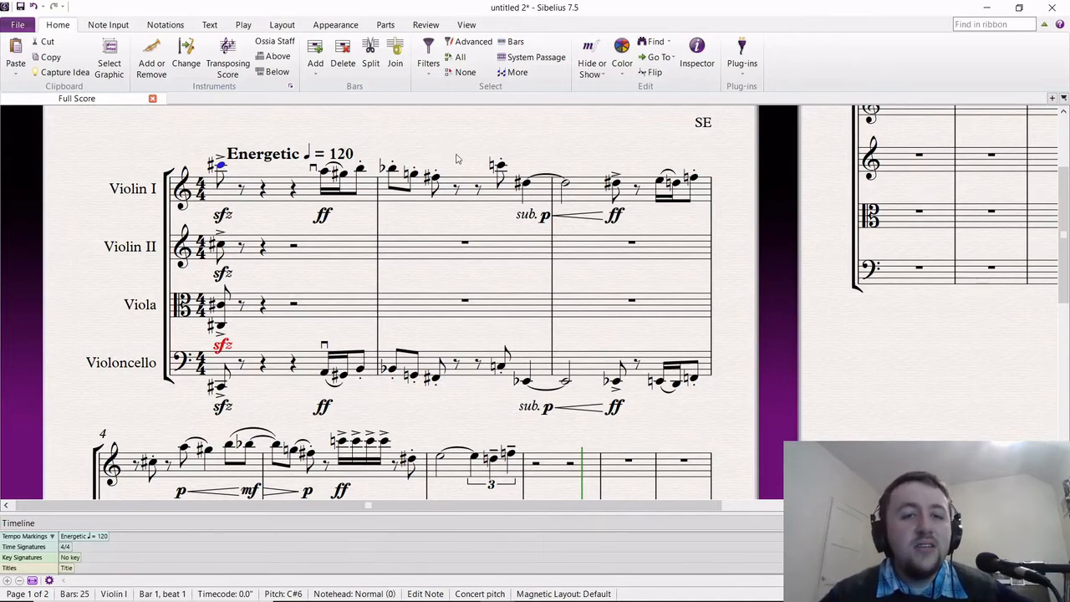
pyautogui.moveTo(442, 148); pyautogui.dragTo(466, 157)
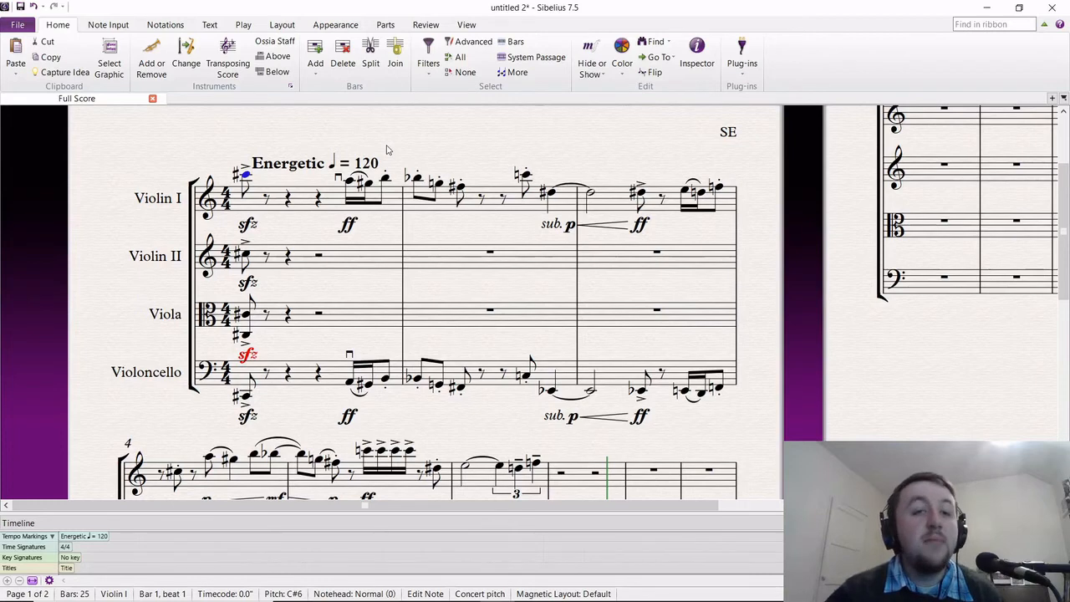
pyautogui.hotkey('ctrl', '-')
pyautogui.press('space')
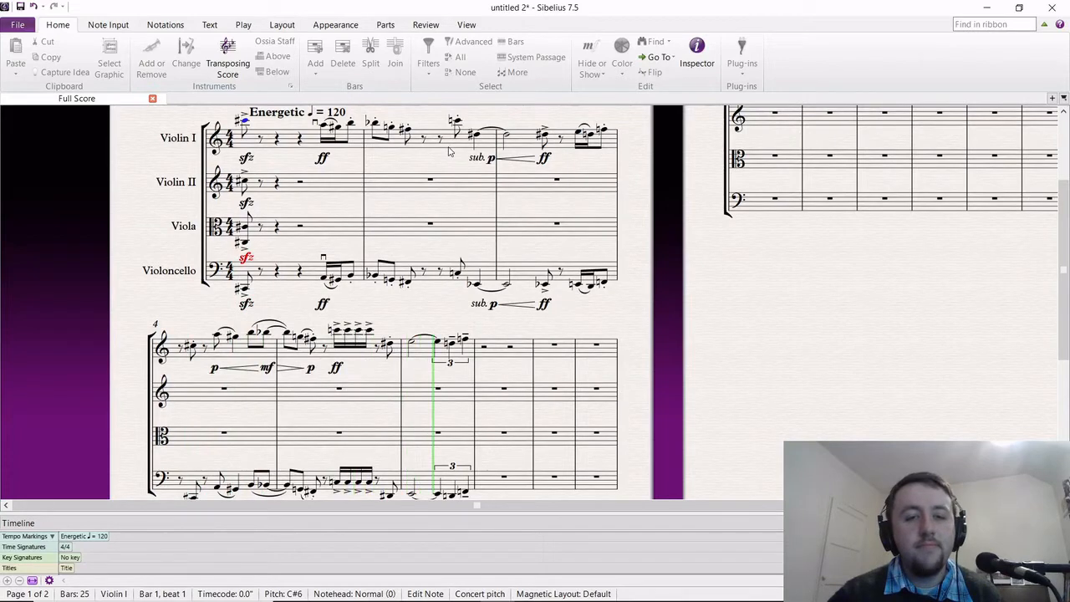
# Examine the ff figure from beat 4 of bar 1 into bar 2 and the opening sfz notes across all four staves.
pyautogui.hotkey('ctrl', '=')
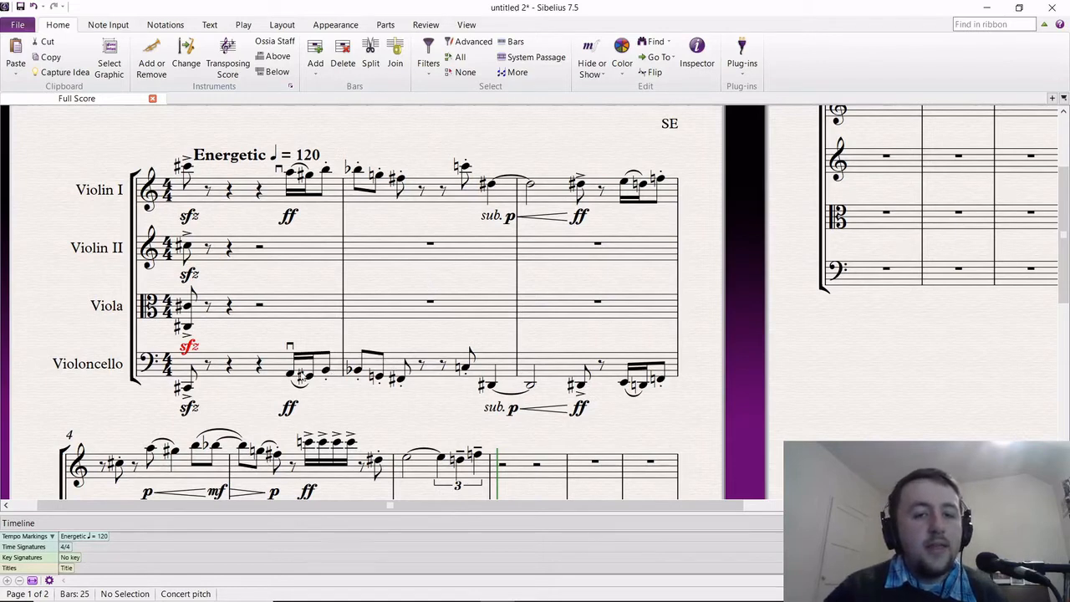
pyautogui.click(293, 374)
pyautogui.keyDown('shift'); pyautogui.click(361, 176); pyautogui.keyUp('shift')
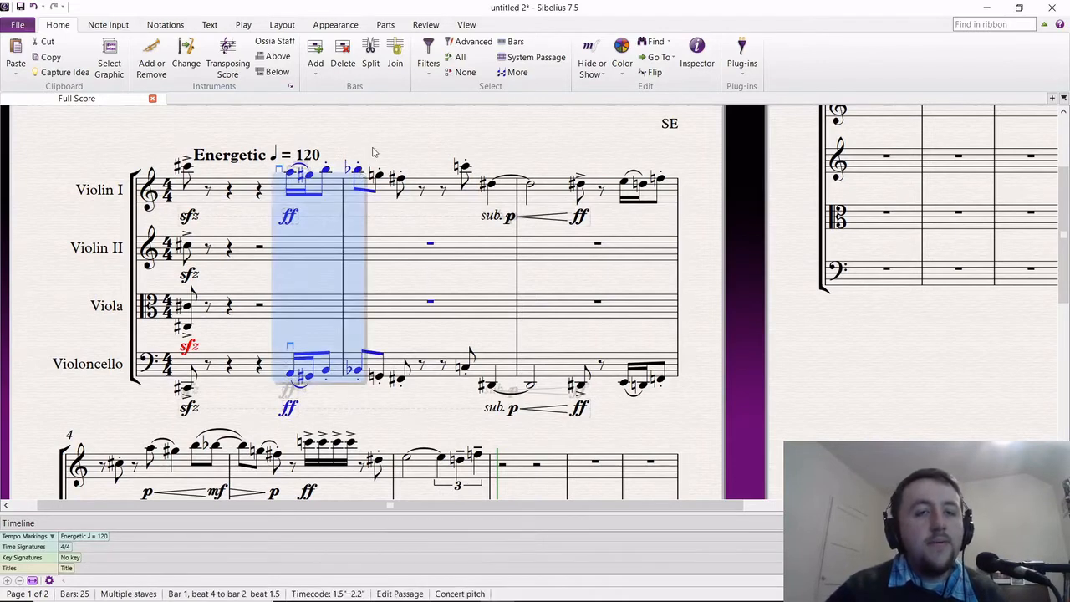
pyautogui.click(373, 151)
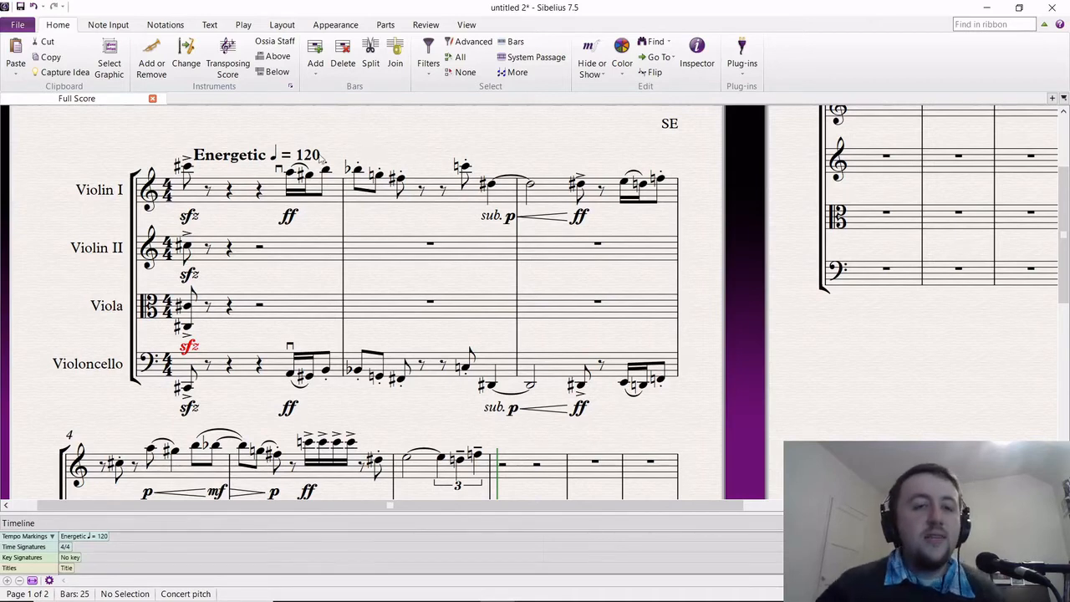
pyautogui.click(290, 173)
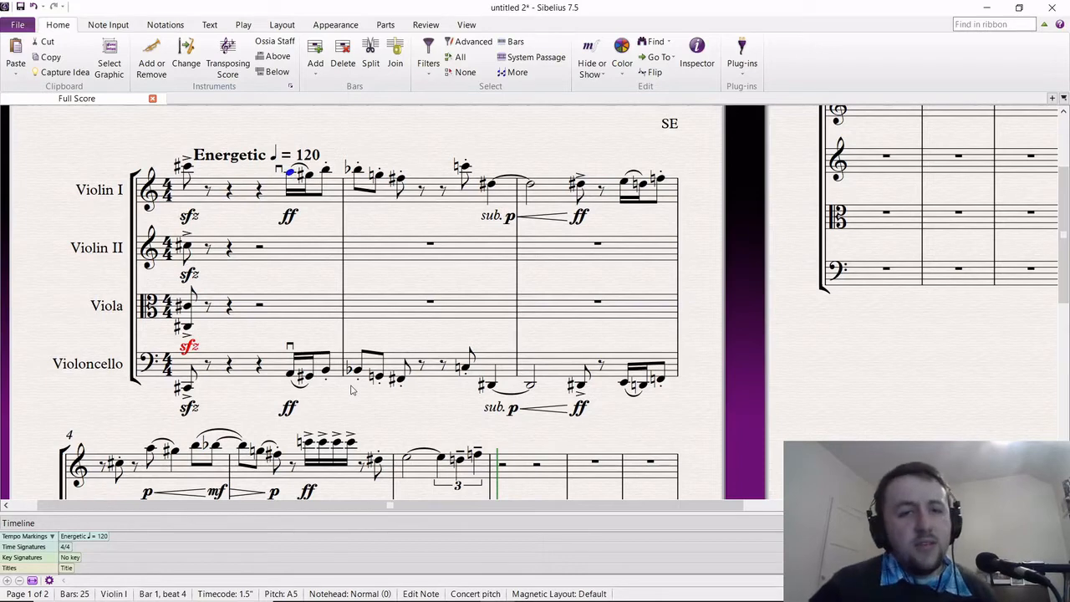
pyautogui.press('Escape')
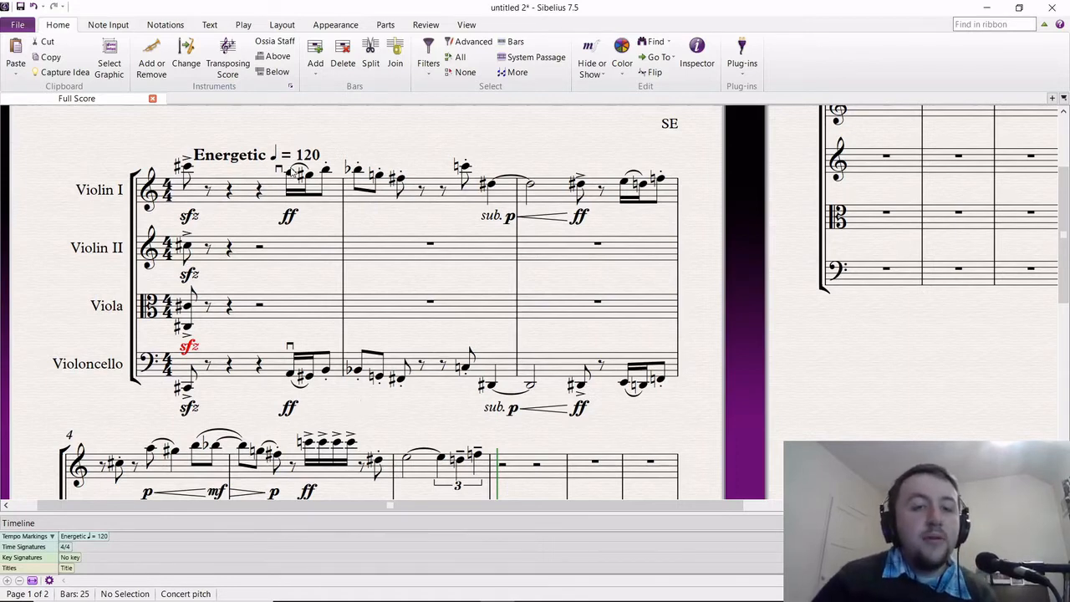
pyautogui.click(291, 172)
pyautogui.keyDown('shift'); pyautogui.click(355, 370); pyautogui.keyUp('shift')
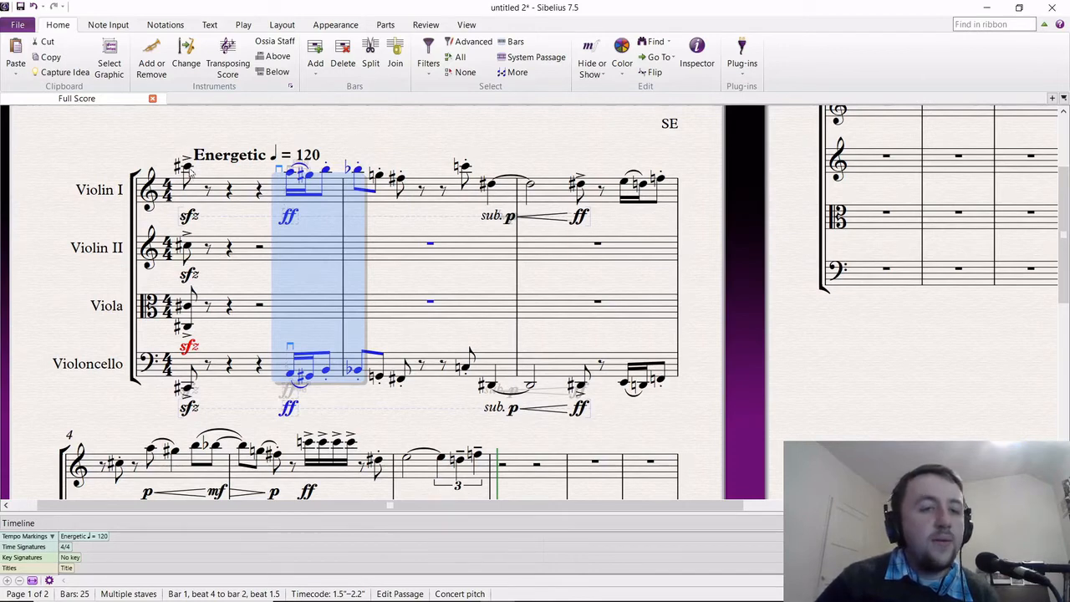
pyautogui.click(189, 169)
pyautogui.keyDown('shift'); pyautogui.click(185, 391); pyautogui.keyUp('shift')
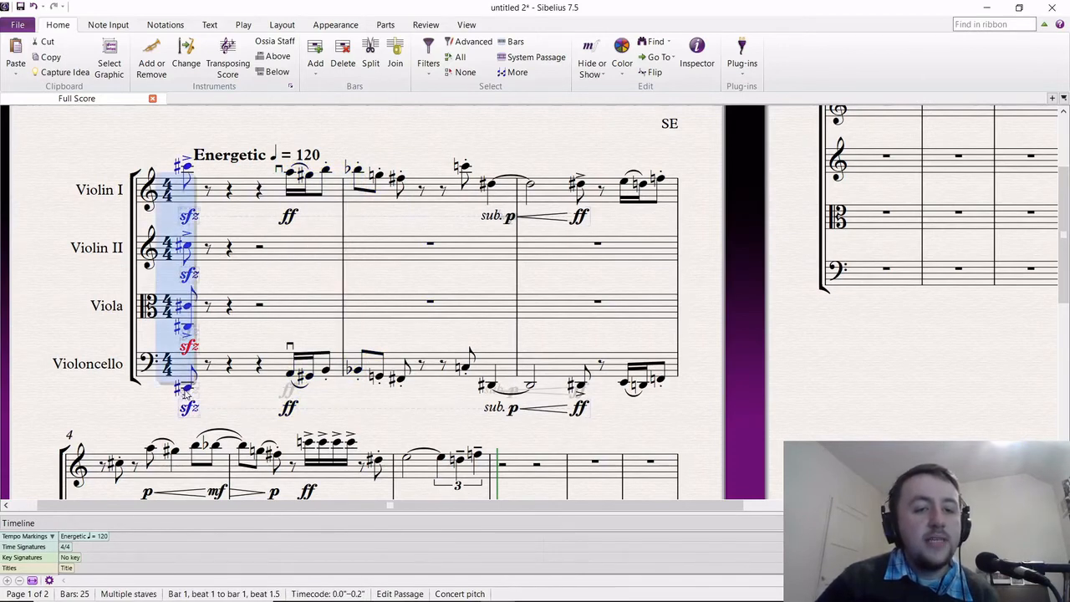
pyautogui.click(230, 406)
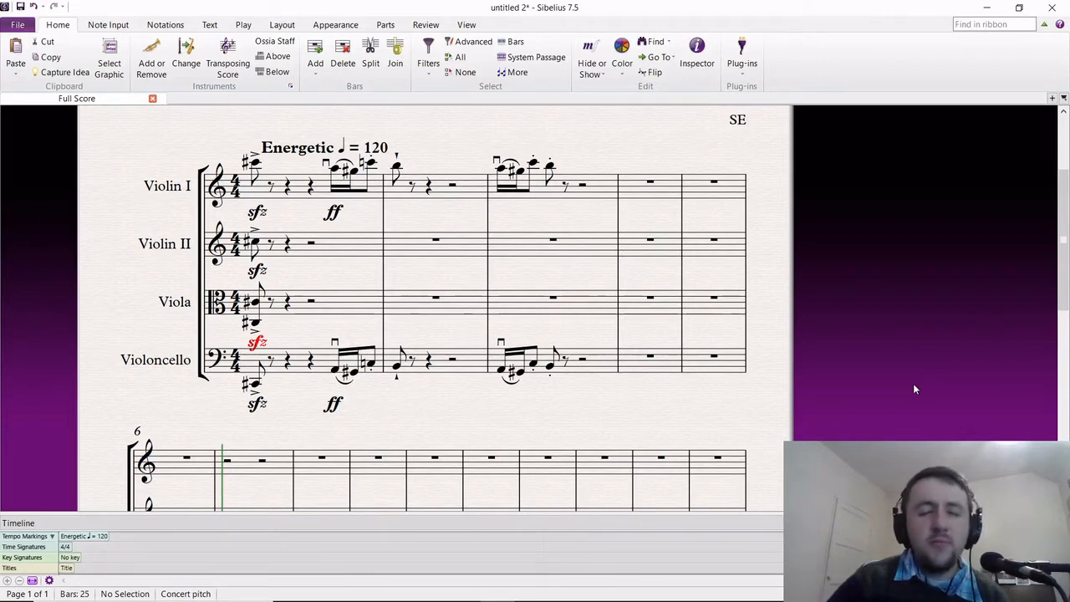
# Place the Keypad beside the score and show its articulations layout for the Violin I note on beat 4 of bar 1.
pyautogui.moveTo(955, 476); pyautogui.dragTo(1010, 204)
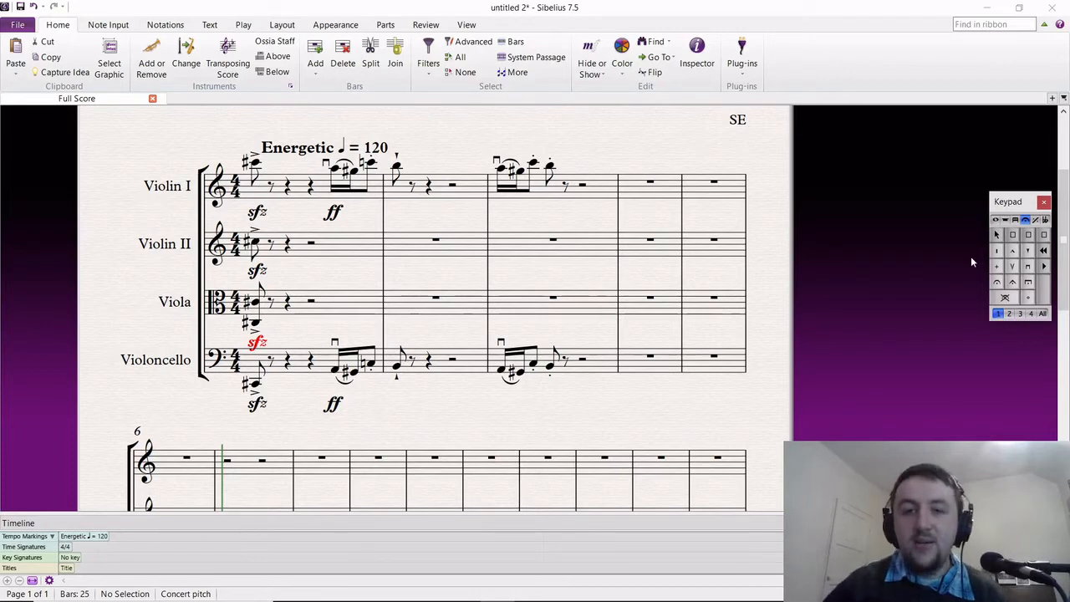
pyautogui.click(995, 221)
pyautogui.click(1005, 220)
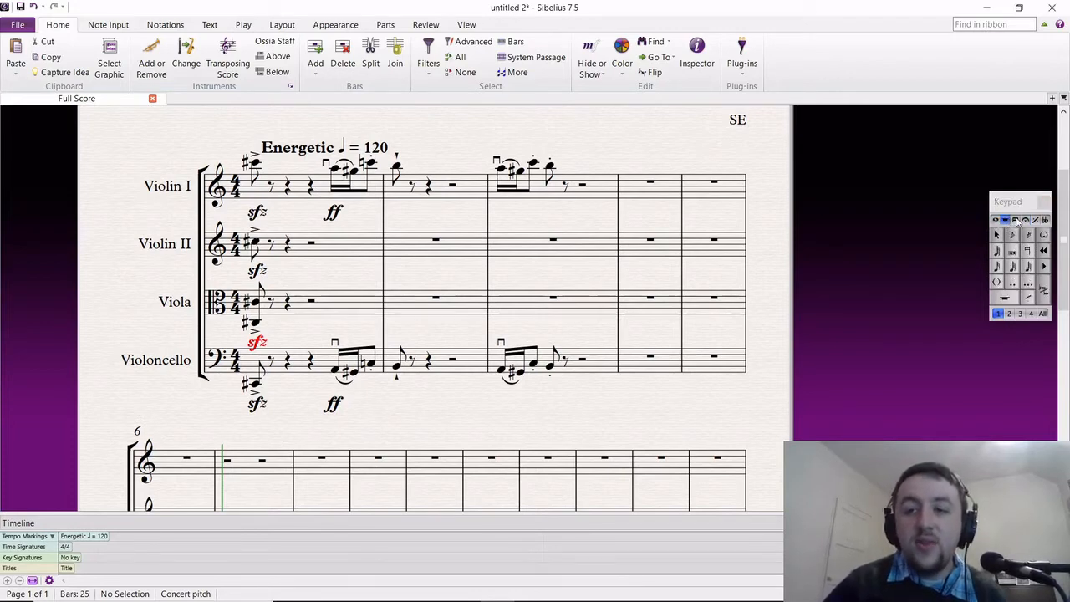
pyautogui.click(1025, 220)
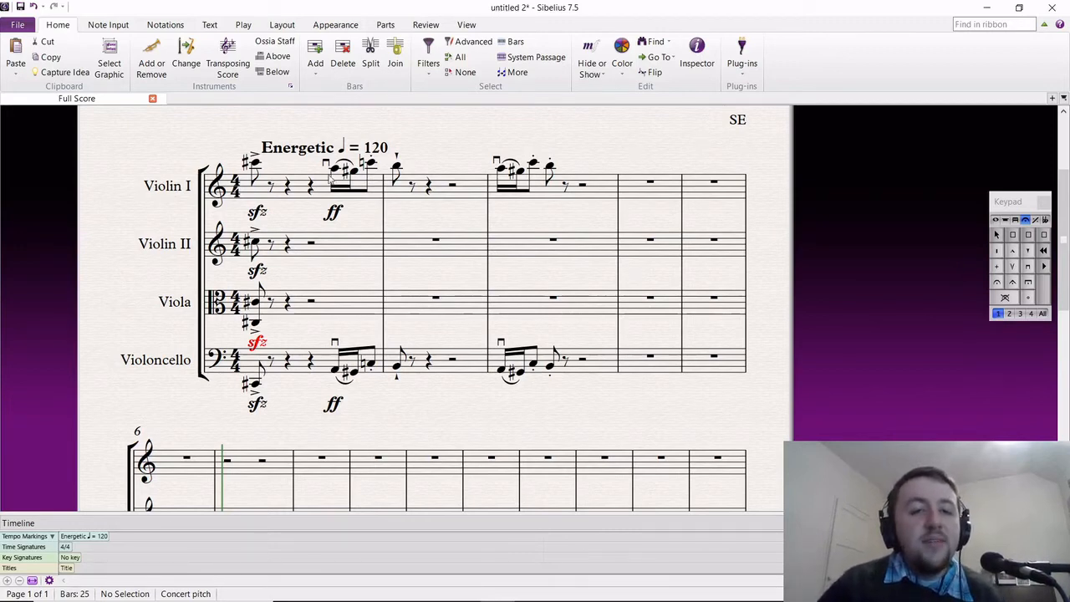
pyautogui.click(334, 170)
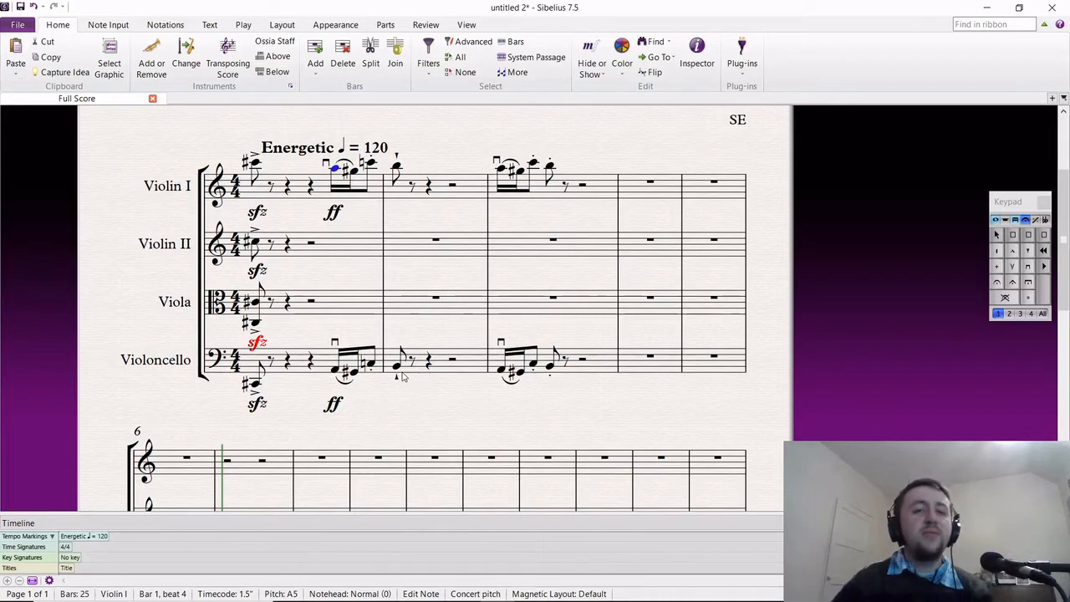
# Examine the Violin I ff figure from beat 4 of bar 1 into bar 2 and the rests that follow it.
pyautogui.click(404, 397)
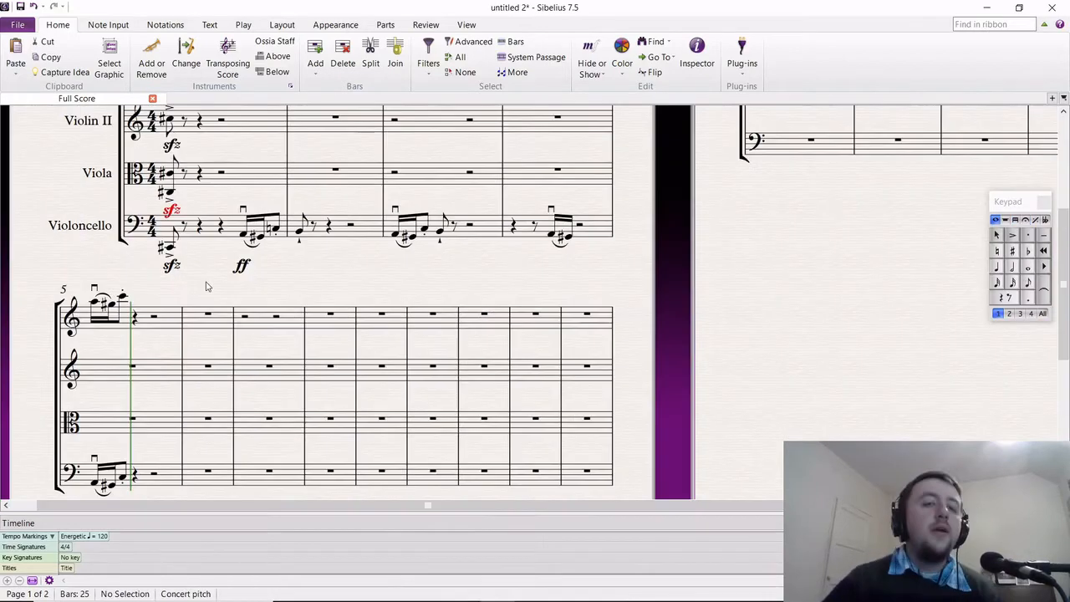
pyautogui.scroll(3, 207, 286)
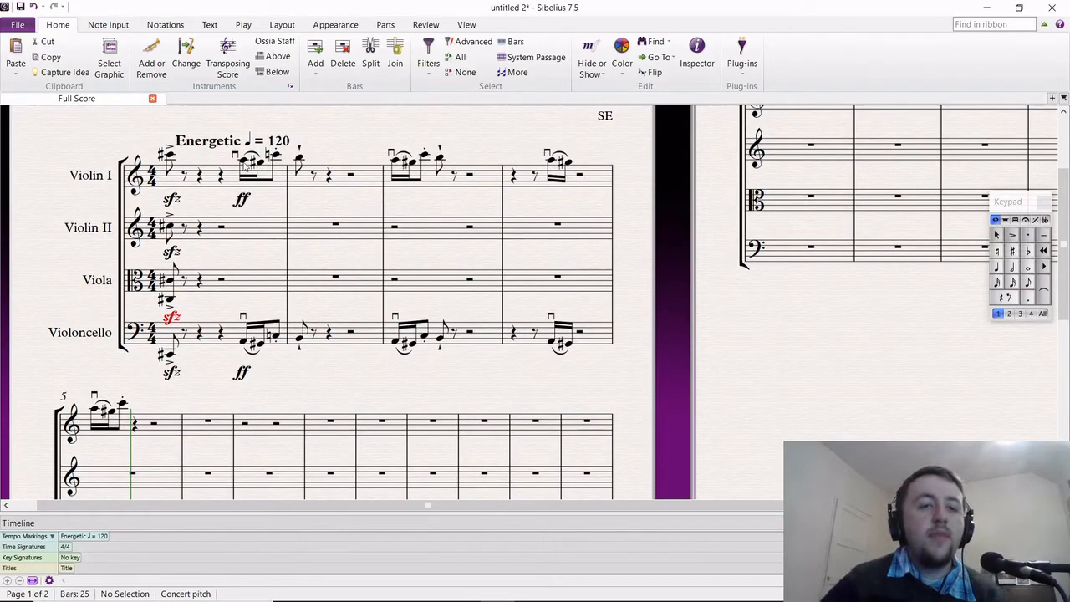
pyautogui.click(246, 161)
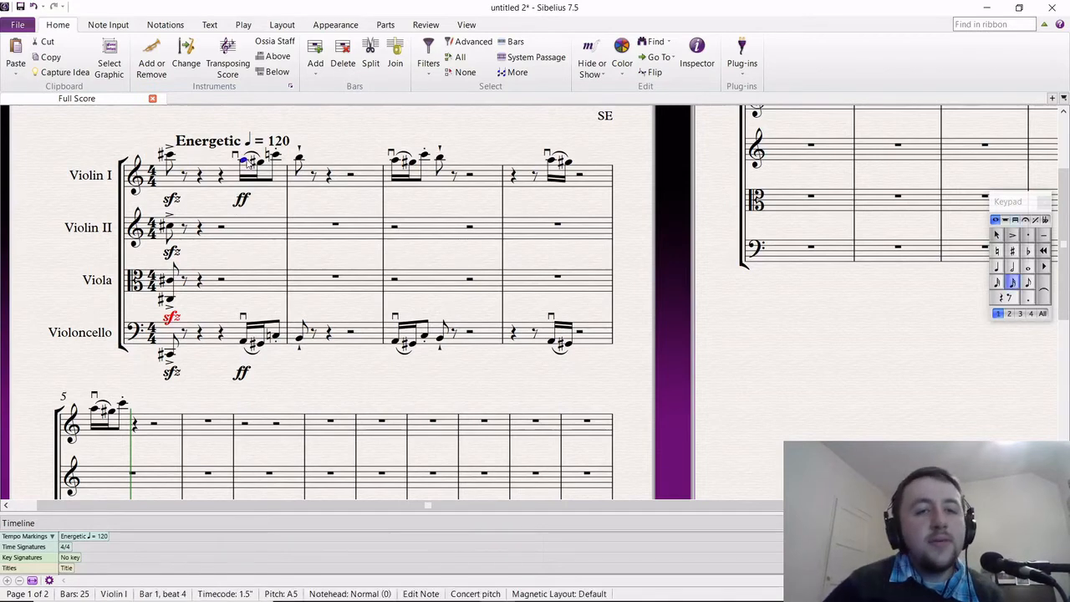
pyautogui.keyDown('shift'); pyautogui.click(298, 162); pyautogui.keyUp('shift')
pyautogui.click(339, 148)
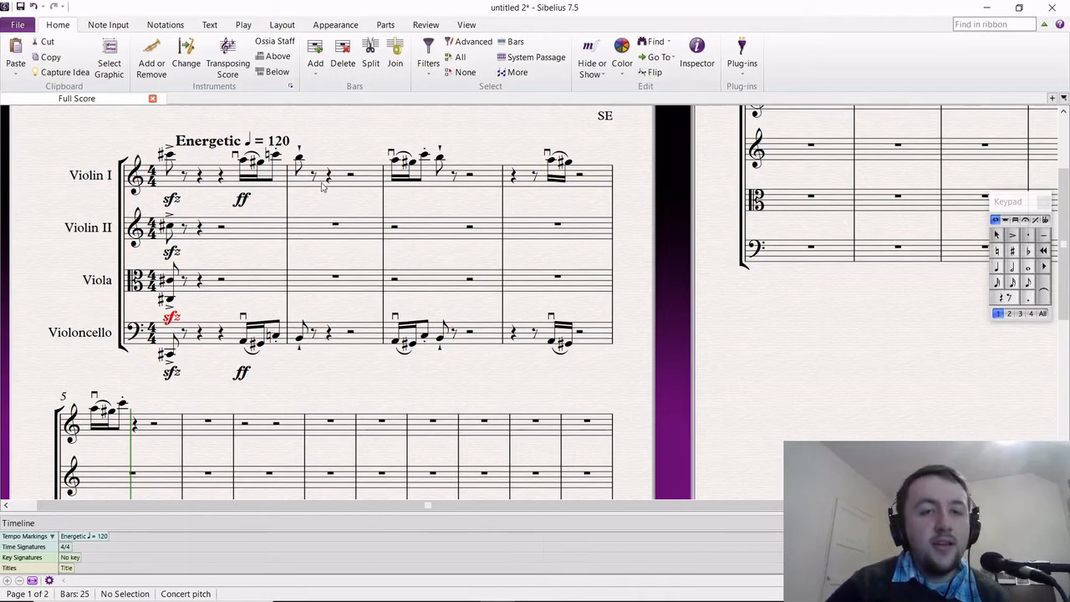
pyautogui.click(316, 176)
pyautogui.keyDown('shift'); pyautogui.click(351, 180); pyautogui.keyUp('shift')
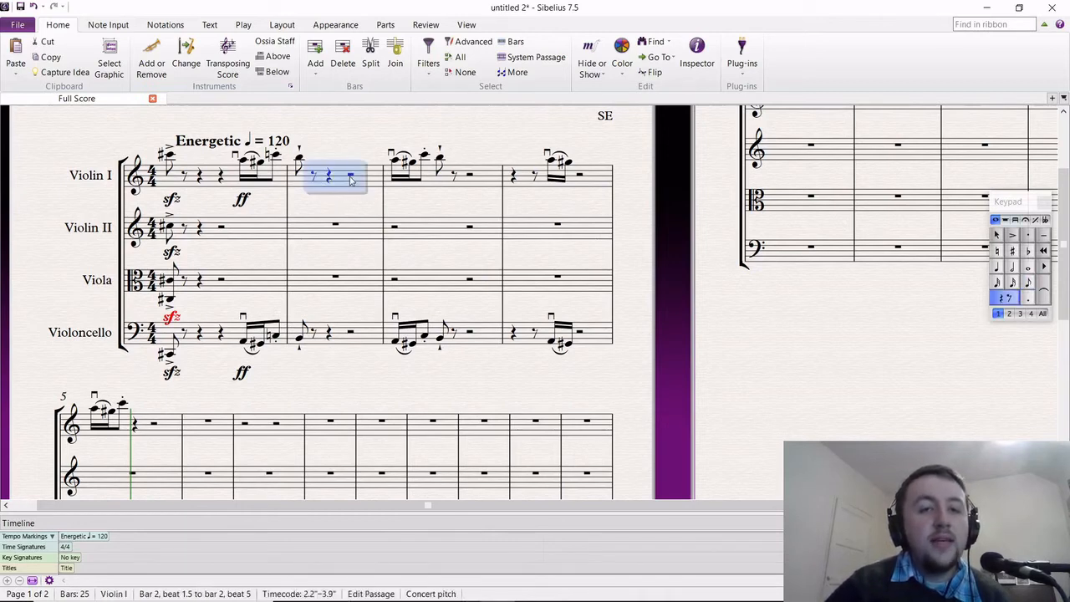
# Clear the split half rests in bar 3 of Violin II and Viola so each staff has one whole-bar rest.
pyautogui.click(324, 228)
pyautogui.keyDown('shift'); pyautogui.click(462, 280); pyautogui.keyUp('shift')
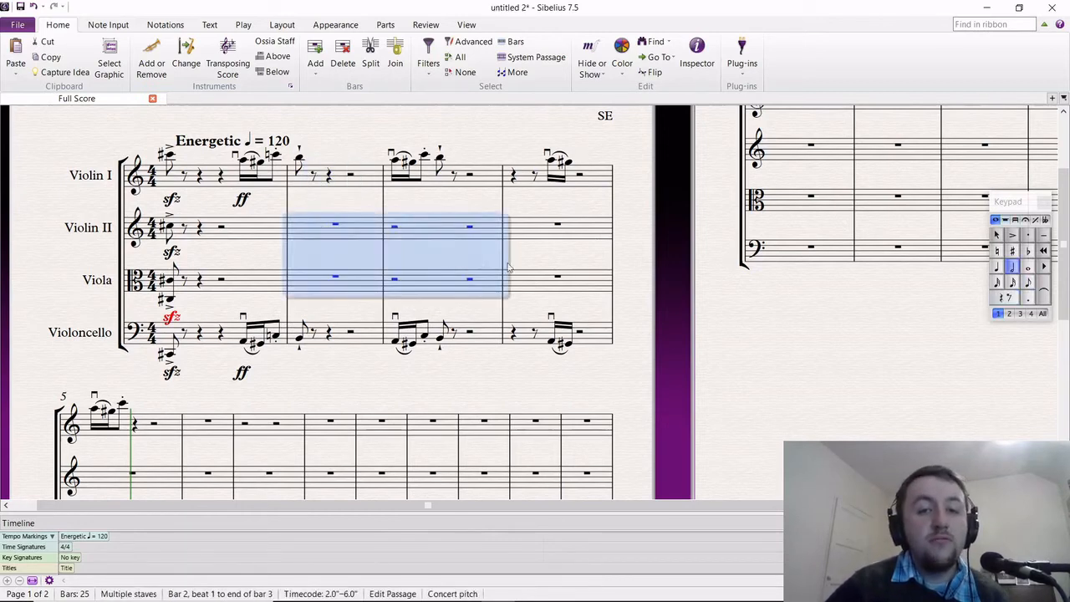
pyautogui.press('Escape')
pyautogui.click(451, 221)
pyautogui.keyDown('shift'); pyautogui.click(439, 286); pyautogui.keyUp('shift')
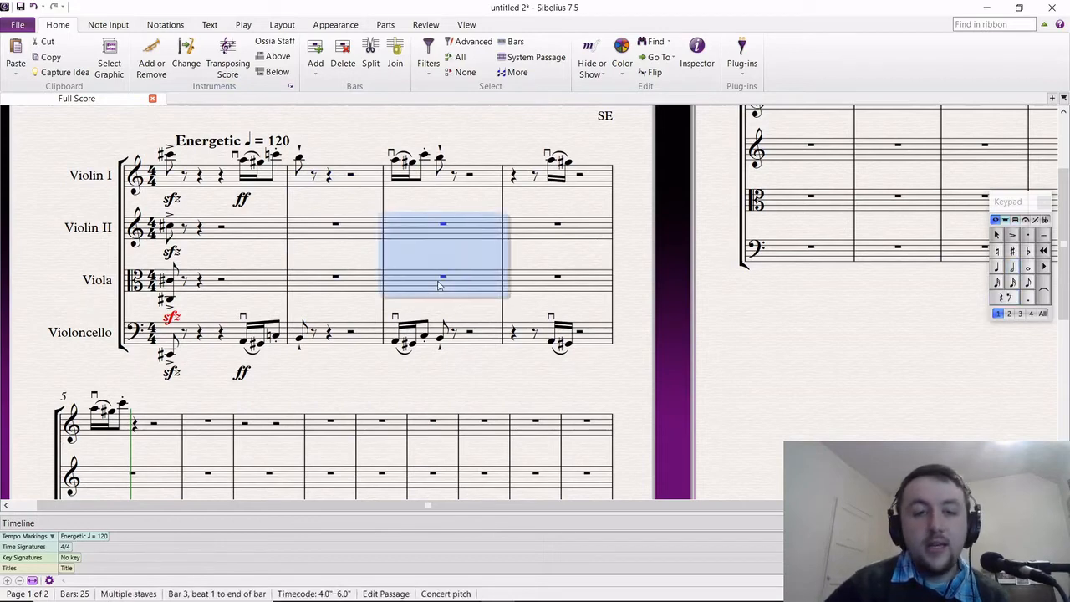
pyautogui.press('Delete')
# Check the ff figure across all four staves and play the passage from the first Violin I note into bar 5.
pyautogui.click(249, 167)
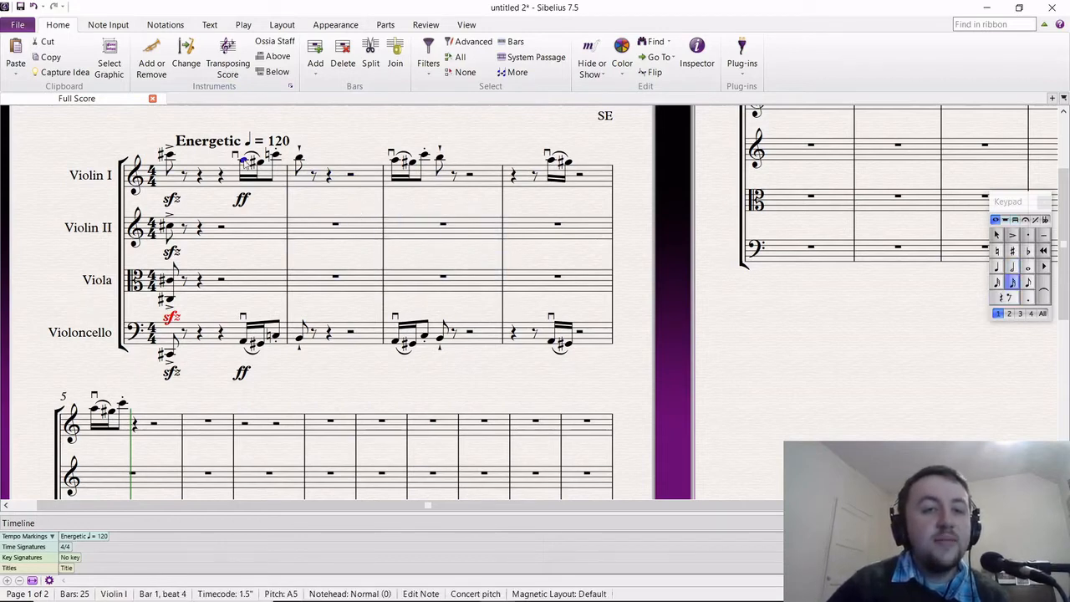
pyautogui.keyDown('shift'); pyautogui.click(301, 343); pyautogui.keyUp('shift')
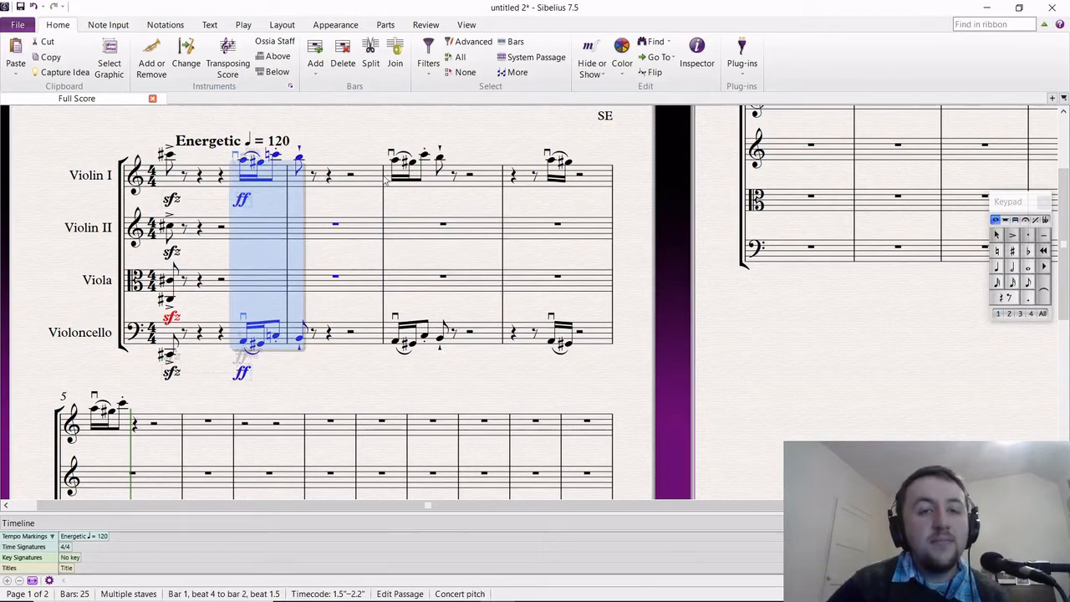
pyautogui.click(174, 161)
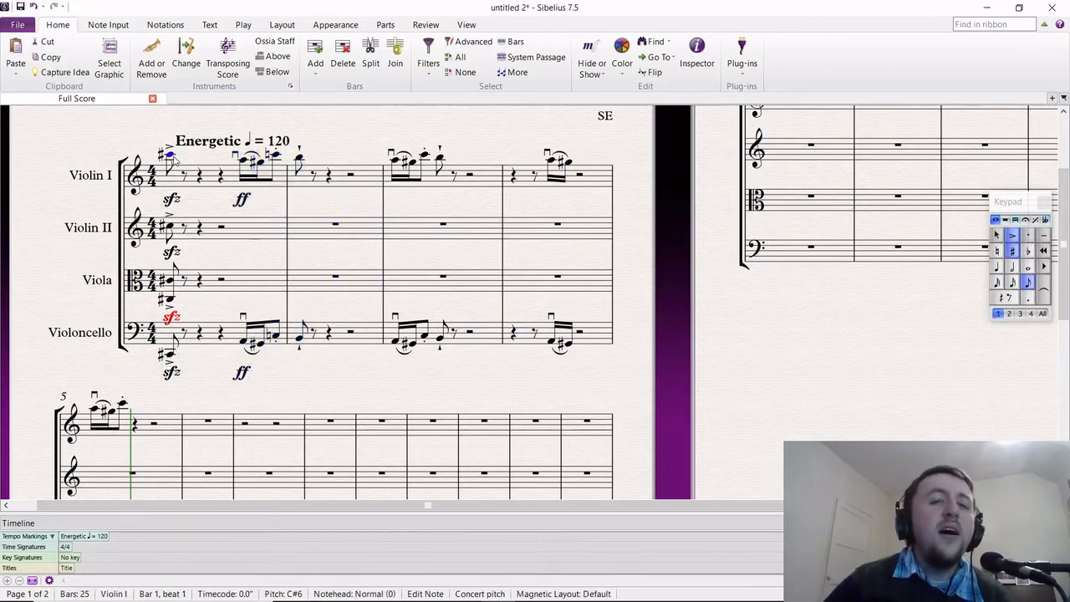
pyautogui.scroll(-1, 174, 162)
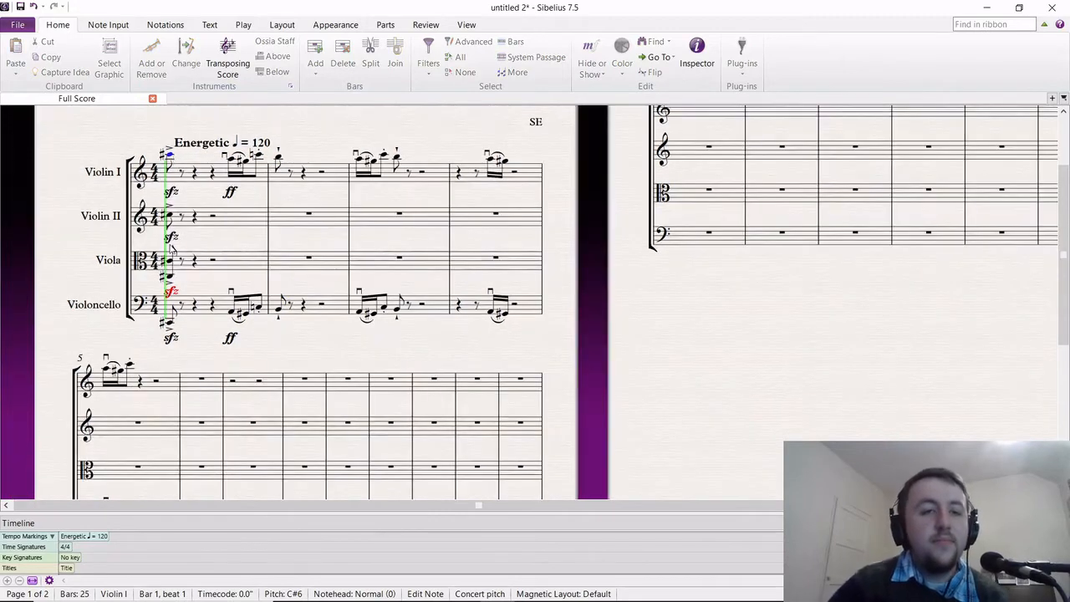
pyautogui.press('space')
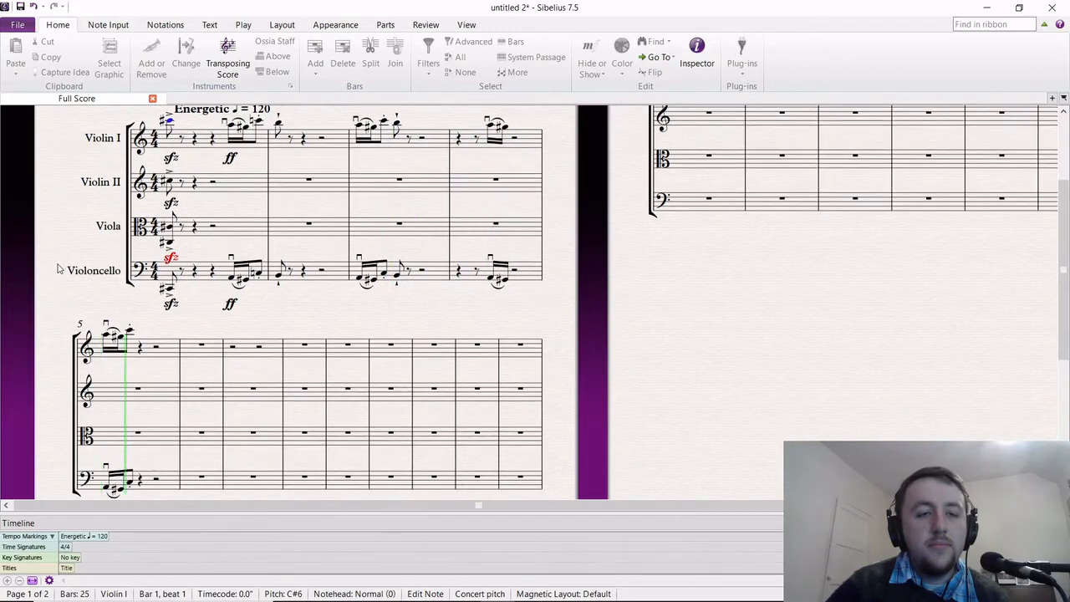
pyautogui.press('space')
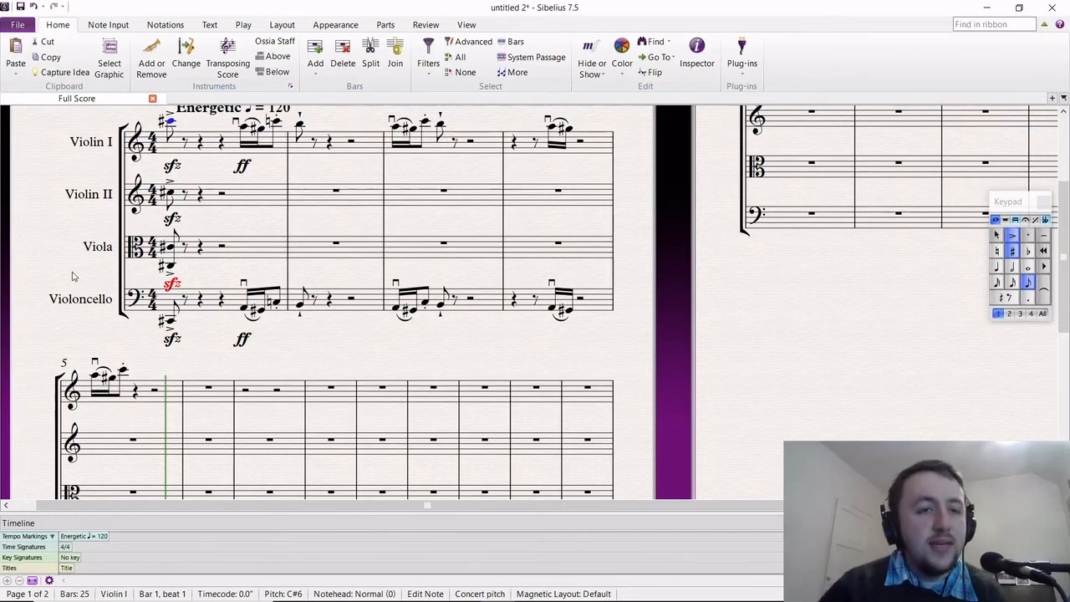
# Copy the accented sfz chord on beat 1 of bar 1 in all four staves into bar 8.
pyautogui.moveTo(70, 273); pyautogui.dragTo(82, 271)
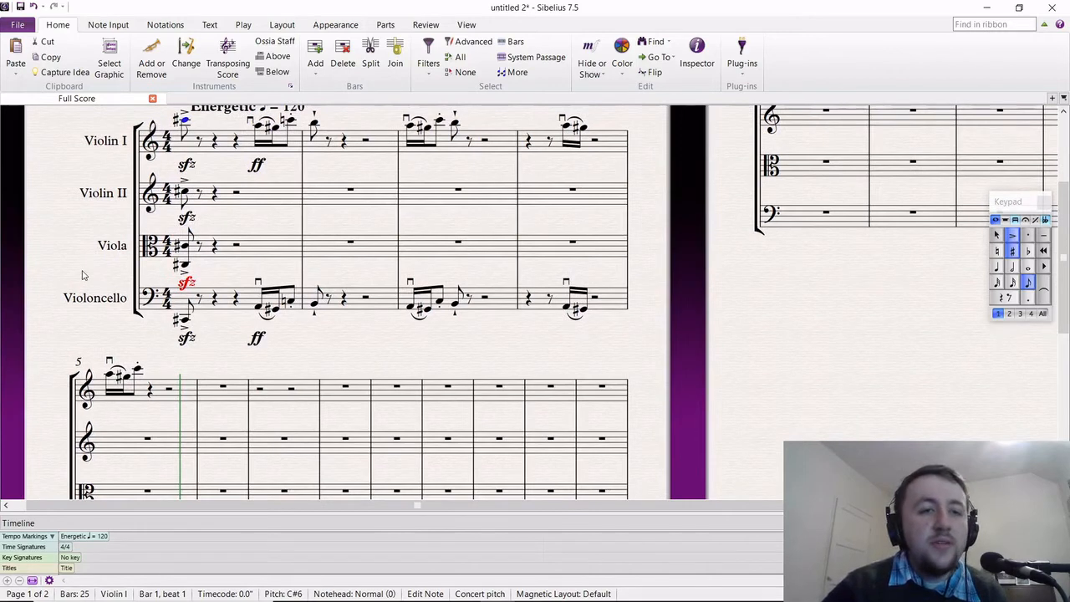
pyautogui.click(186, 319)
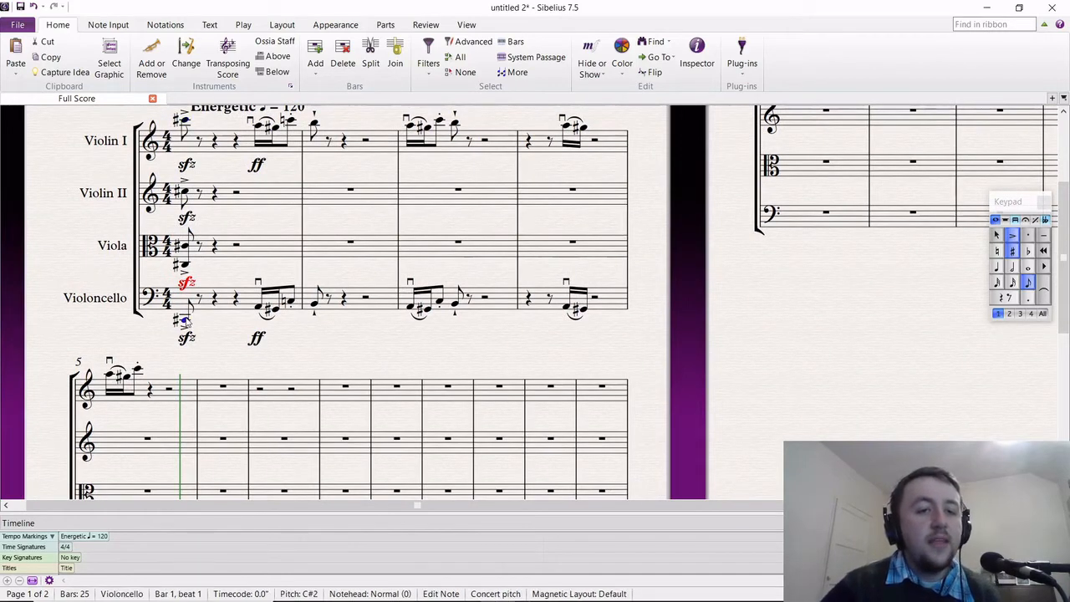
pyautogui.keyDown('shift'); pyautogui.click(187, 123); pyautogui.keyUp('shift')
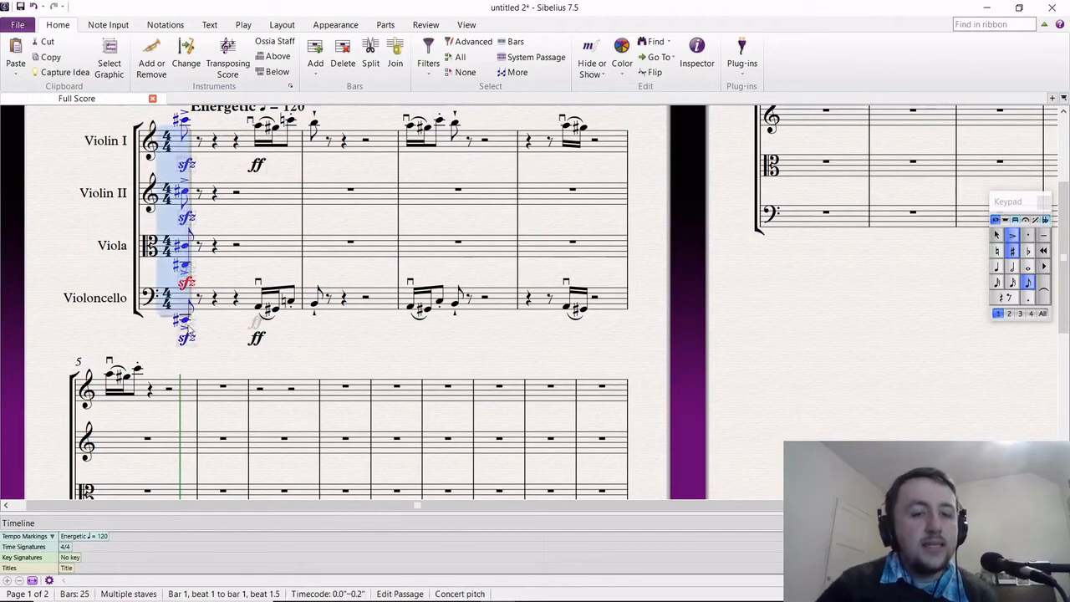
pyautogui.click(341, 393)
pyautogui.hotkey('ctrl', 'v')
pyautogui.press('Escape')
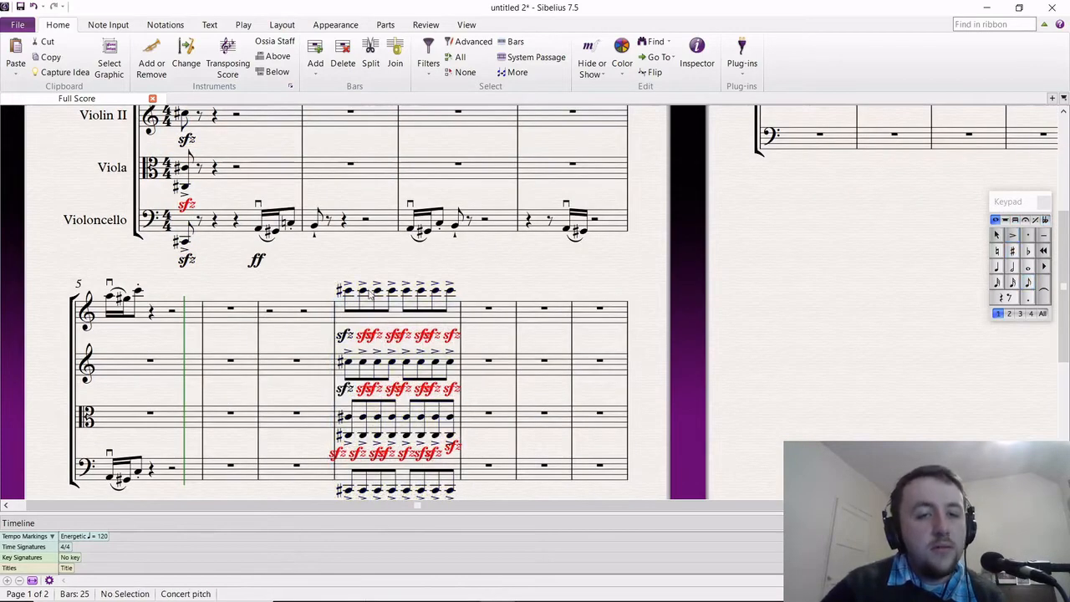
# Delete the repeated sfz chords after the first eighth note of bar 8 in all four staves.
pyautogui.click(365, 290)
pyautogui.scroll(-2, 425, 368)
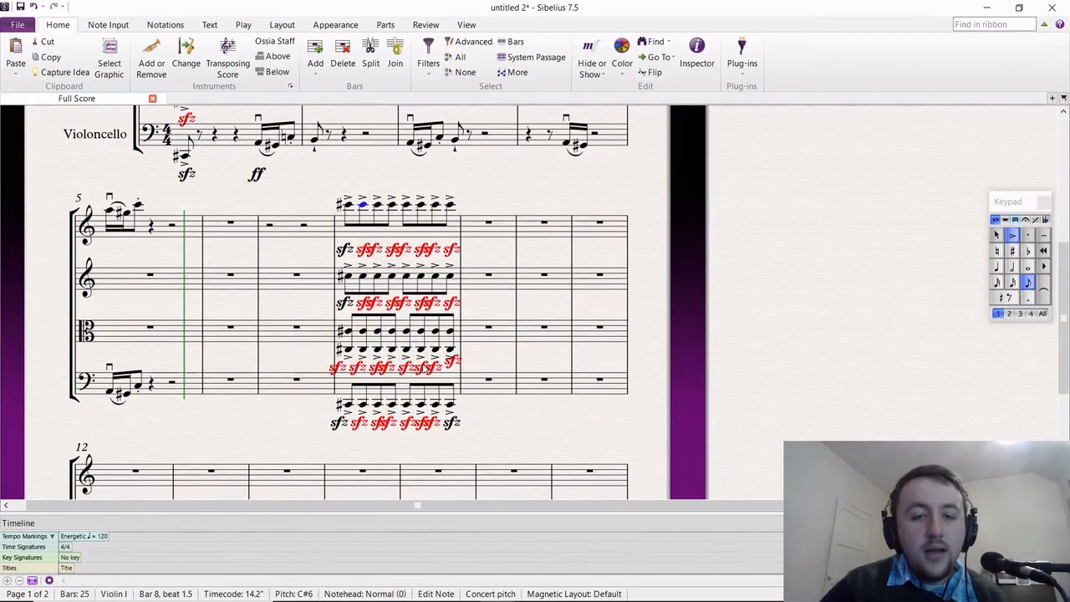
pyautogui.keyDown('shift'); pyautogui.click(453, 409); pyautogui.keyUp('shift')
pyautogui.press('Delete')
pyautogui.scroll(3, 363, 179)
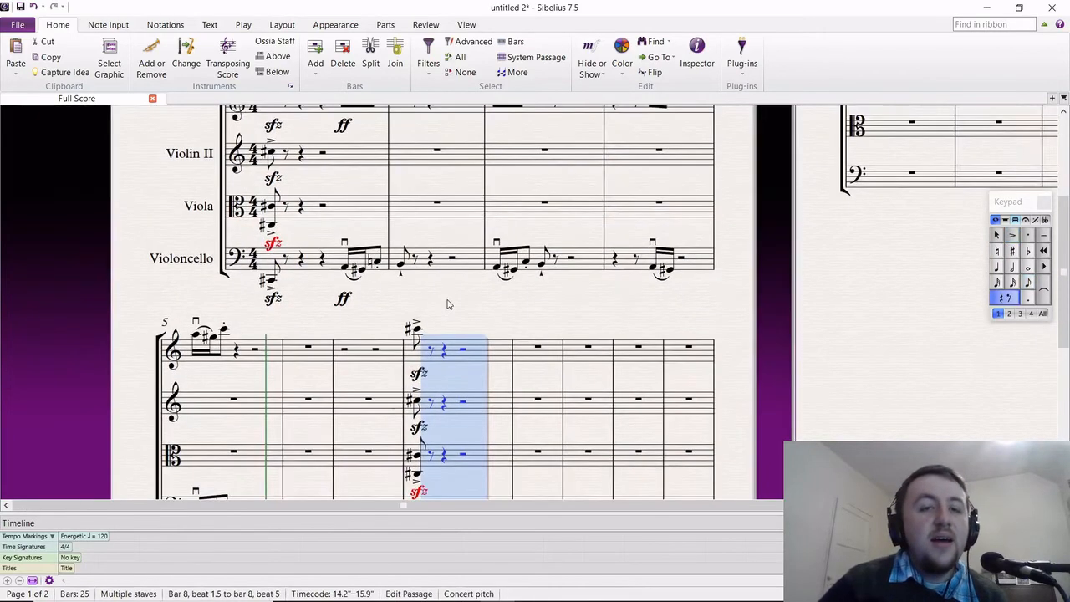
pyautogui.press('Escape')
pyautogui.scroll(2, 446, 303)
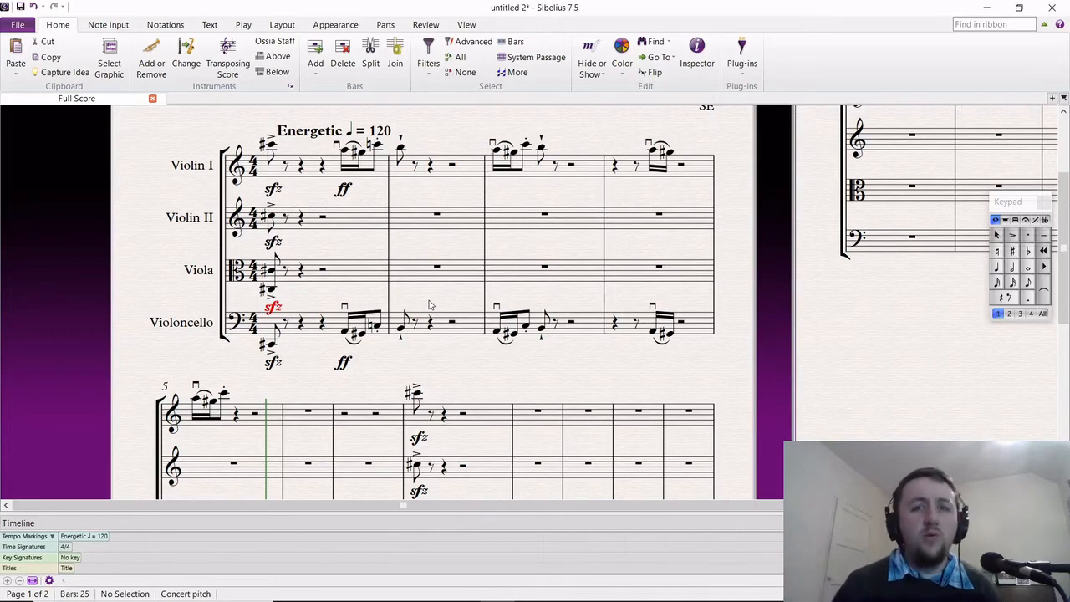
# Review the opening through bar 10, including the phrasing and the p to f crescendo in bar 9 of Violin I.
pyautogui.scroll(-1, 447, 312)
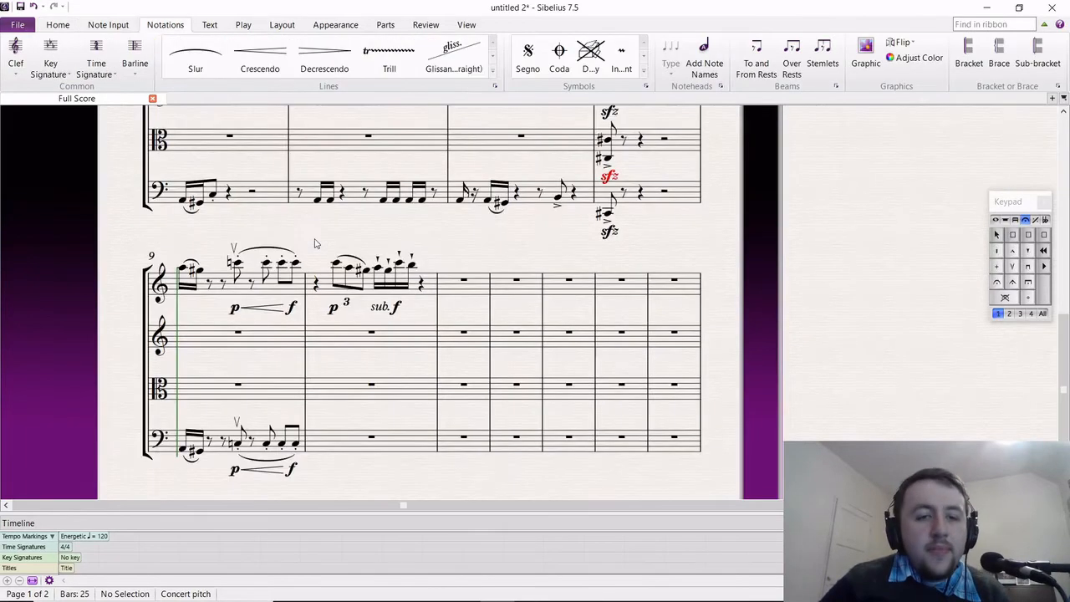
pyautogui.scroll(4, 313, 241)
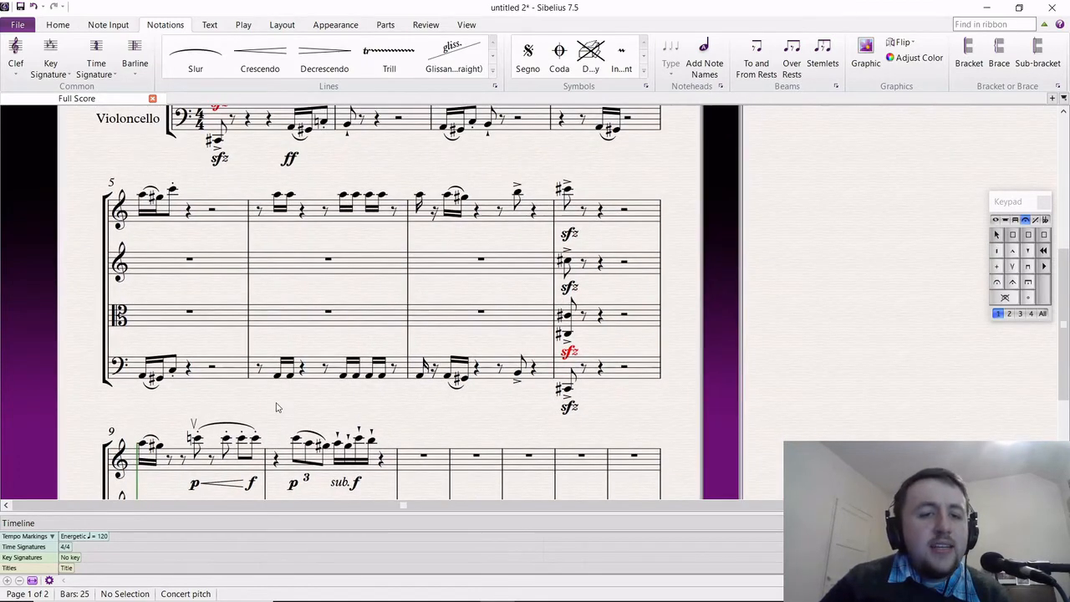
pyautogui.scroll(-2, 276, 408)
pyautogui.click(196, 423)
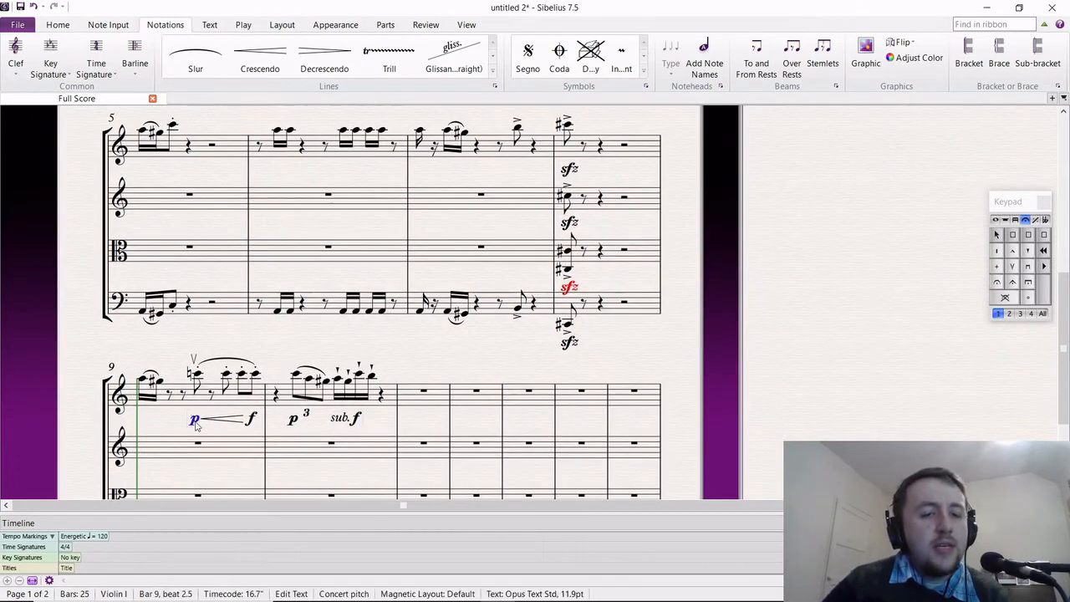
pyautogui.click(250, 420)
pyautogui.click(272, 353)
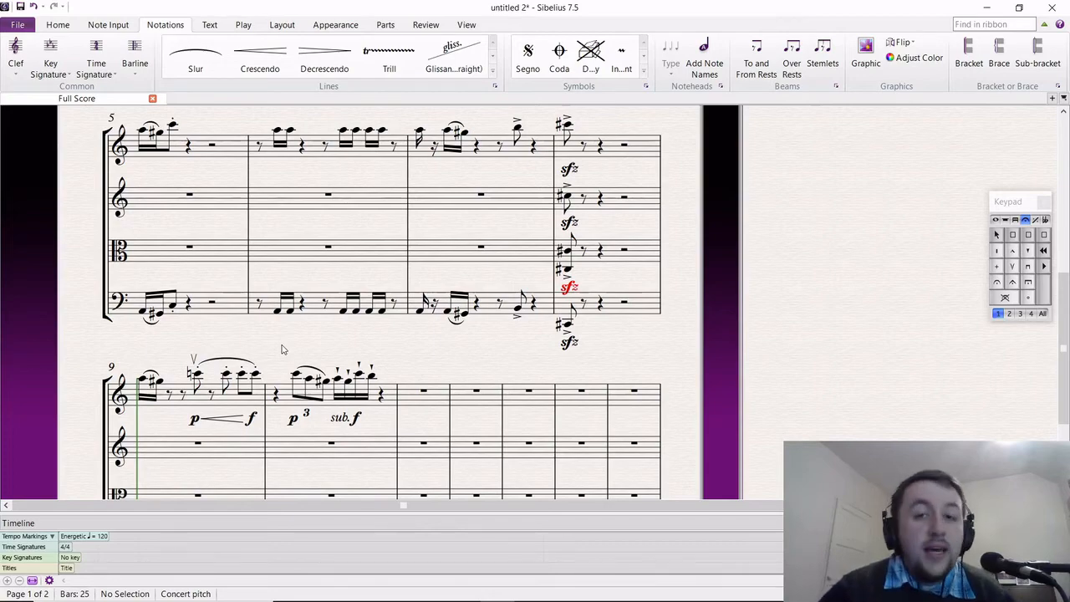
pyautogui.scroll(3, 282, 350)
pyautogui.click(291, 351)
pyautogui.click(349, 359)
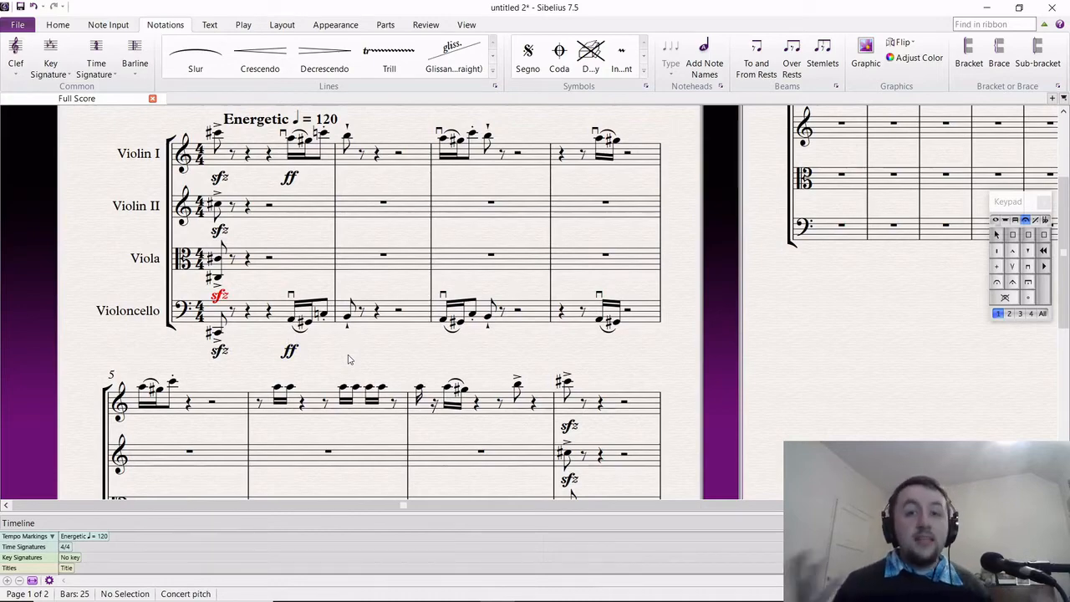
# Examine the starting and ending dynamics of the Violin I crescendo in bar 9 and the phrase following it in bar 10.
pyautogui.scroll(-5, 349, 360)
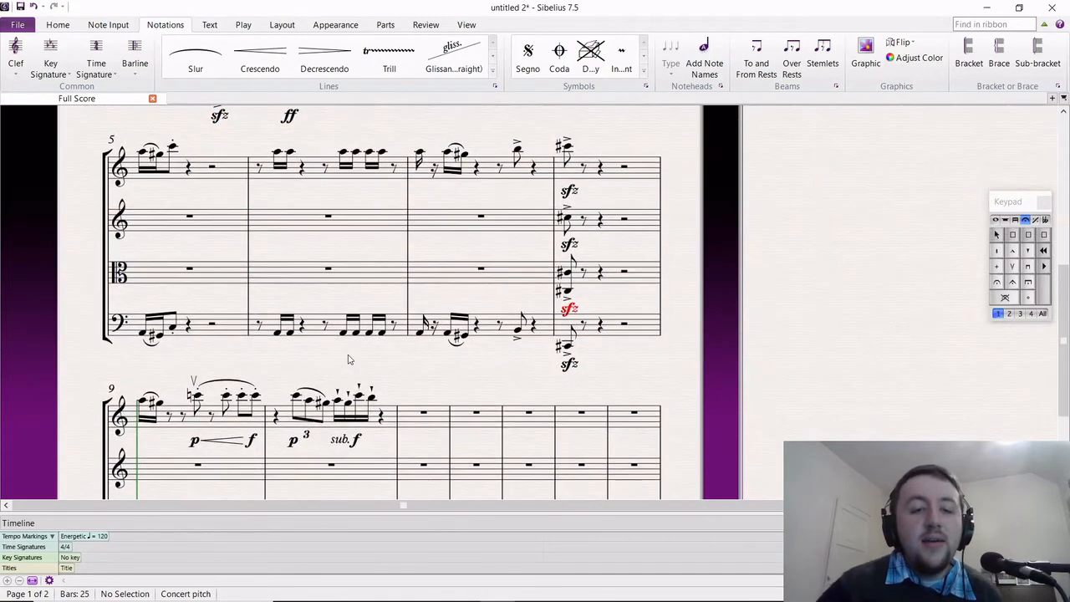
pyautogui.doubleClick(195, 271)
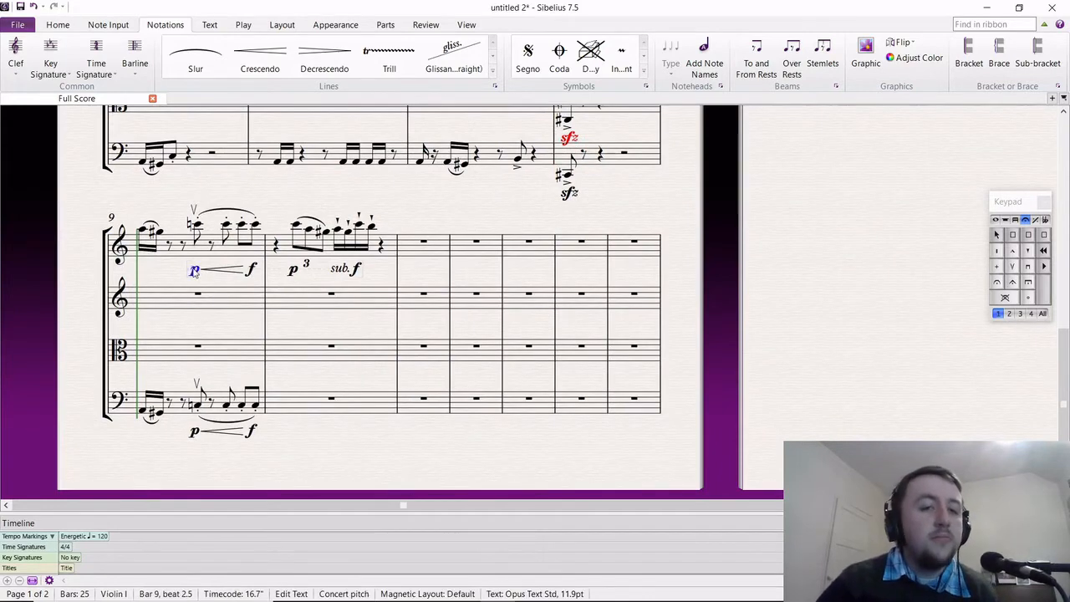
pyautogui.click(249, 270)
pyautogui.click(286, 213)
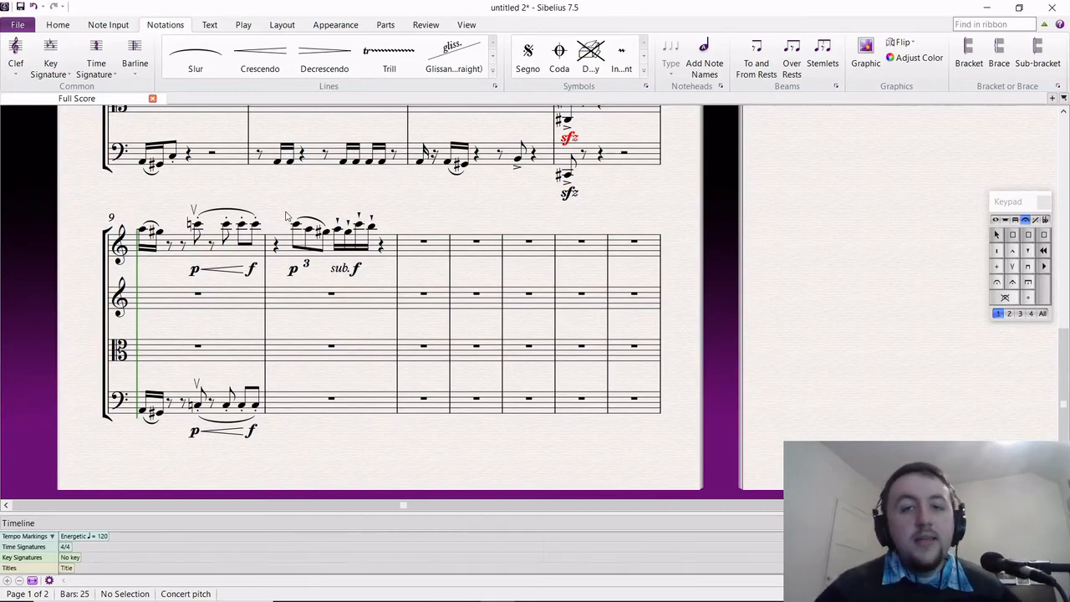
pyautogui.scroll(3, 286, 217)
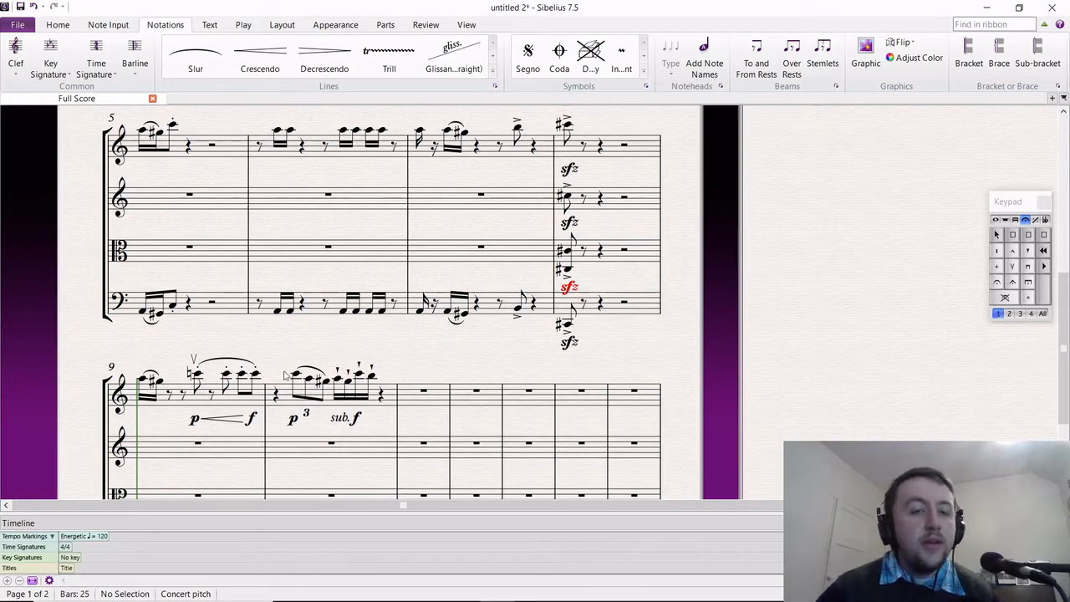
pyautogui.moveTo(285, 344); pyautogui.dragTo(291, 280)
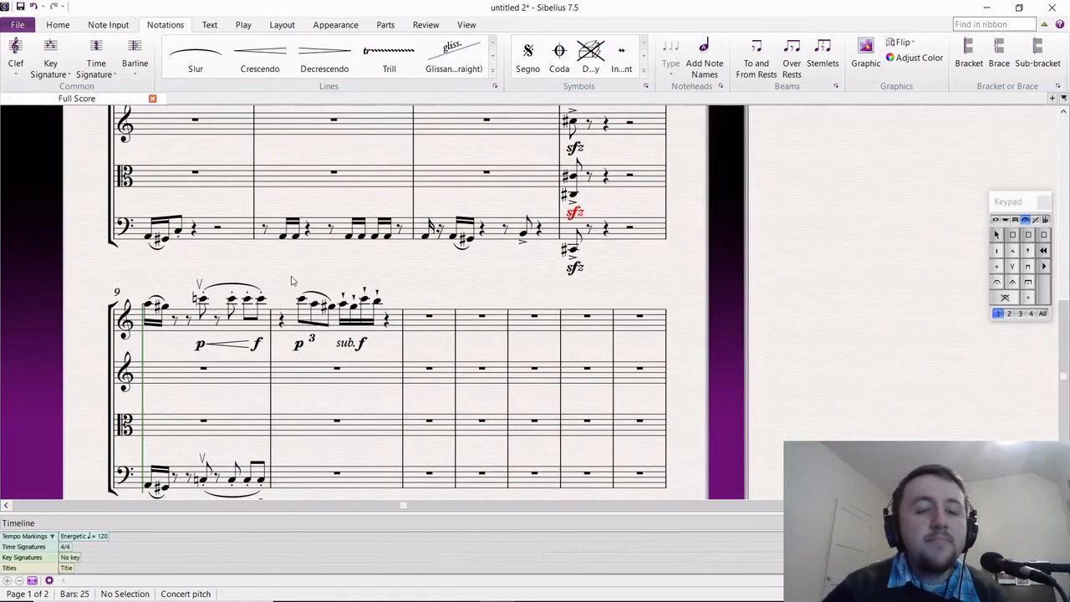
pyautogui.click(199, 346)
pyautogui.click(280, 287)
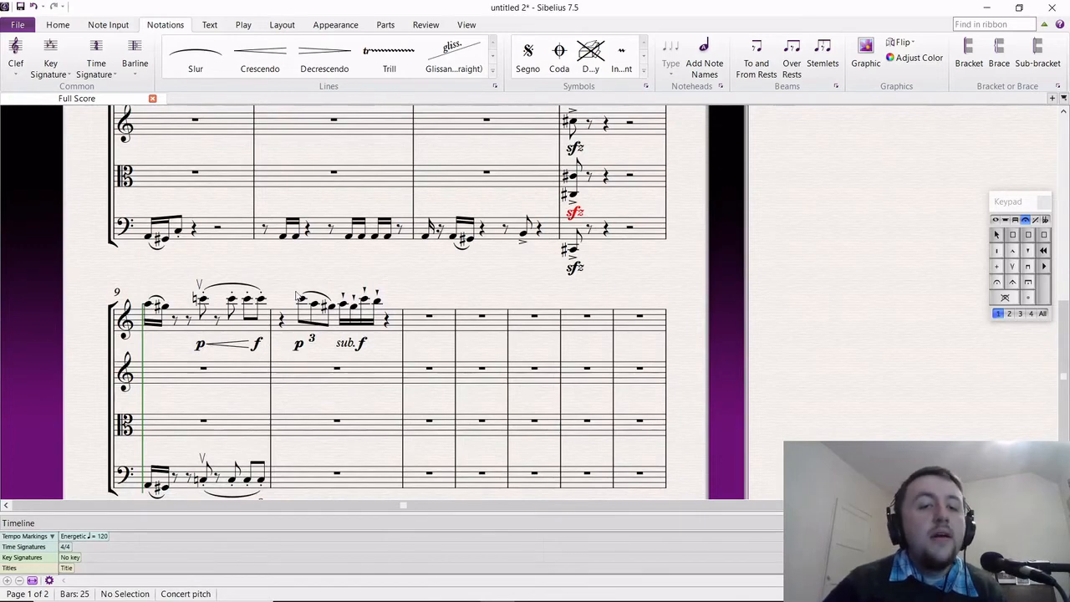
pyautogui.moveTo(292, 266); pyautogui.dragTo(342, 217)
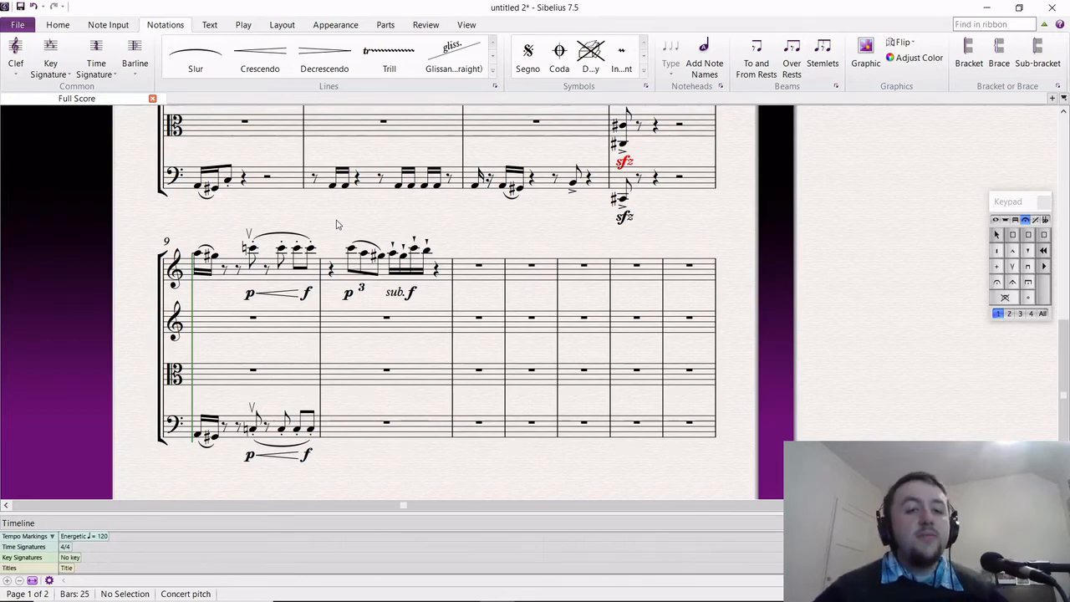
# Change the Violin I crescendo in bar 9 to start at ppp and end at ff.
pyautogui.doubleClick(254, 297)
pyautogui.doubleClick(307, 297)
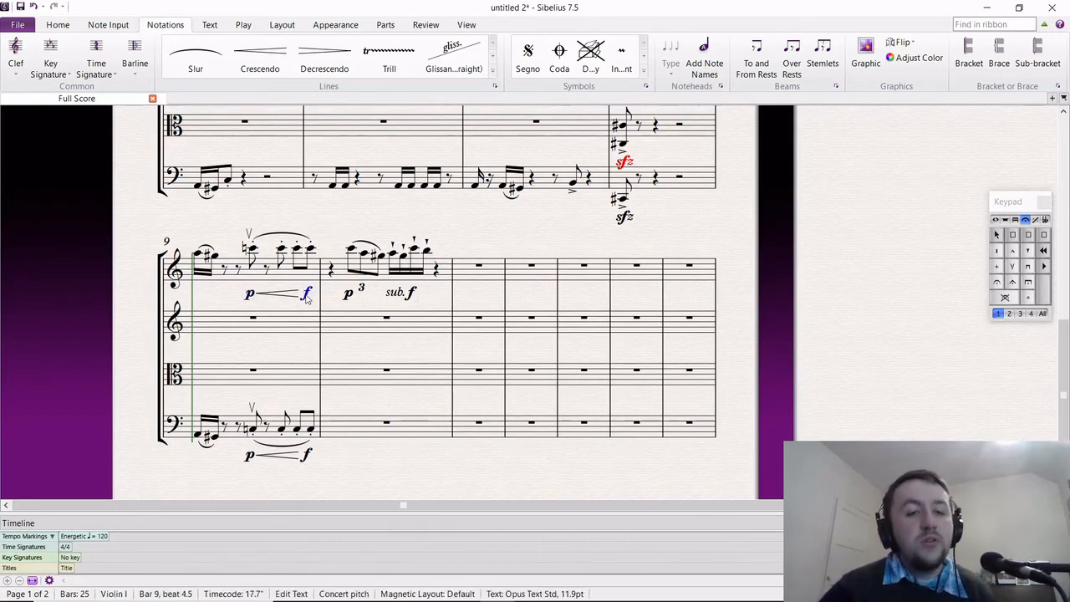
pyautogui.doubleClick(250, 294)
pyautogui.write('pp')
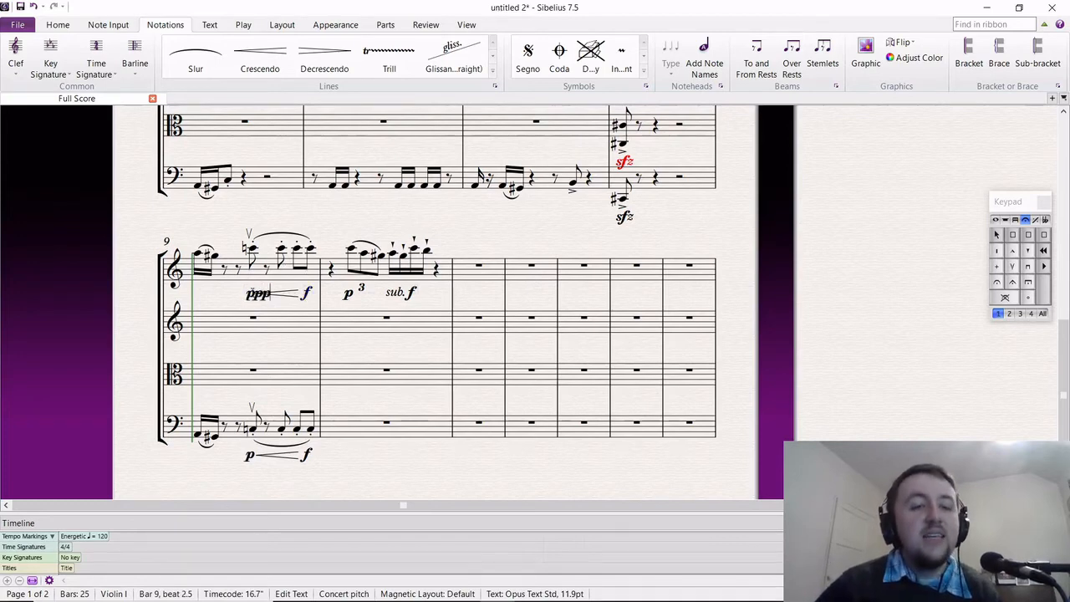
pyautogui.doubleClick(307, 292)
pyautogui.write('f')
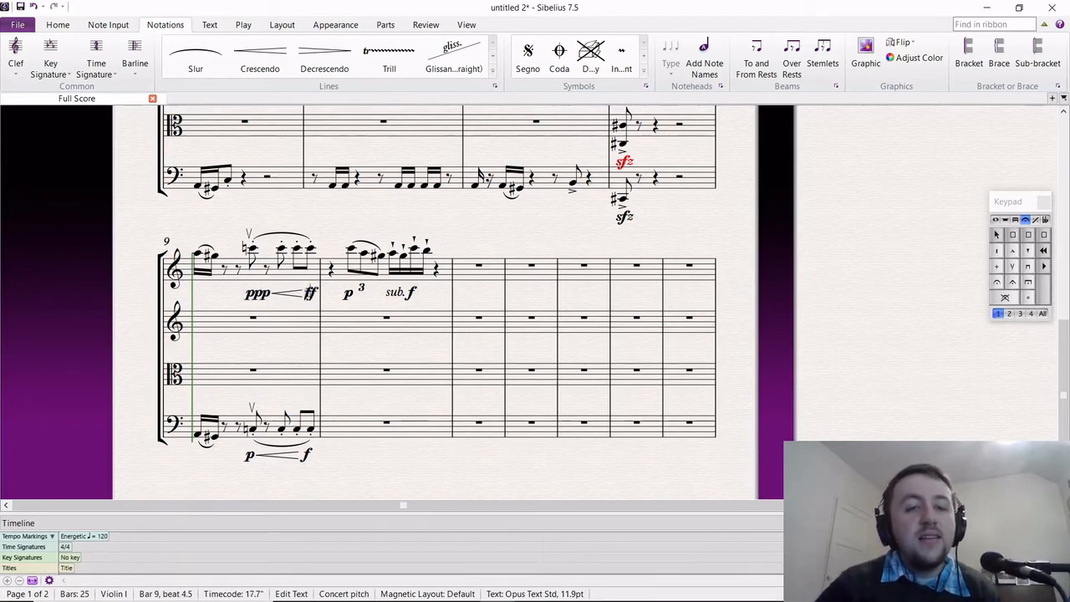
# Try fff as the ending dynamic of the Violin I crescendo in bar 9, and undo all changes to its dynamics.
pyautogui.write('f')
pyautogui.click(352, 202)
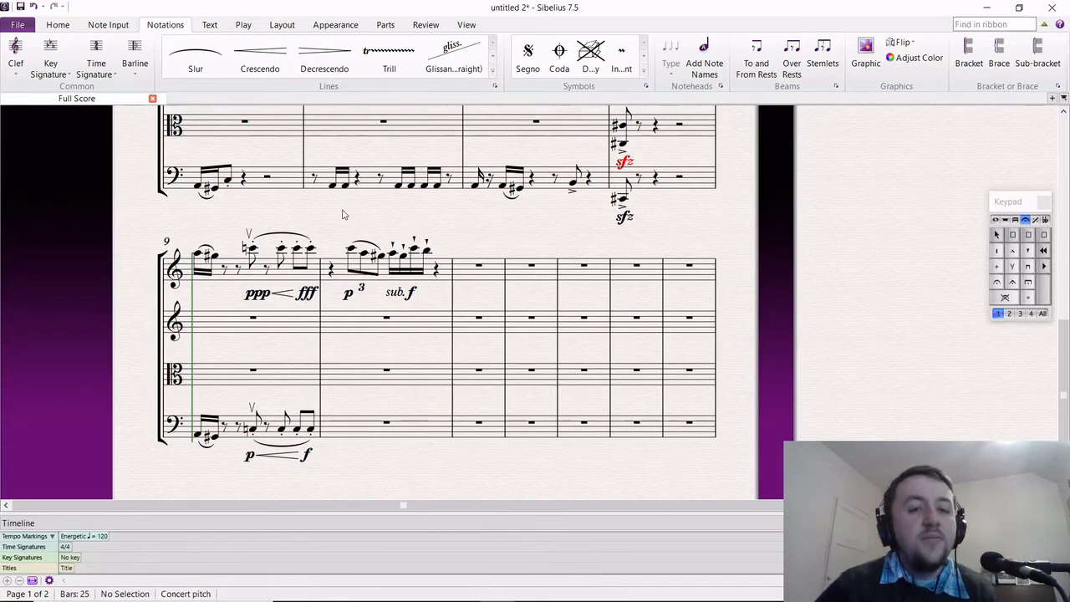
pyautogui.hotkey('ctrl', 'z')
pyautogui.hotkey('ctrl', 'z')
pyautogui.hotkey('ctrl', 'z')
pyautogui.hotkey('ctrl', 'z')
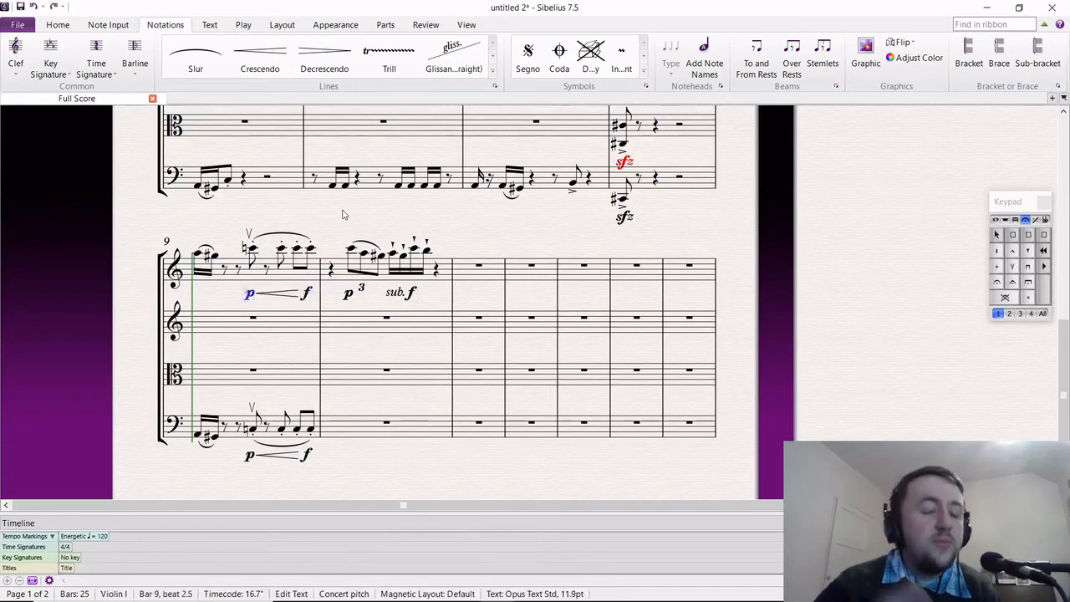
pyautogui.click(342, 215)
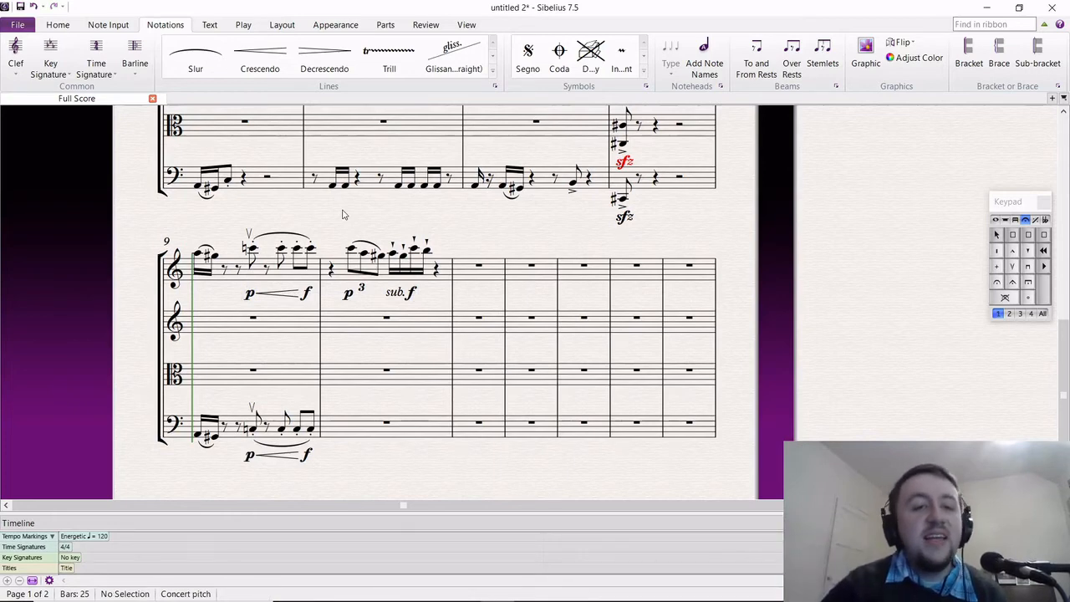
pyautogui.doubleClick(251, 298)
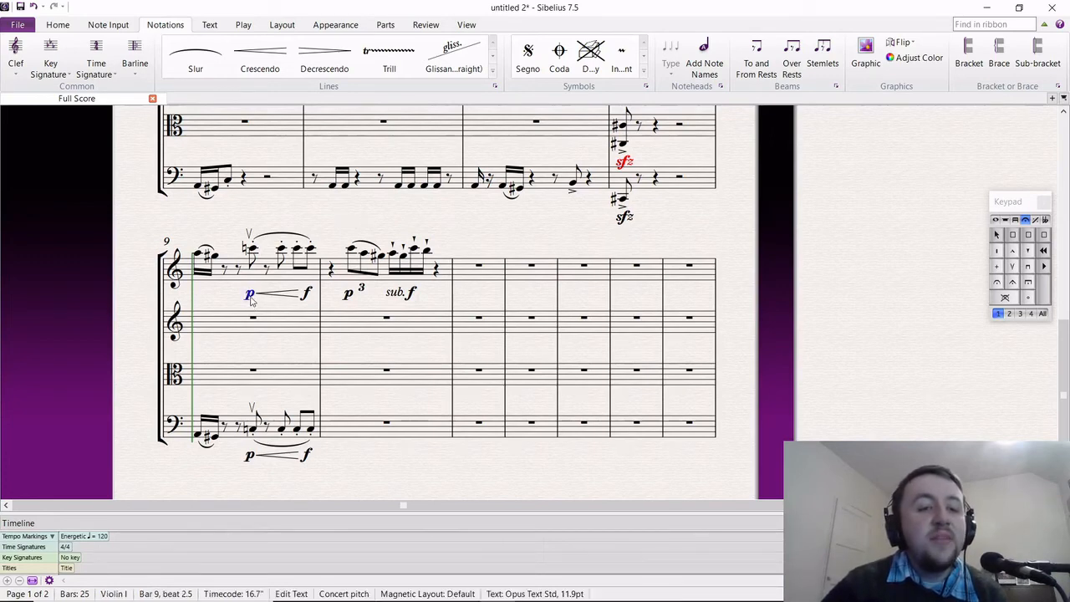
pyautogui.click(262, 290)
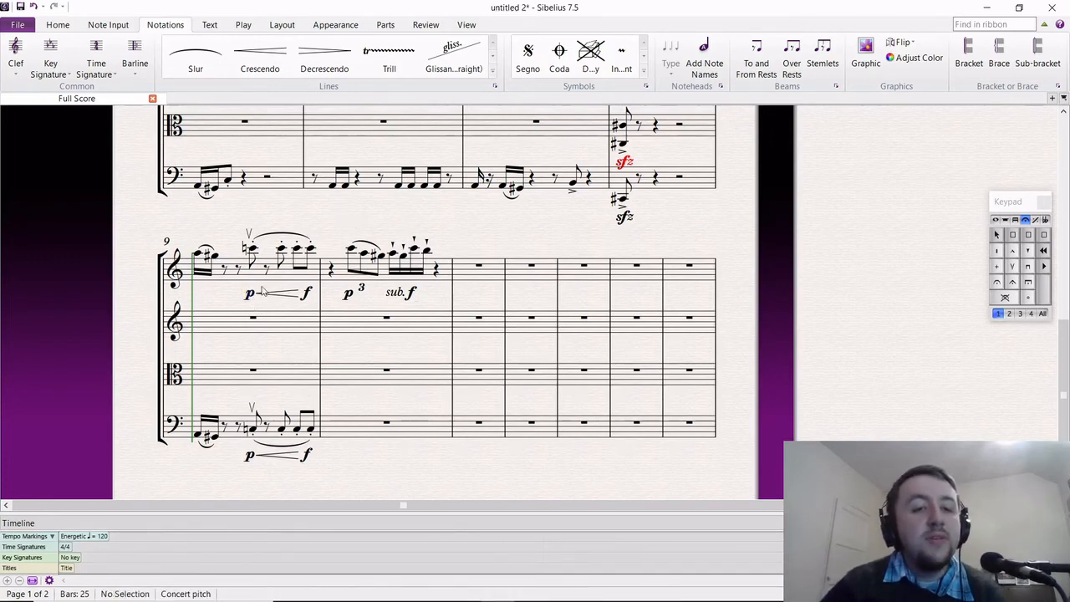
pyautogui.click(253, 296)
pyautogui.click(308, 296)
pyautogui.click(316, 226)
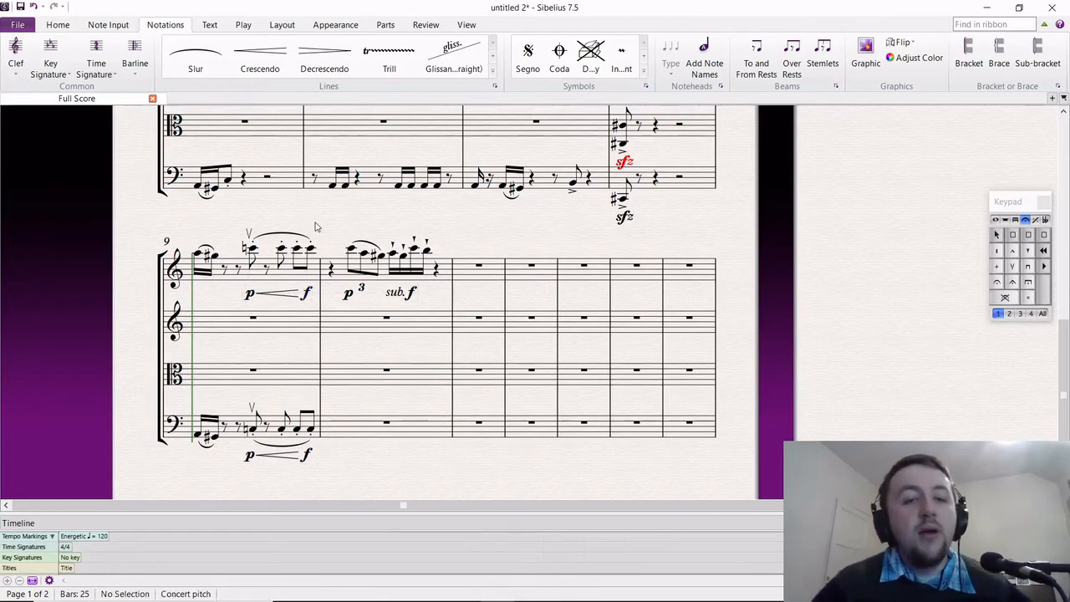
# Copy Violin I's bar 10 into the Violoncello and transpose the copy down an octave.
pyautogui.click(447, 279)
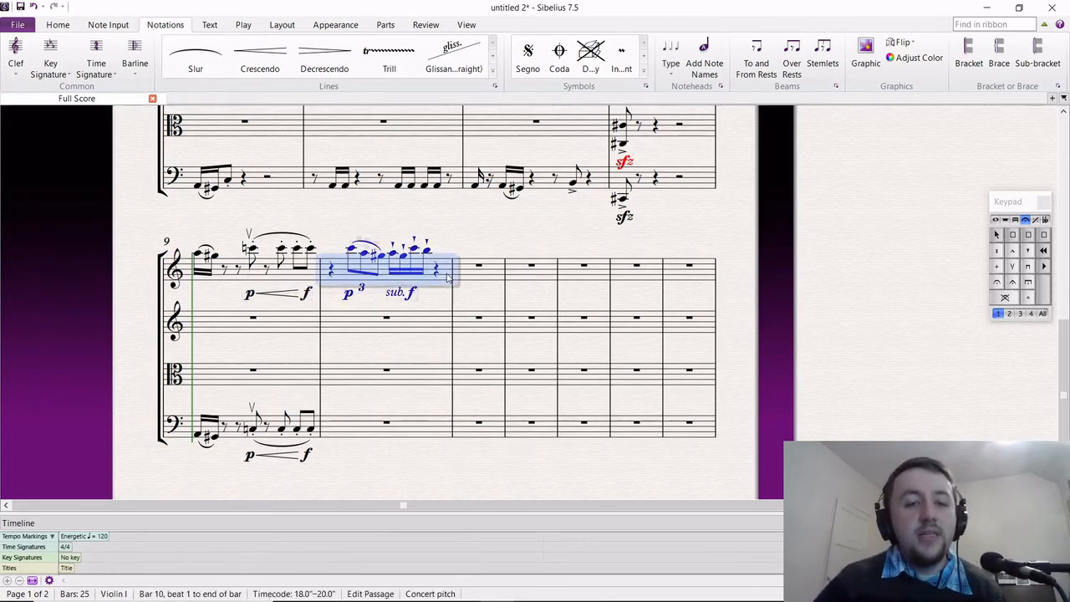
pyautogui.keyDown('alt'); pyautogui.click(351, 430); pyautogui.keyUp('alt')
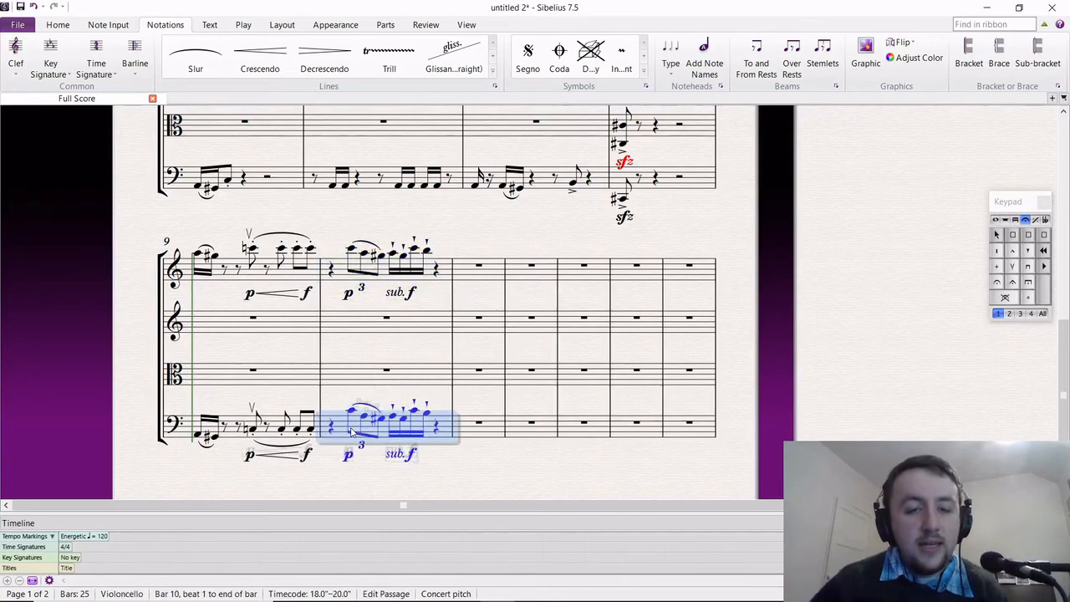
pyautogui.hotkey('ctrl', 'Down')
pyautogui.press('Escape')
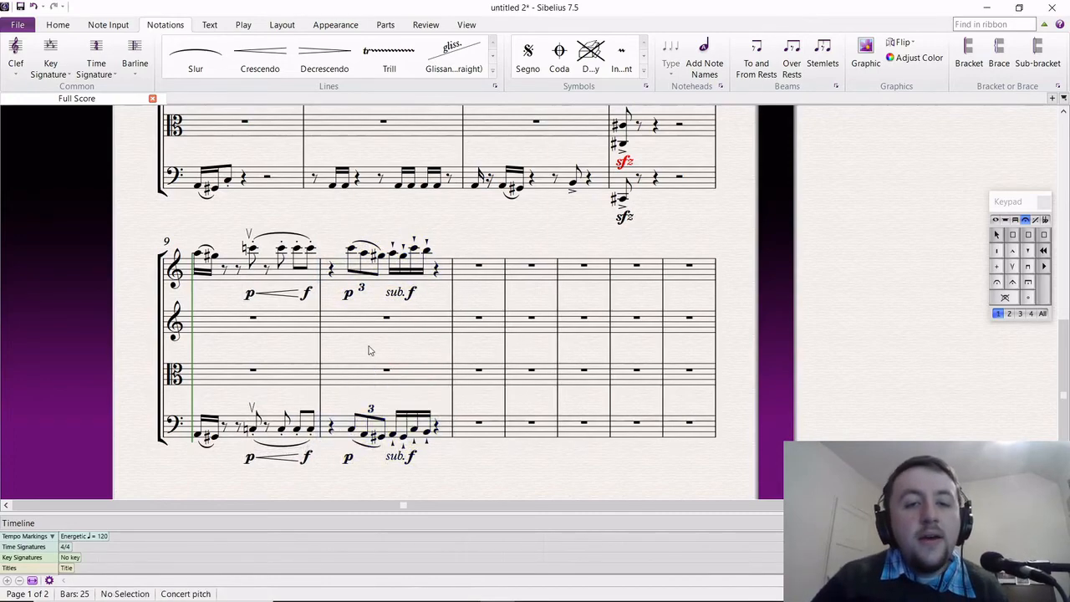
# Play back the quartet from bar 1 through the end of bar 10.
pyautogui.scroll(6, 371, 351)
pyautogui.click(271, 262)
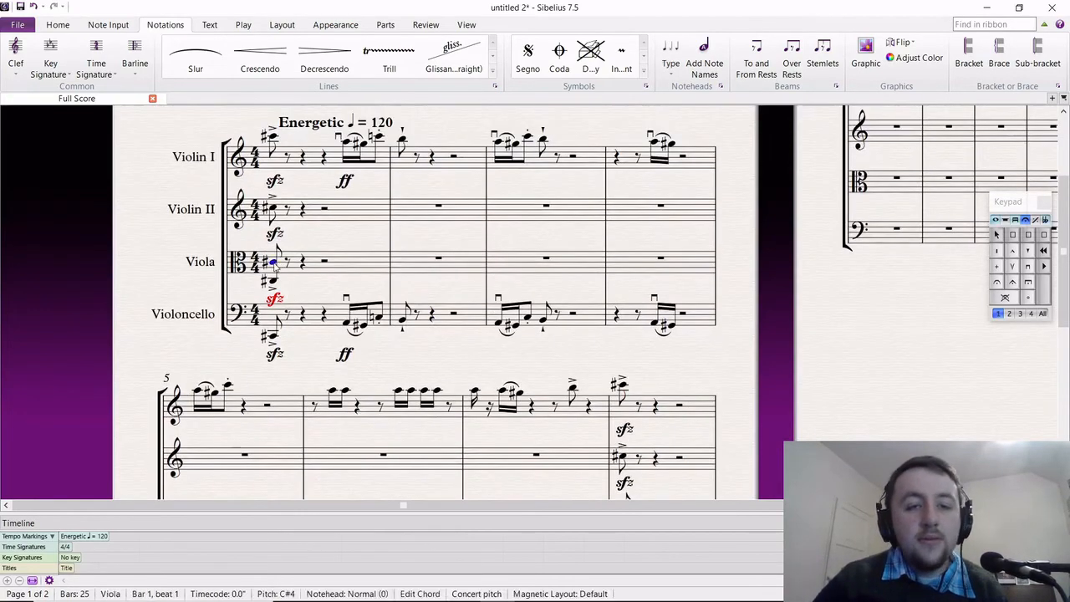
pyautogui.press('space')
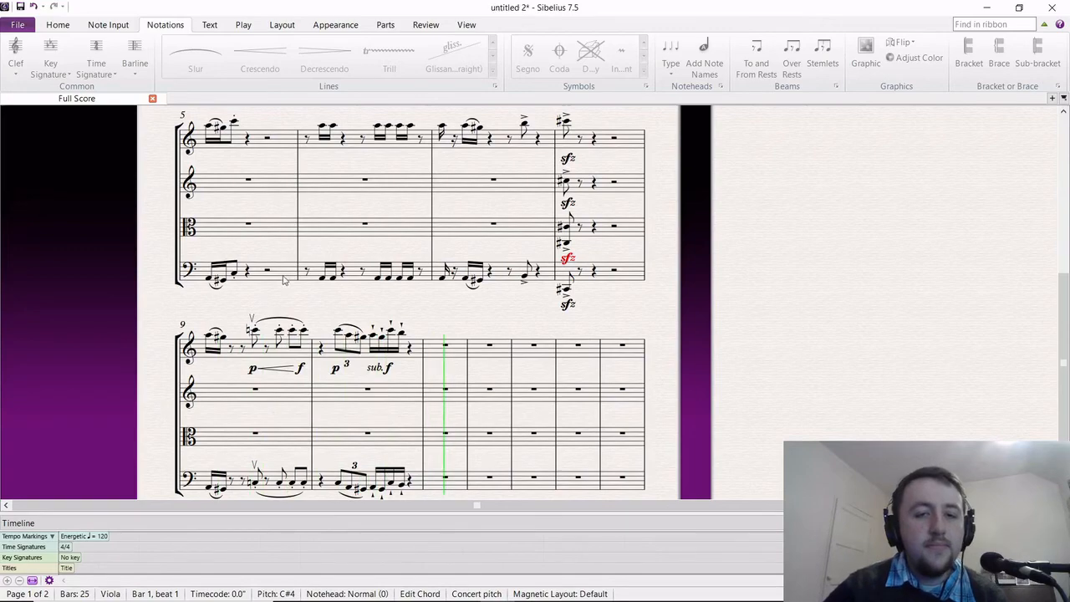
pyautogui.press('space')
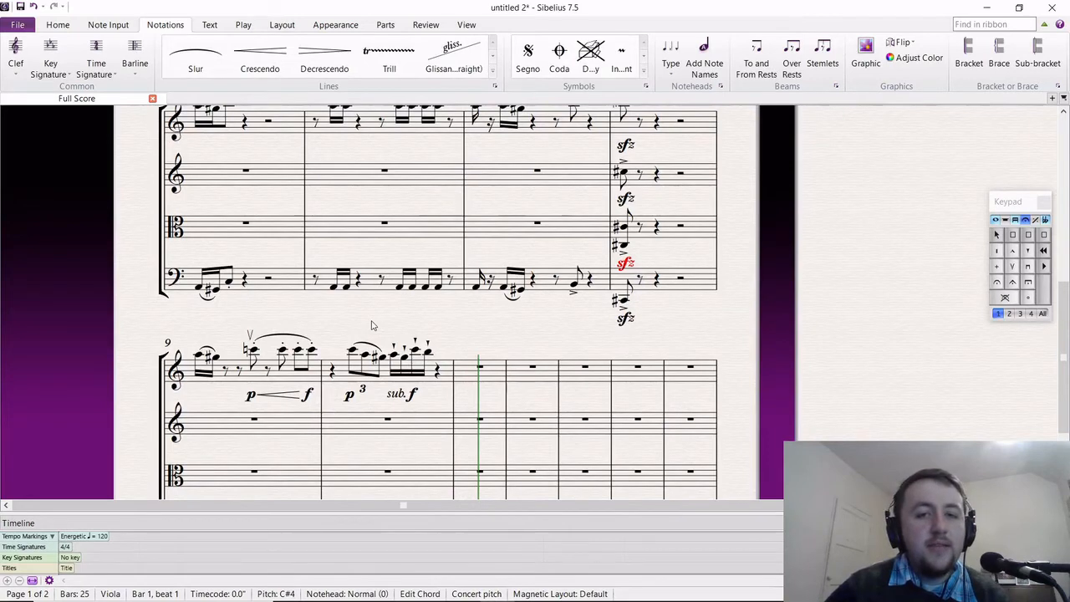
pyautogui.scroll(-1, 372, 325)
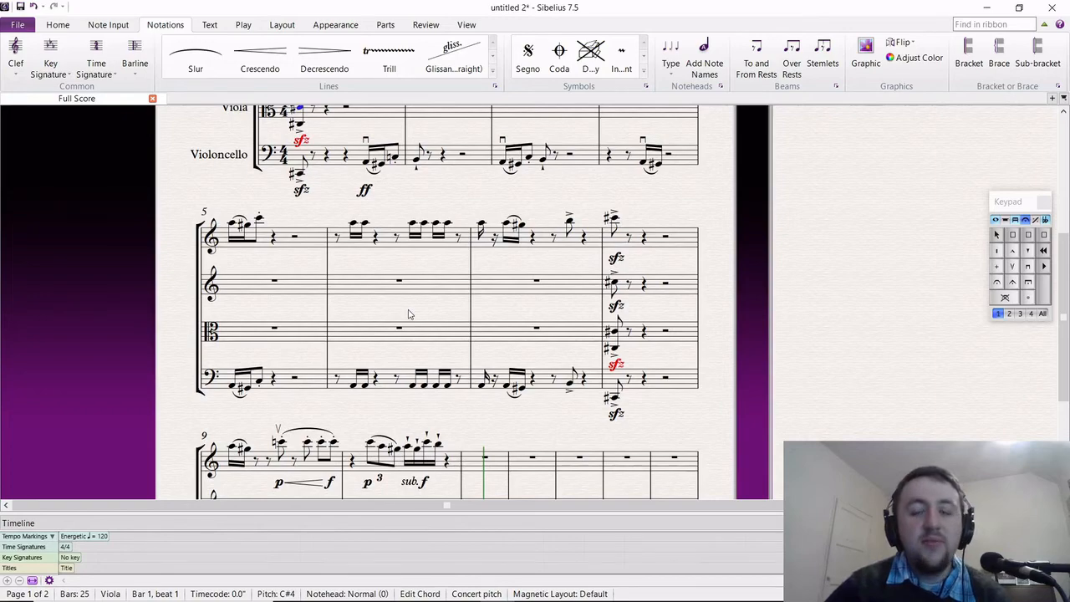
pyautogui.moveTo(420, 315); pyautogui.dragTo(411, 265)
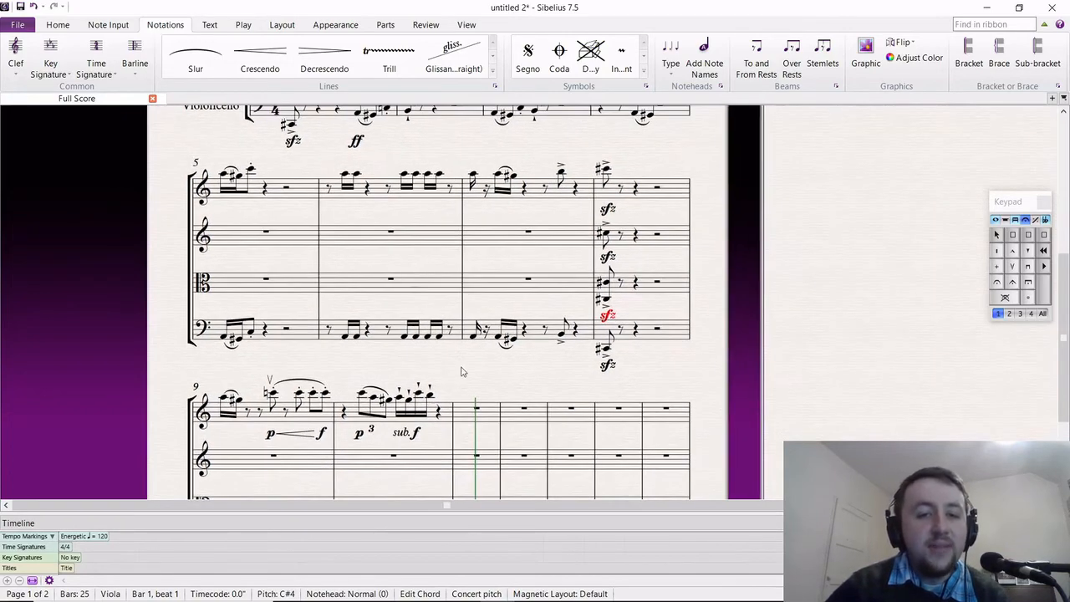
pyautogui.moveTo(462, 371); pyautogui.dragTo(433, 291)
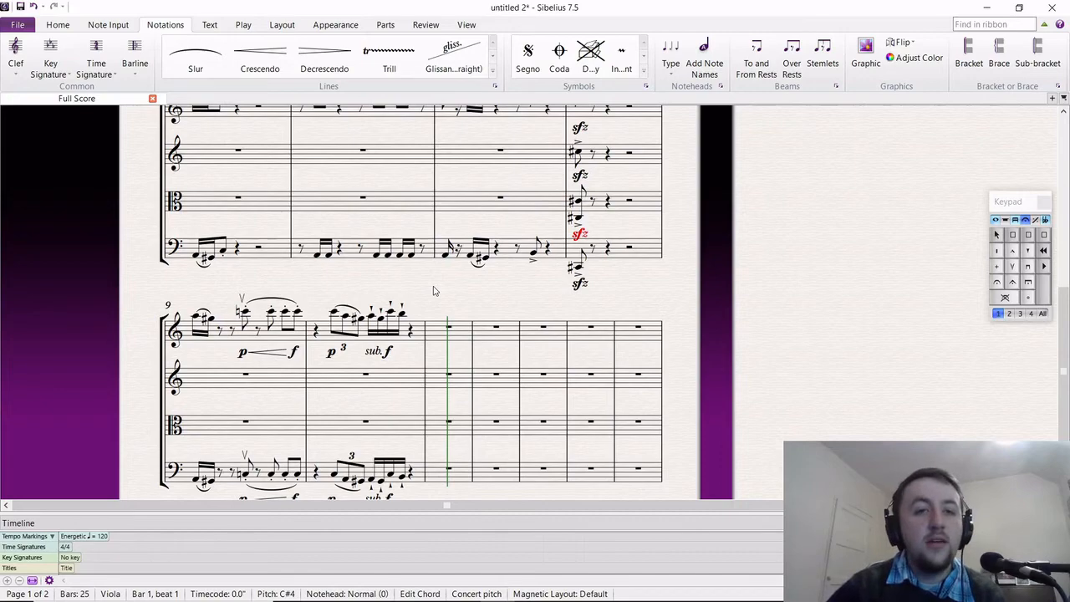
pyautogui.scroll(5, 433, 290)
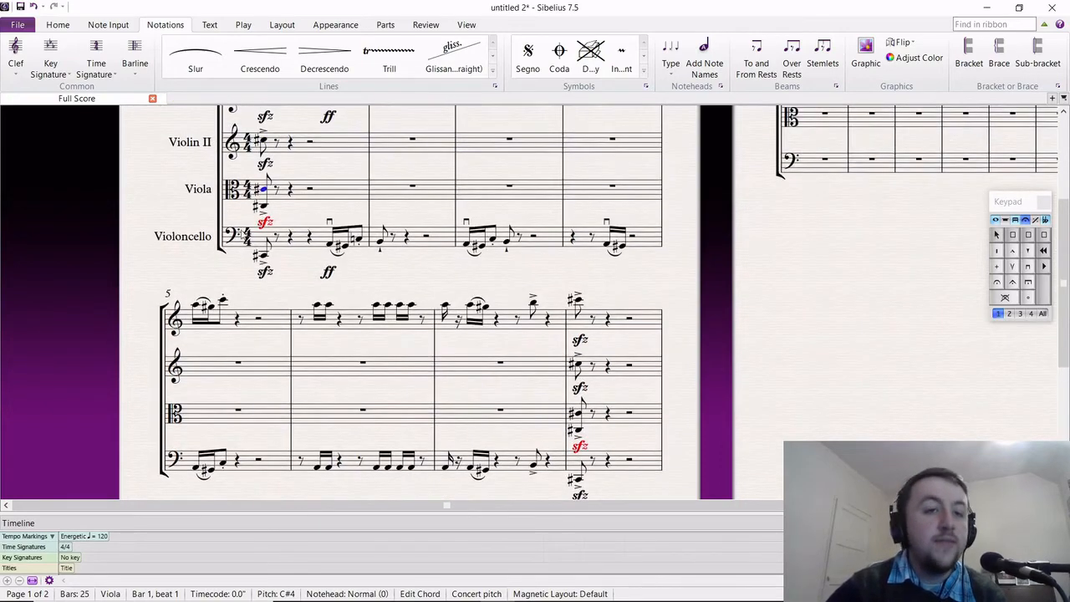
pyautogui.scroll(-5, 446, 326)
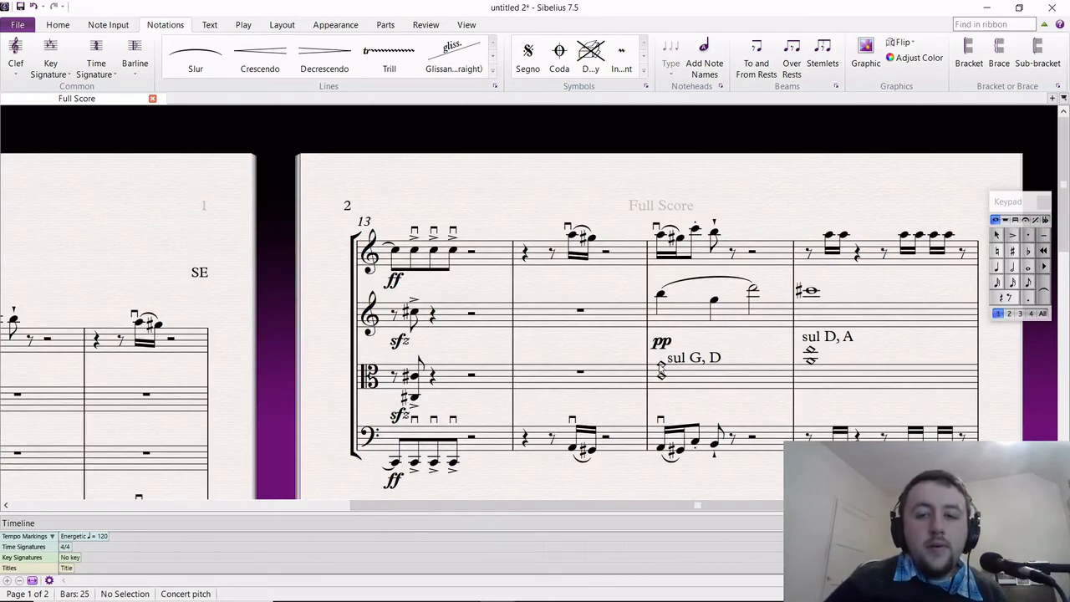
# Add a pp dynamic below the Viola's harmonic chord in bar 15.
pyautogui.click(661, 367)
pyautogui.hotkey('ctrl', 'e')
pyautogui.hotkey('ctrl', 'p')
pyautogui.hotkey('ctrl', 'p')
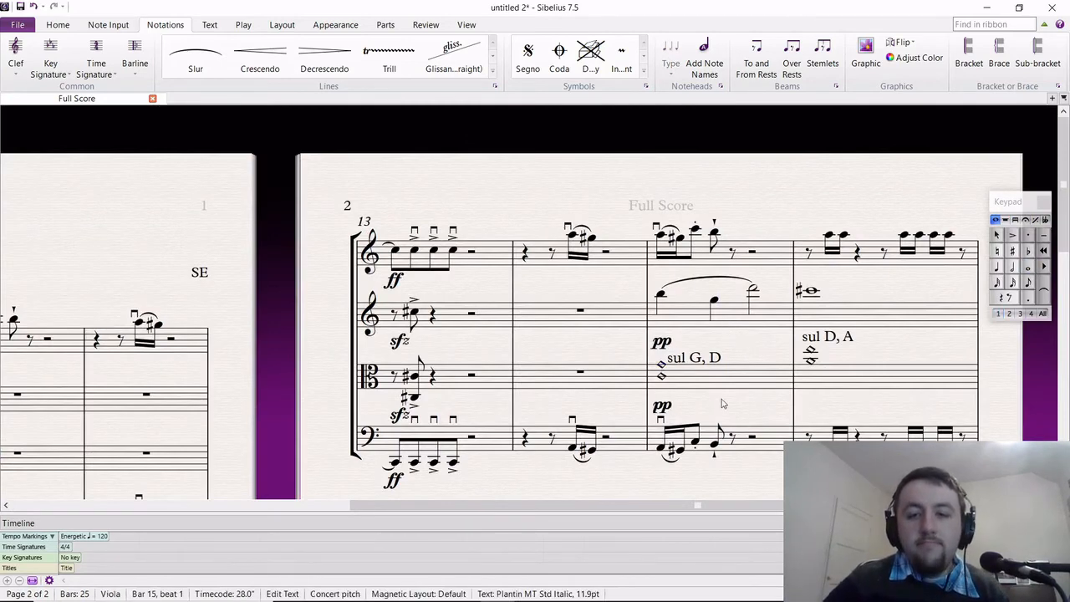
# Transpose the Violin II melody in bars 15 and 16 down an octave.
pyautogui.moveTo(731, 407); pyautogui.dragTo(666, 397)
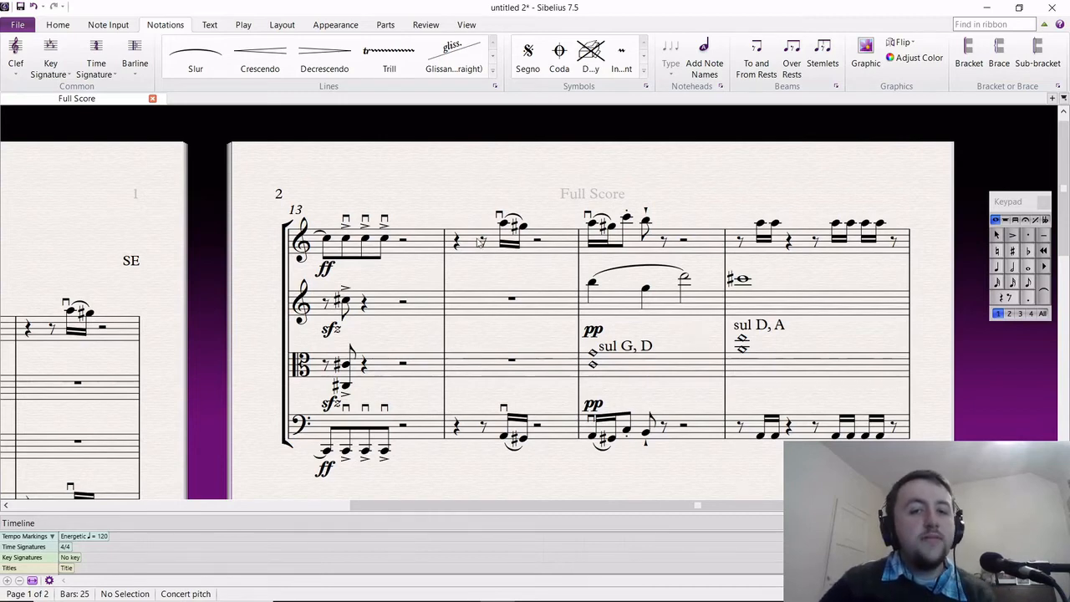
pyautogui.moveTo(474, 203); pyautogui.dragTo(421, 175)
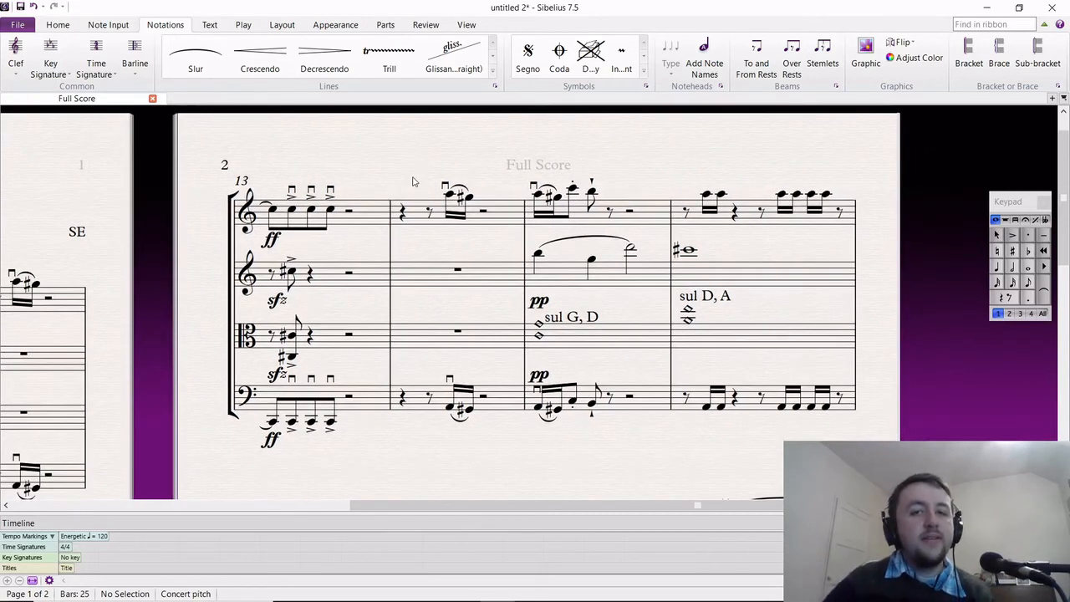
pyautogui.click(553, 266)
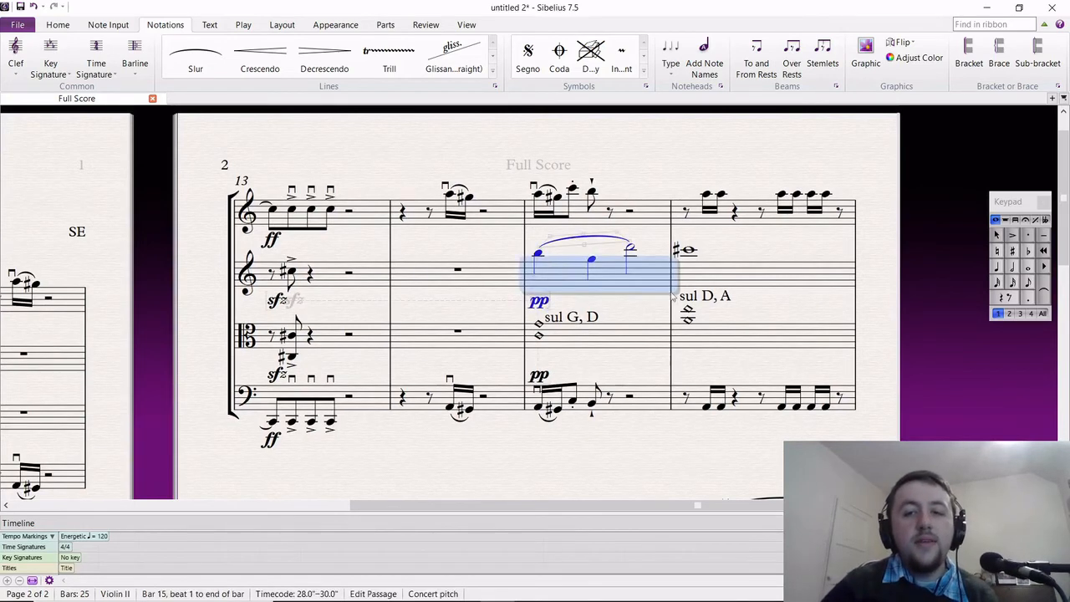
pyautogui.keyDown('shift'); pyautogui.click(744, 284); pyautogui.keyUp('shift')
pyautogui.hotkey('ctrl', 'Down')
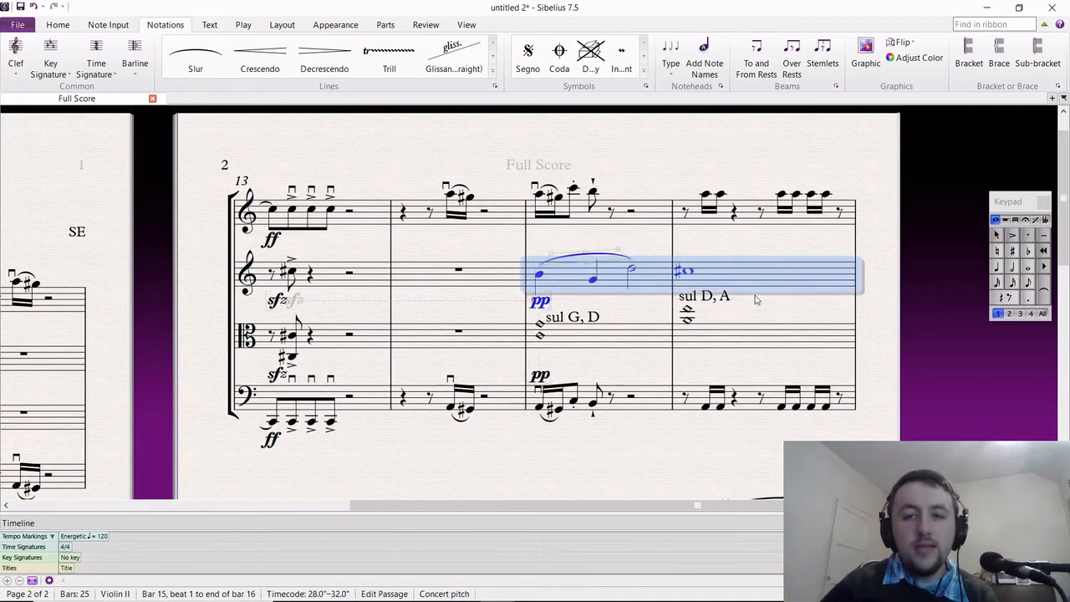
pyautogui.press('Escape')
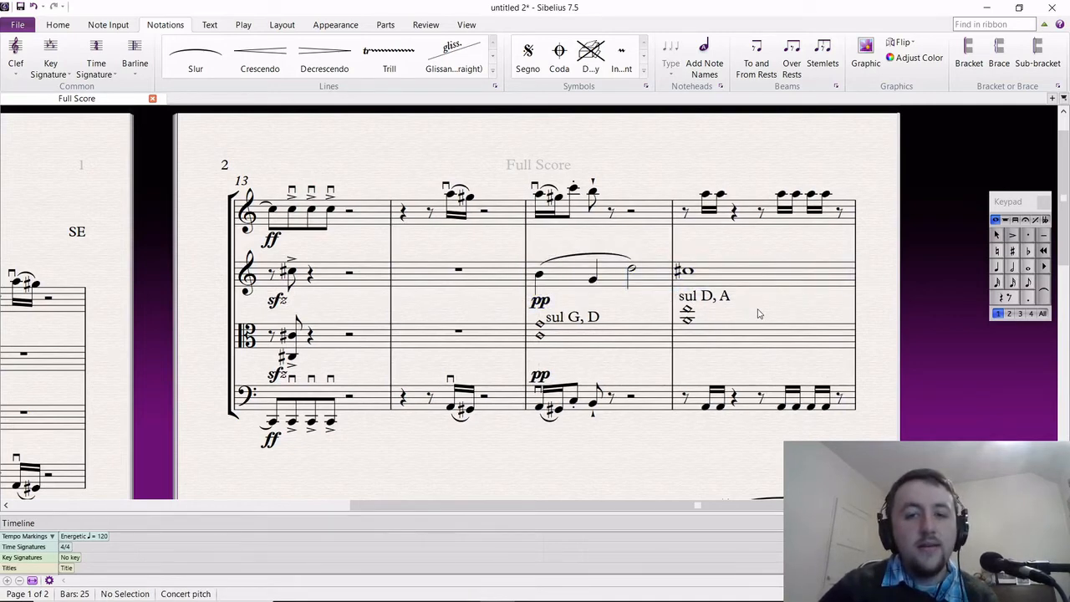
# Assign the upper whole note and its diamond harmonic in the Viola's bar 15 chord to voice 2.
pyautogui.click(563, 339)
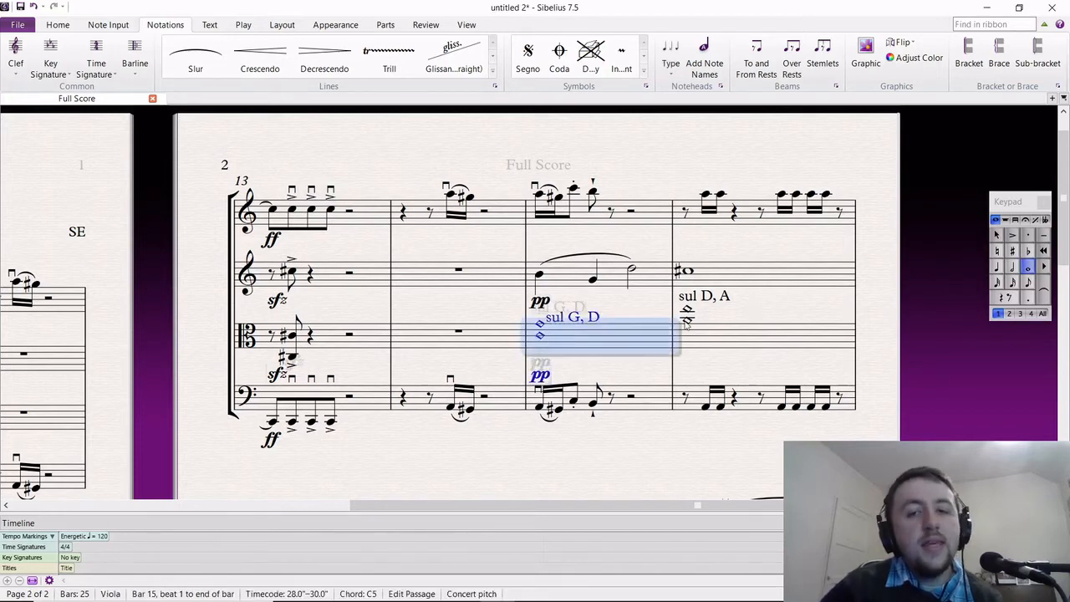
pyautogui.keyDown('shift'); pyautogui.click(708, 335); pyautogui.keyUp('shift')
pyautogui.press('Escape')
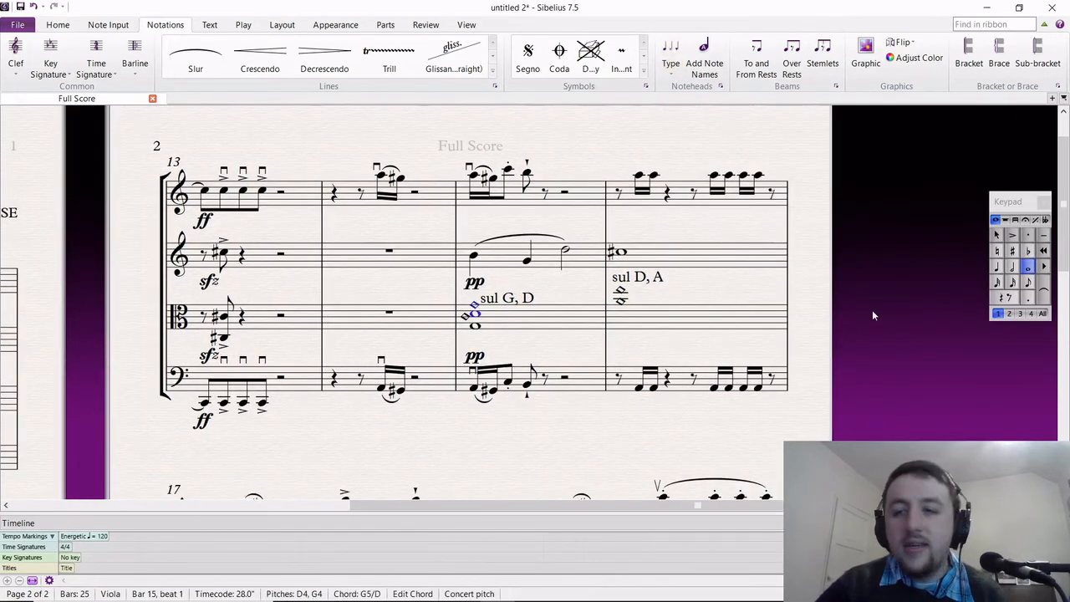
pyautogui.click(1010, 314)
# Delete the "sul G, D" and "sul D, A" text above the Viola in bars 15 and 16.
pyautogui.click(502, 288)
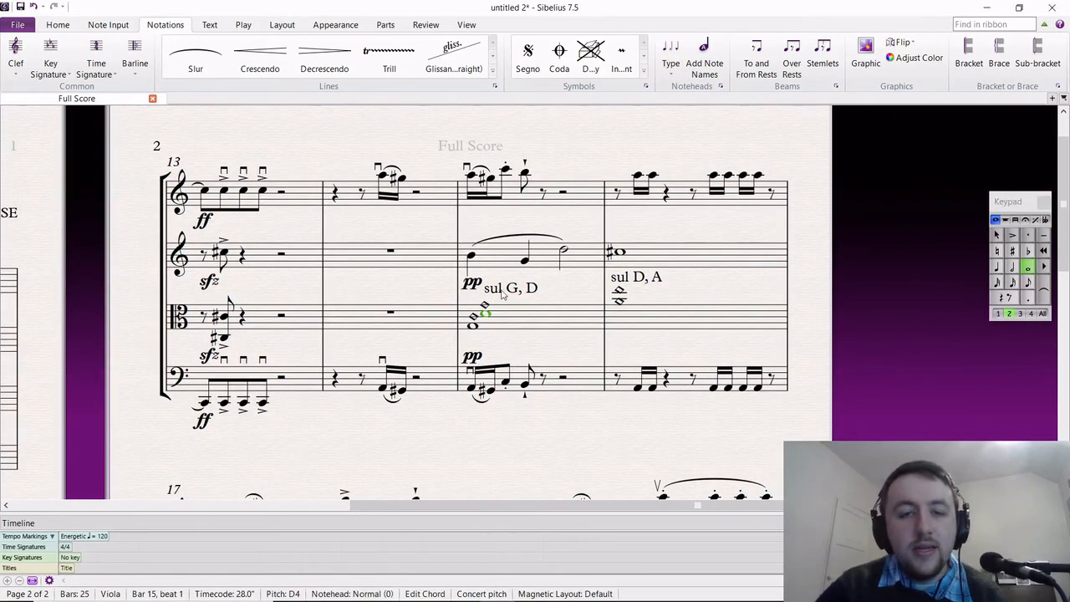
pyautogui.press('Delete')
pyautogui.click(659, 281)
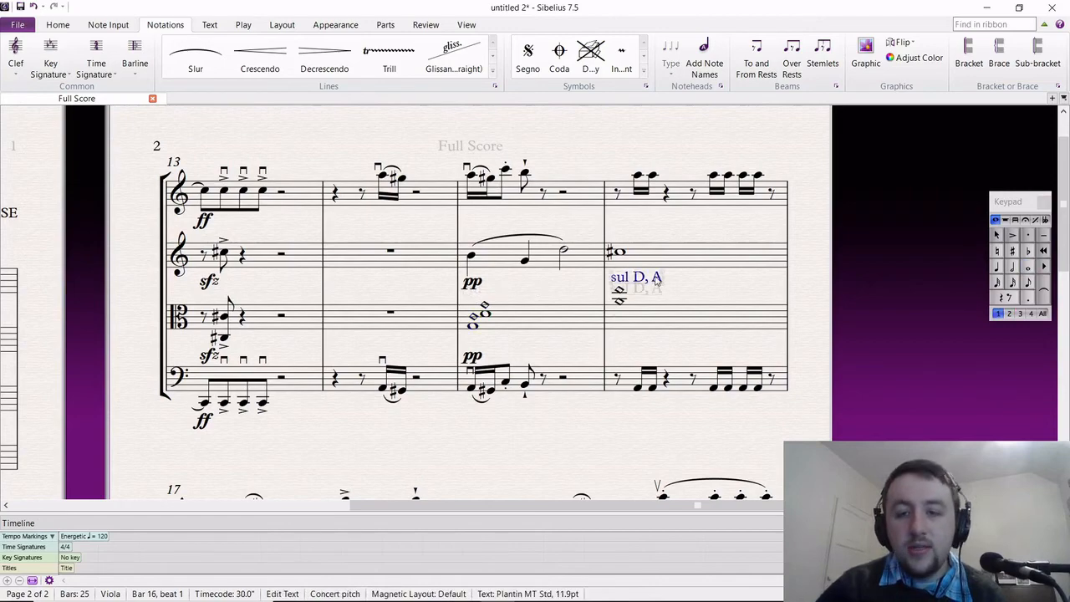
pyautogui.press('Delete')
# Play back the passage with the Viola harmonics in bars 15 and 16.
pyautogui.press('space')
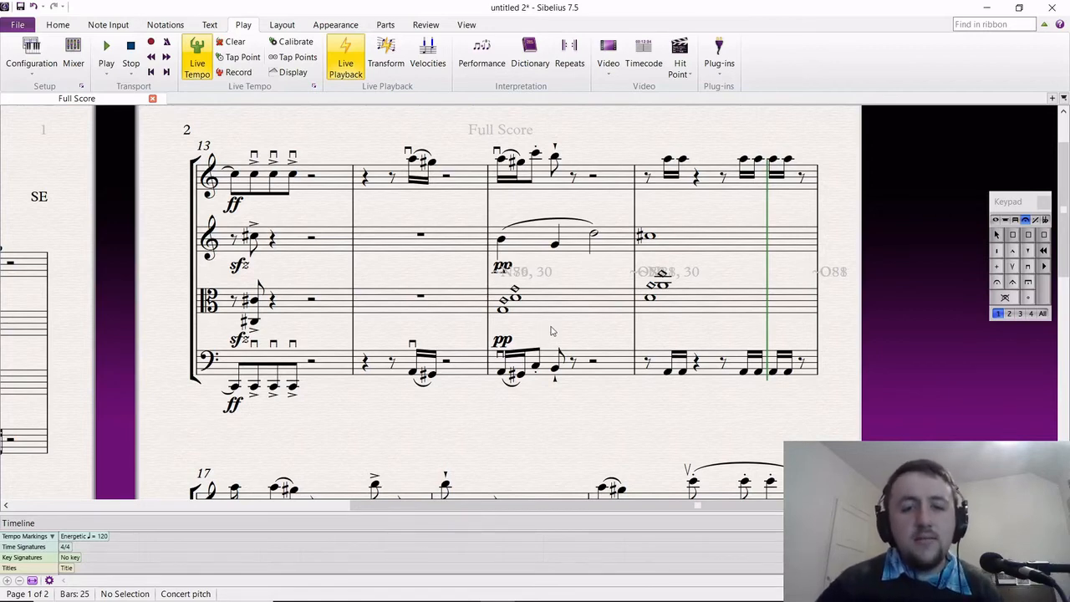
pyautogui.moveTo(550, 332); pyautogui.dragTo(523, 329)
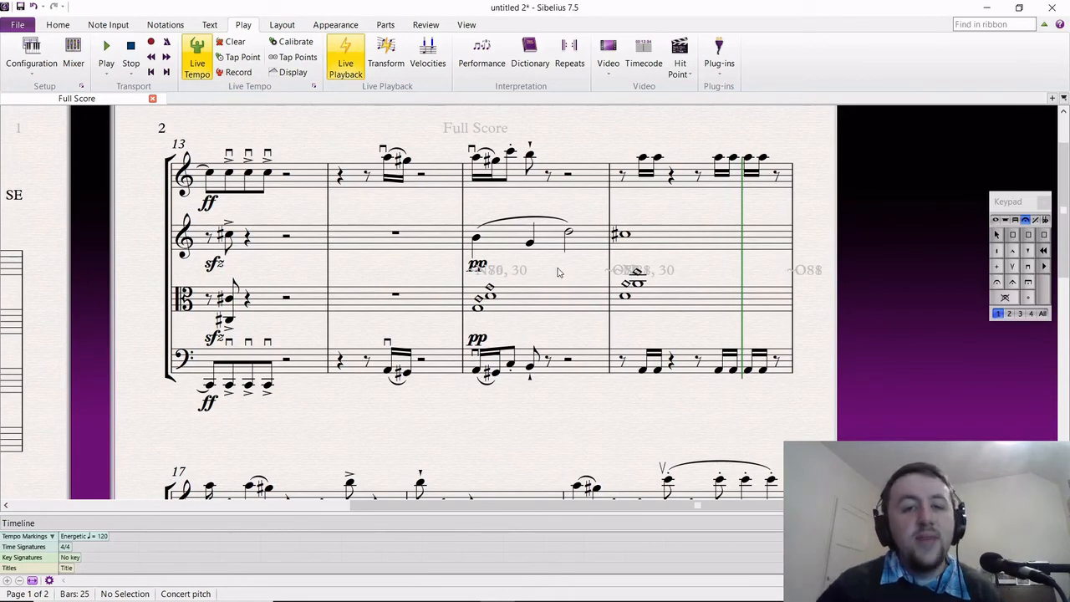
pyautogui.moveTo(390, 209); pyautogui.dragTo(342, 218)
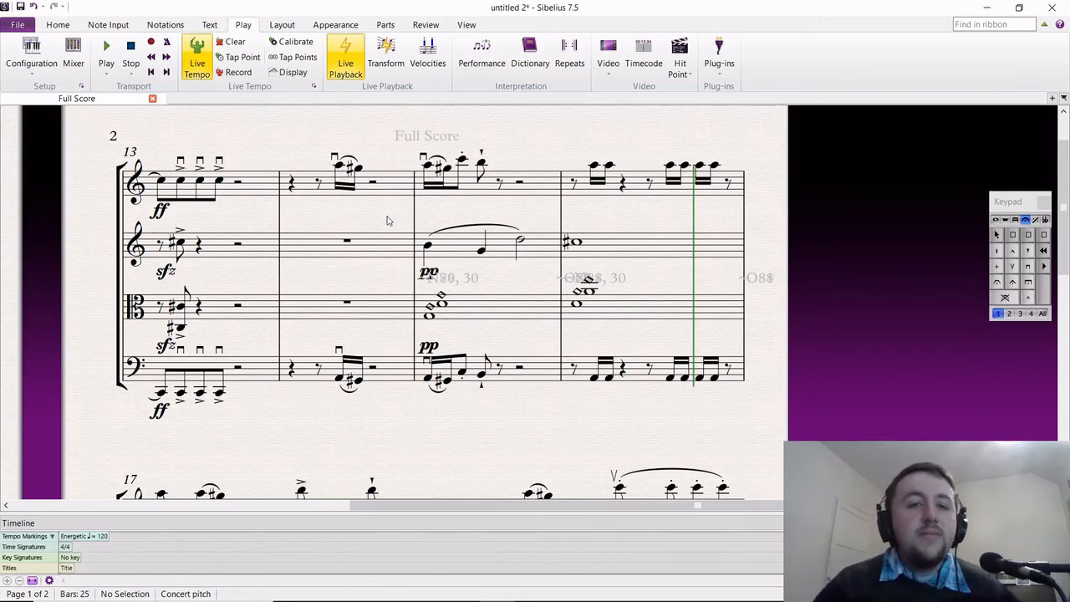
# Review the Violin I motif and the Viola harmonics in bars 14 to 16, and compare them with bars 1 to 12.
pyautogui.click(397, 188)
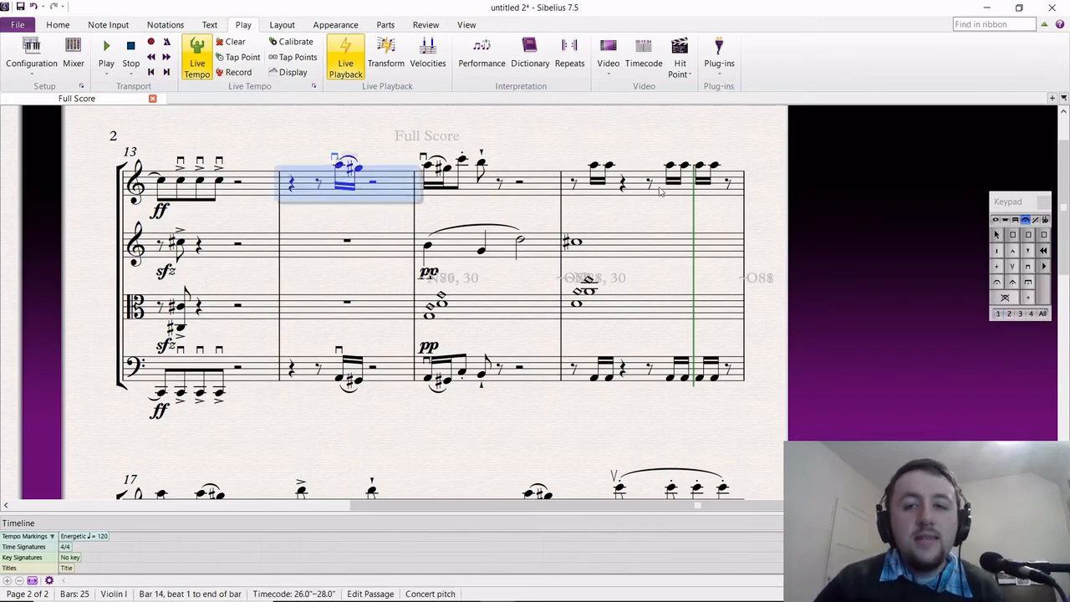
pyautogui.keyDown('shift'); pyautogui.click(661, 192); pyautogui.keyUp('shift')
pyautogui.click(500, 314)
pyautogui.keyDown('shift'); pyautogui.click(623, 315); pyautogui.keyUp('shift')
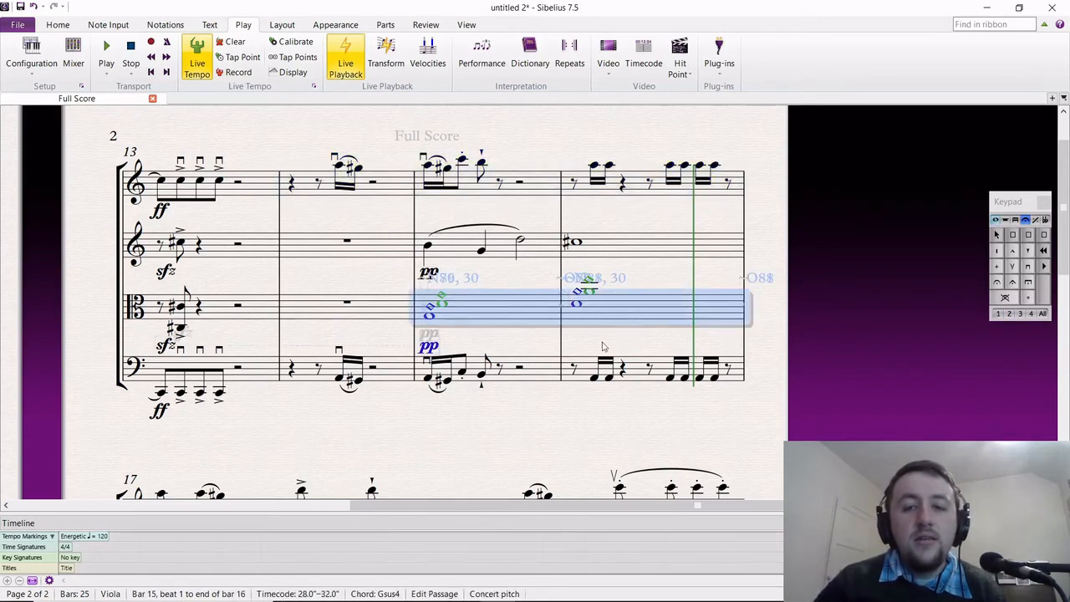
pyautogui.click(528, 418)
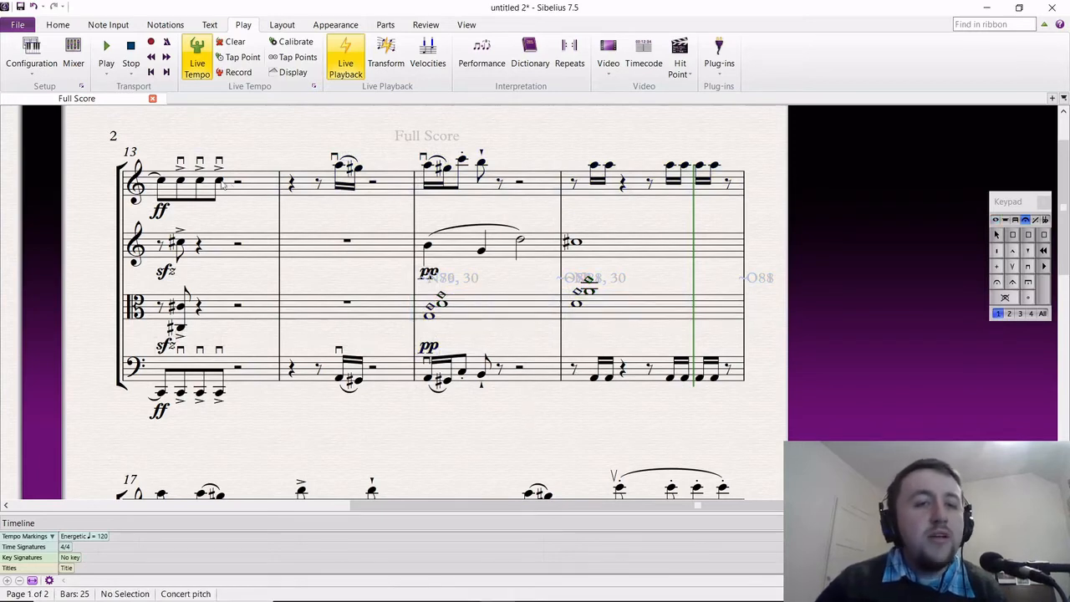
pyautogui.press('Home')
pyautogui.press('pagedown')
pyautogui.press('pagedown')
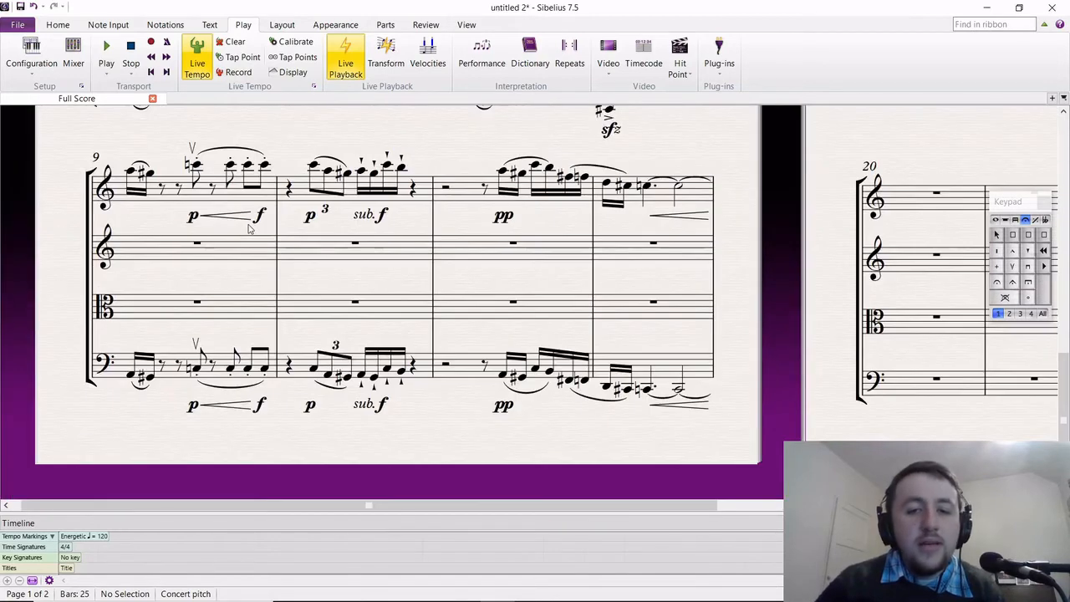
pyautogui.press('pageup')
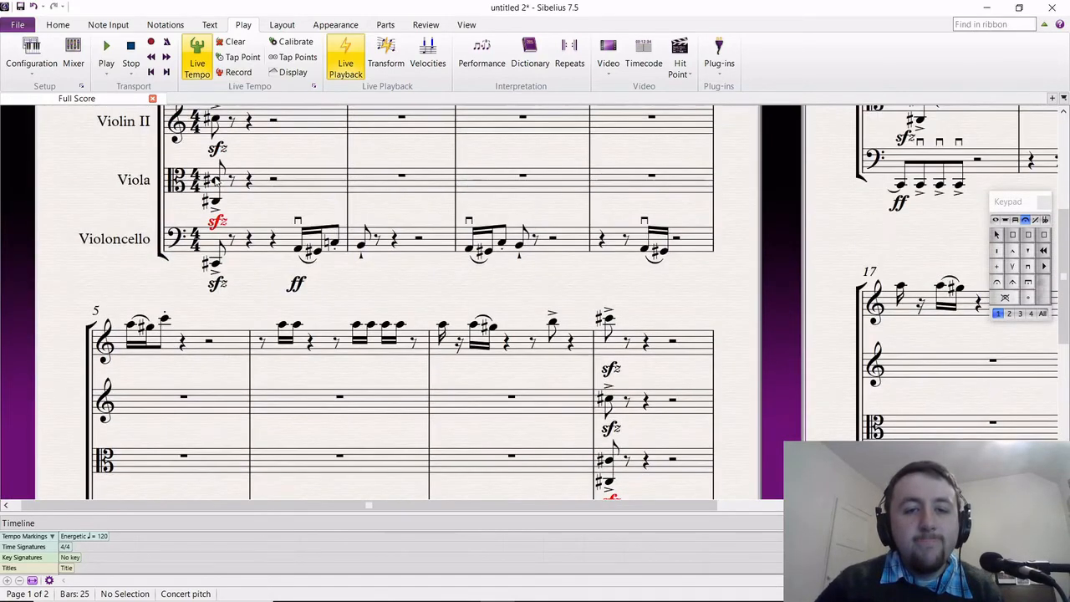
# Play back the score from Violin I's sixteenth-note run in bar 11 through to bar 18.
pyautogui.press('pagedown')
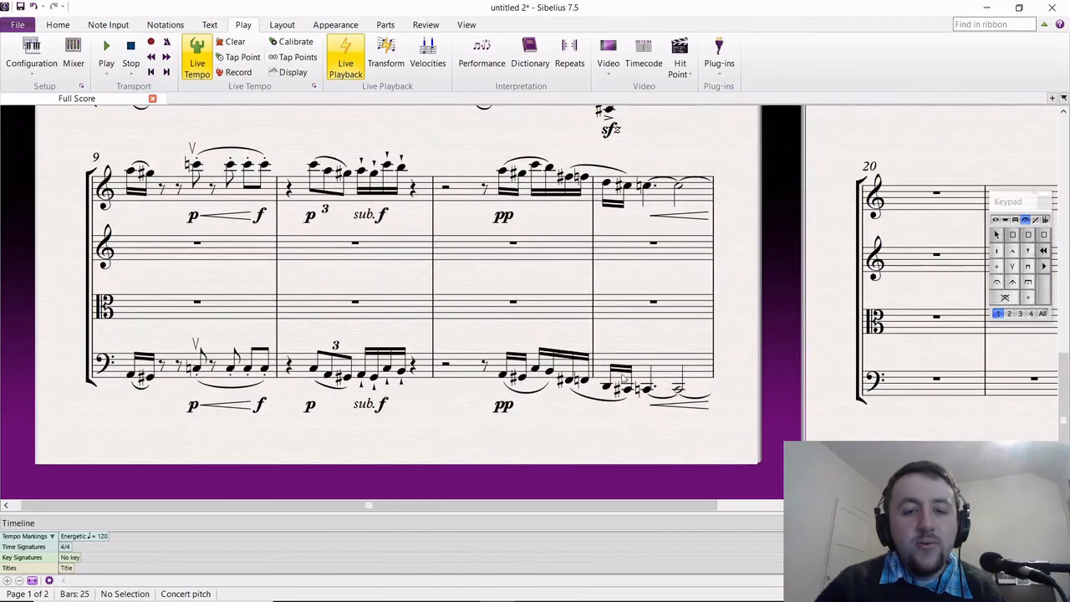
pyautogui.click(502, 171)
pyautogui.press('space')
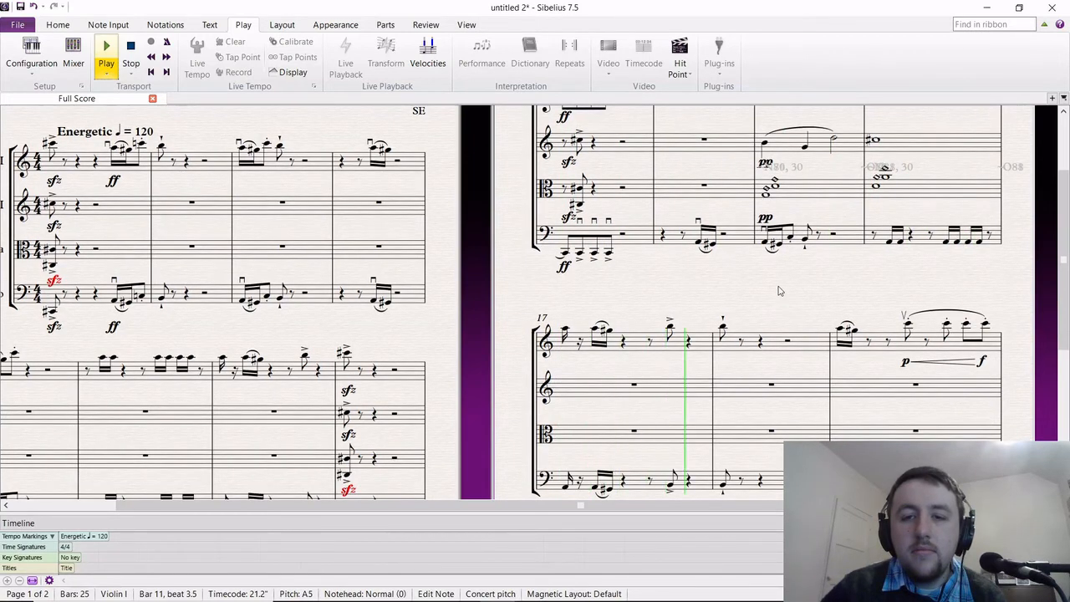
pyautogui.press('space')
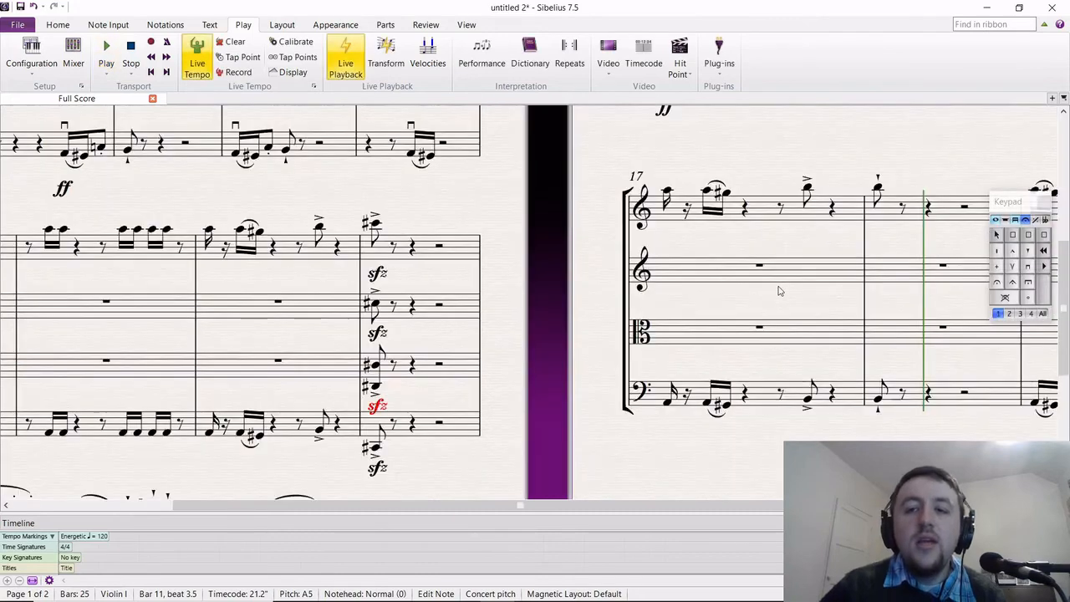
# Examine Violin II's slurred pp melody in bar 15 and the Violoncello's rhythm in bar 16.
pyautogui.hscroll(3, 780, 291)
pyautogui.scroll(1, 781, 291)
pyautogui.scroll(5, 780, 291)
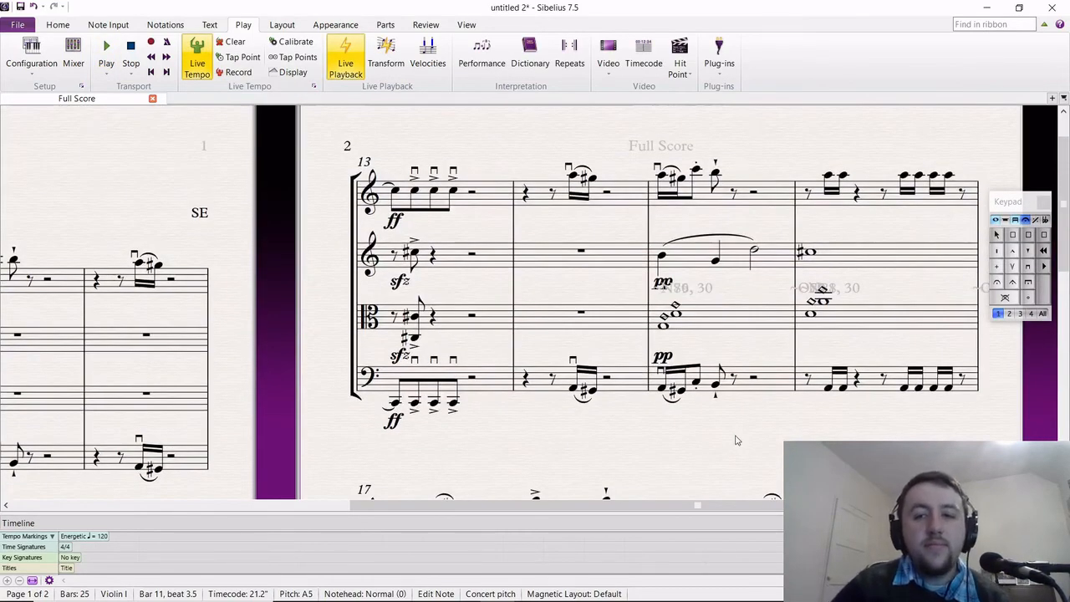
pyautogui.moveTo(737, 441); pyautogui.dragTo(666, 423)
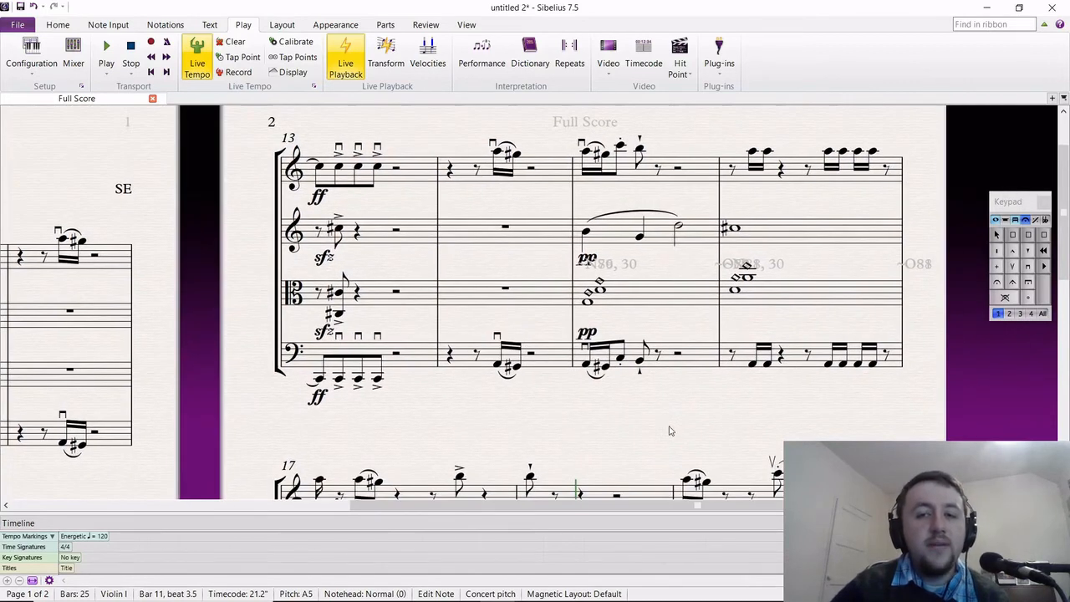
pyautogui.click(614, 238)
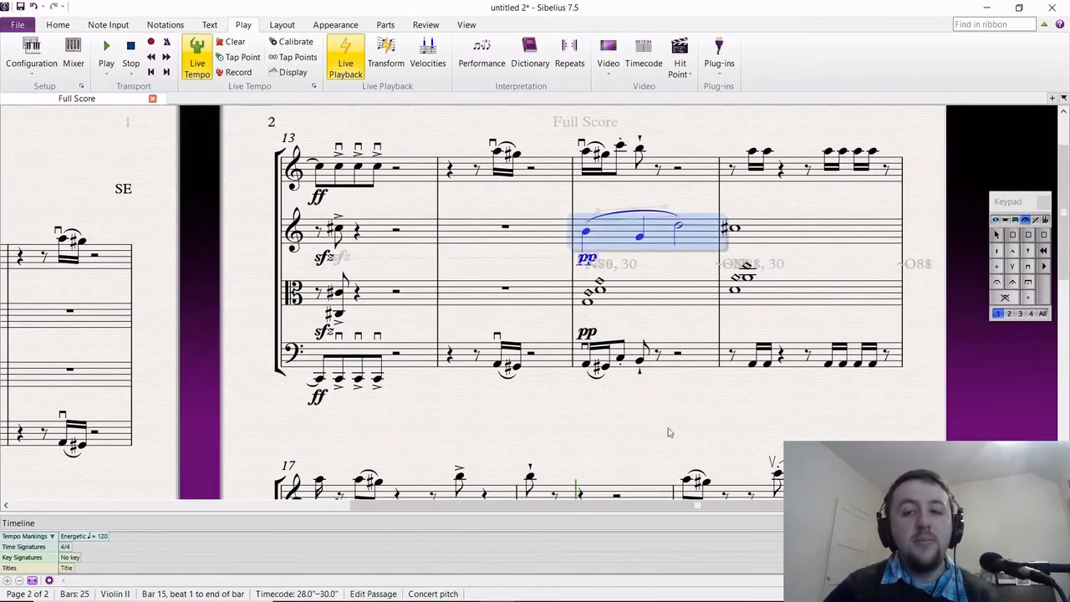
pyautogui.press('Escape')
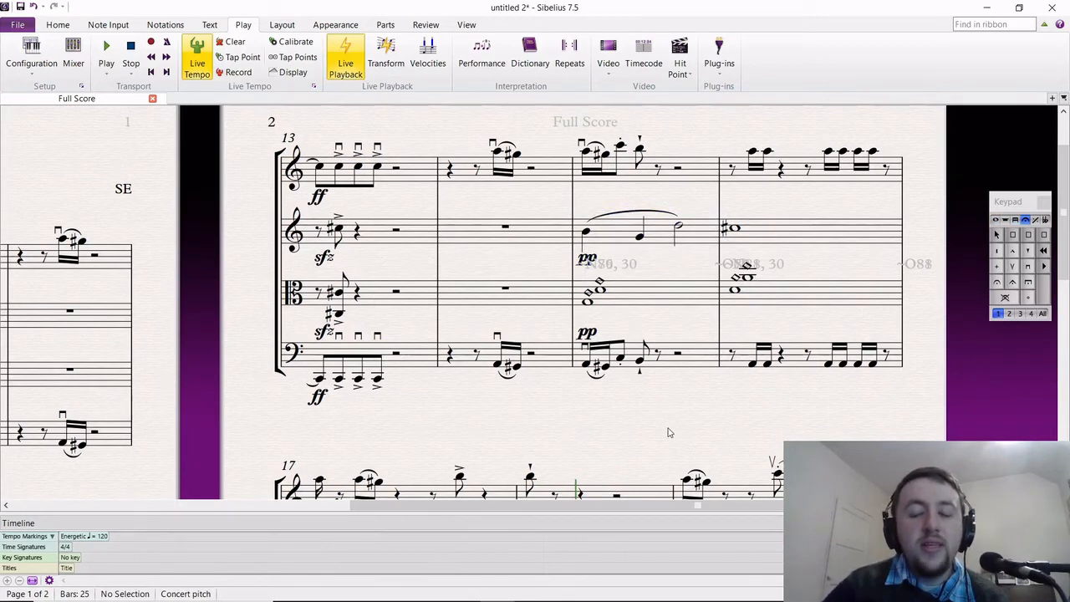
pyautogui.click(749, 355)
pyautogui.scroll(-3, 746, 194)
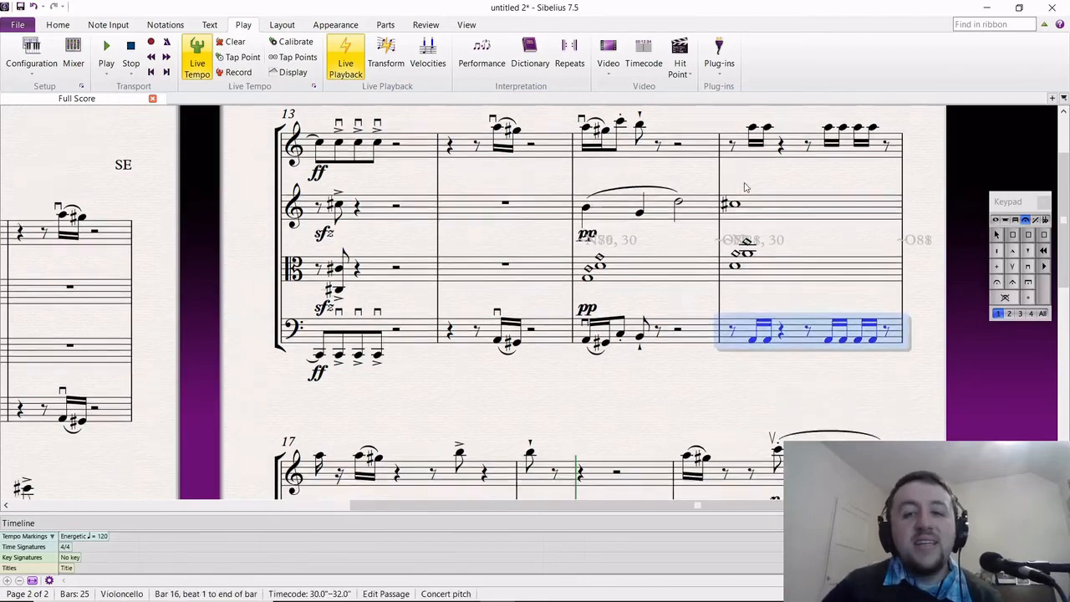
pyautogui.press('Escape')
pyautogui.scroll(3, 620, 308)
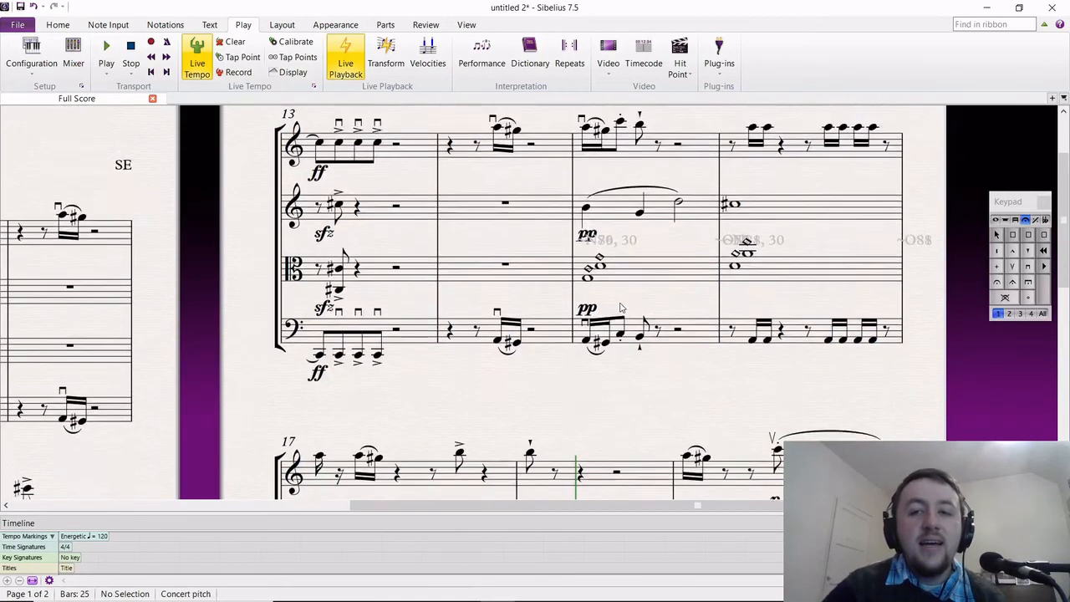
# Compare the outer parts' motif in bars 17 to 19 with the opening material in bars 1 to 12.
pyautogui.scroll(-3, 677, 281)
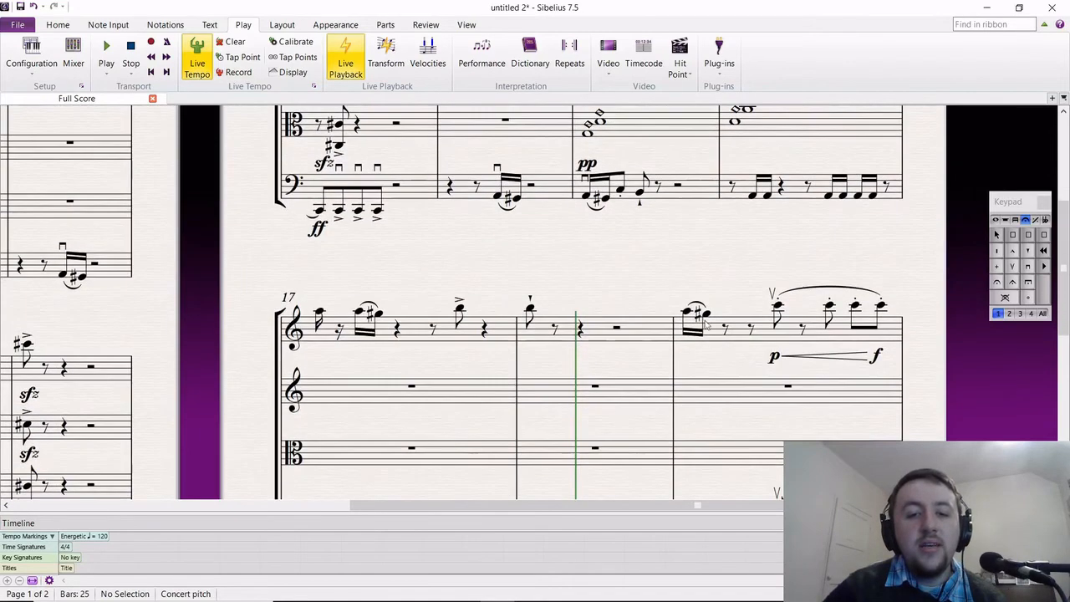
pyautogui.hscroll(-2, 681, 287)
pyautogui.scroll(-1, 682, 287)
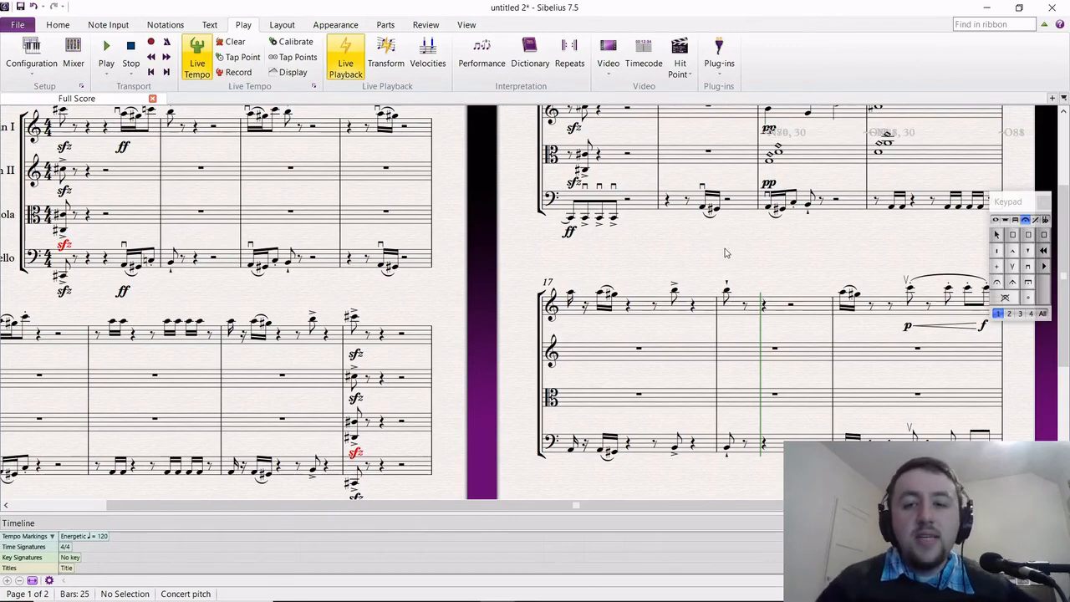
pyautogui.moveTo(725, 250); pyautogui.dragTo(606, 326)
pyautogui.hscroll(-3, 299, 434)
pyautogui.scroll(-3, 299, 434)
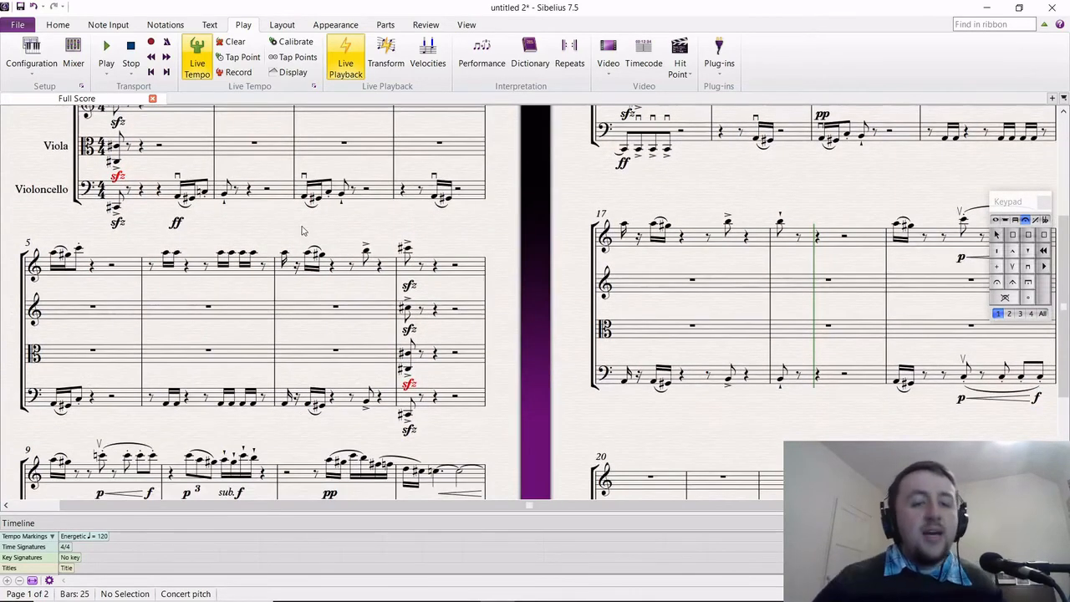
pyautogui.hscroll(1, 871, 333)
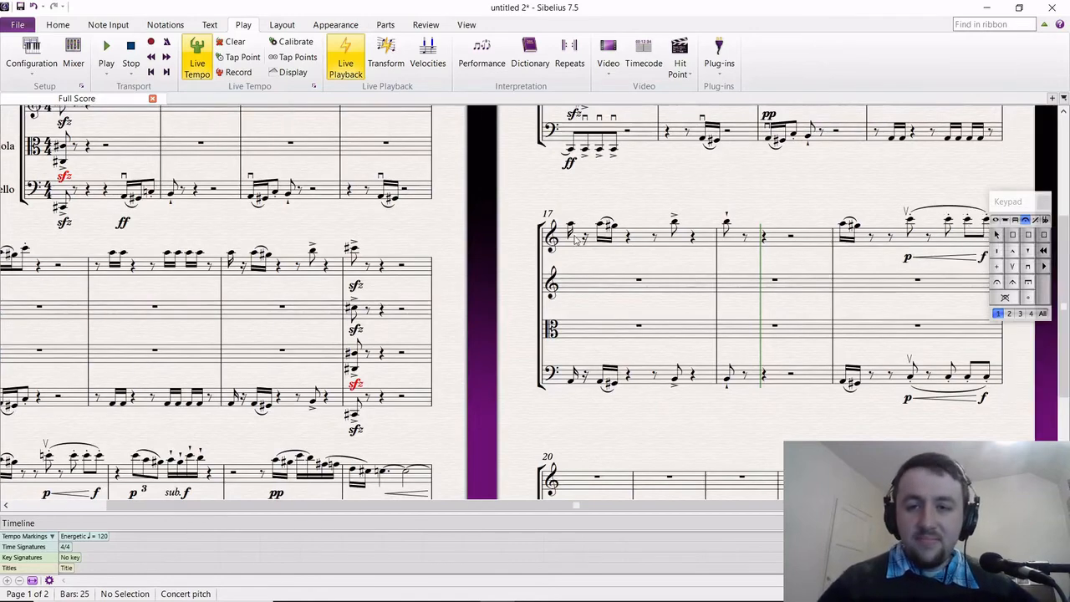
pyautogui.scroll(5, 870, 333)
# Compare the Violin I and Violoncello rhythm in bar 16 with the same figure in bar 6.
pyautogui.click(927, 219)
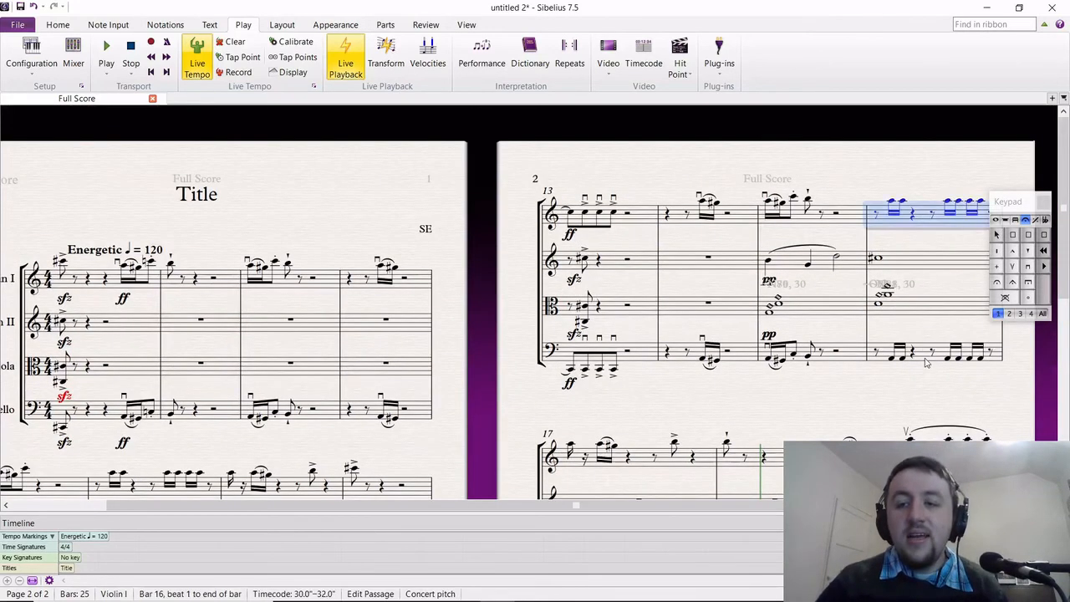
pyautogui.keyDown('shift'); pyautogui.click(926, 362); pyautogui.keyUp('shift')
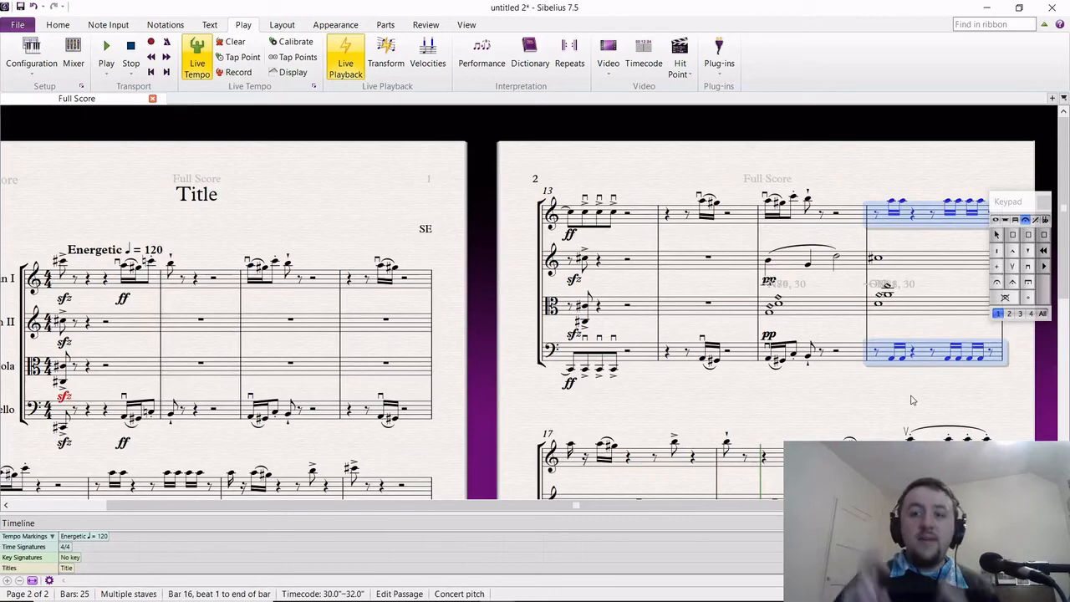
pyautogui.press('Escape')
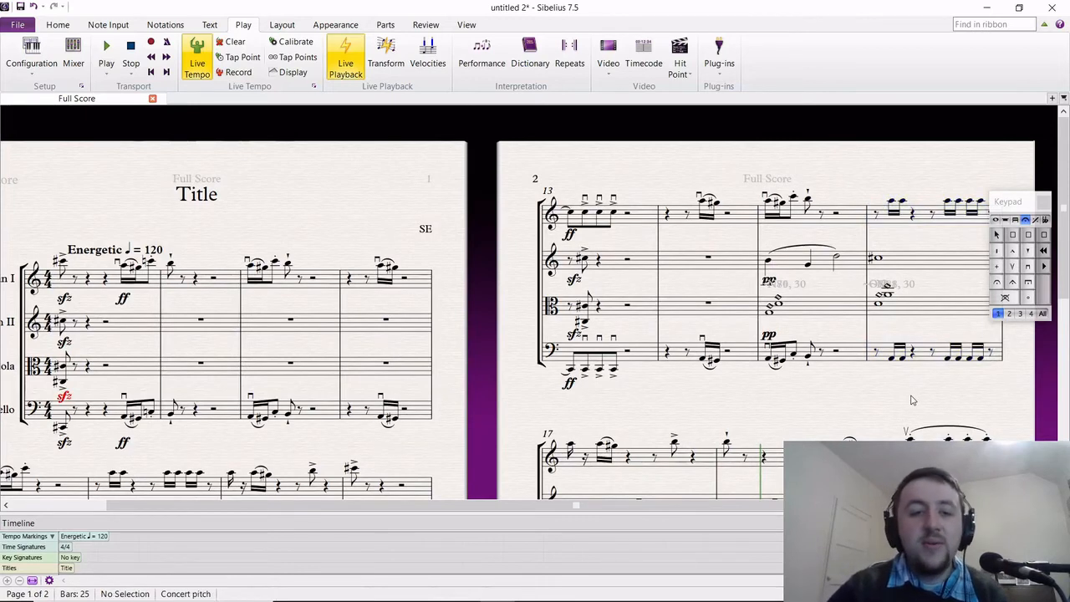
pyautogui.moveTo(911, 402); pyautogui.dragTo(808, 406)
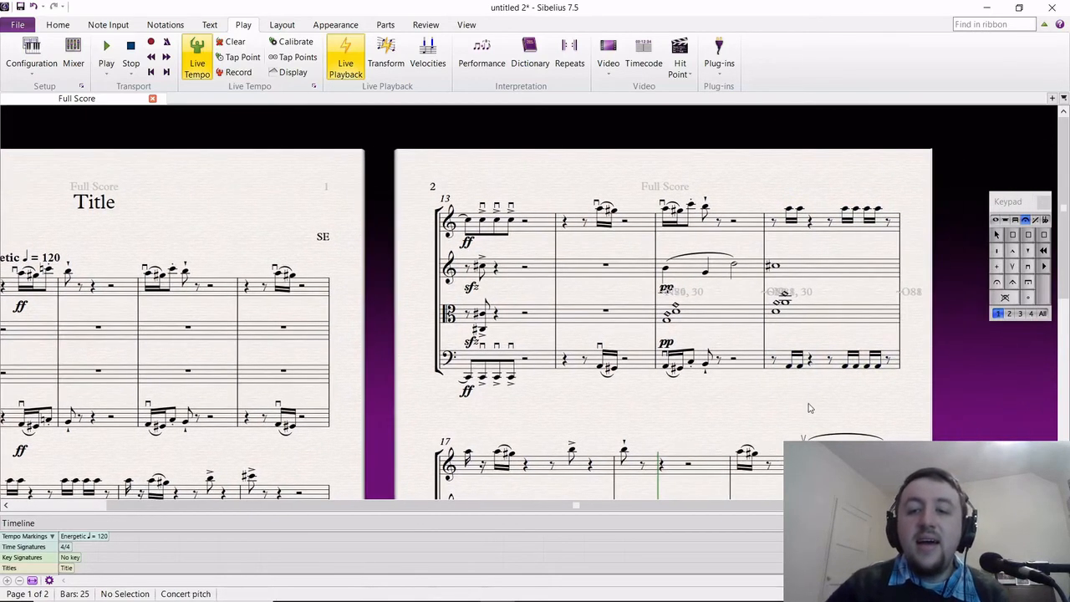
pyautogui.click(45, 489)
pyautogui.moveTo(83, 459); pyautogui.dragTo(138, 407)
pyautogui.press('Escape')
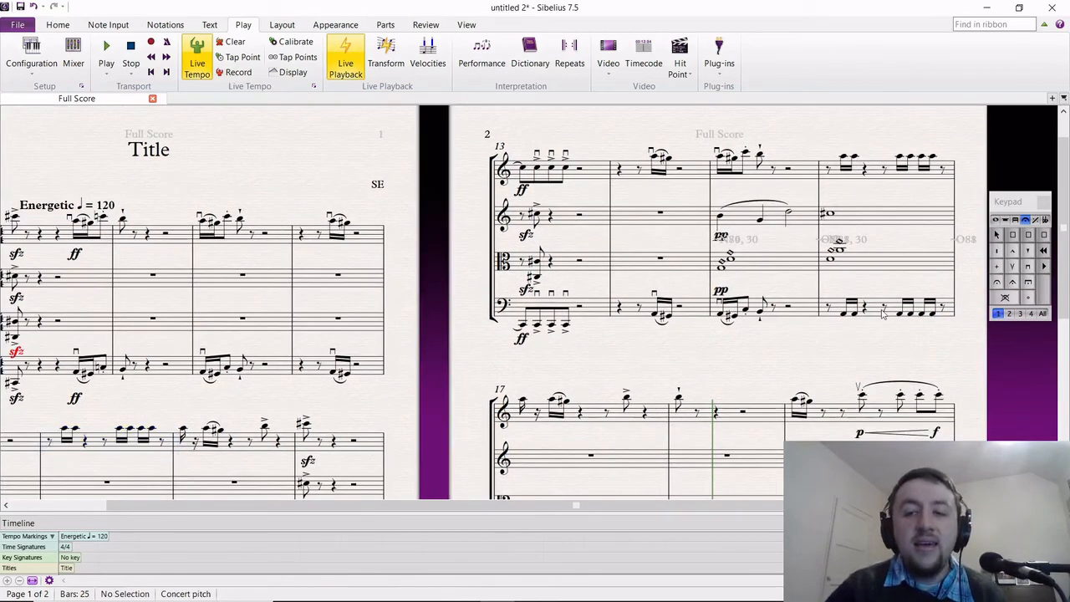
# Examine how bar 16's sustained Violin II and Viola contrast with Violin I and Violoncello, and check Violin I's staccatissimo note in bar 15.
pyautogui.click(867, 266)
pyautogui.keyDown('shift'); pyautogui.click(867, 218); pyautogui.keyUp('shift')
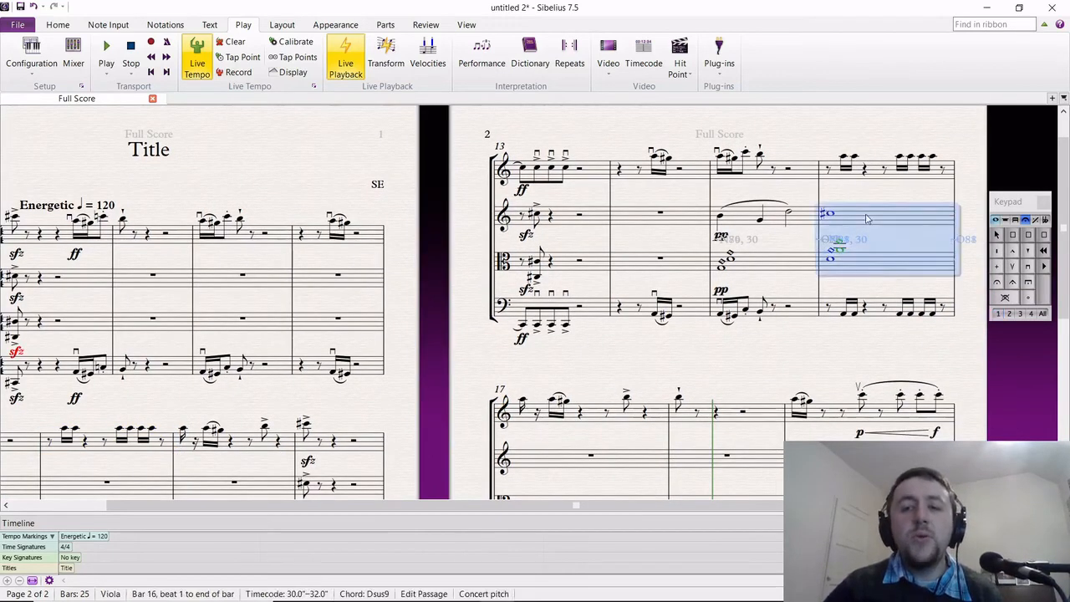
pyautogui.click(849, 323)
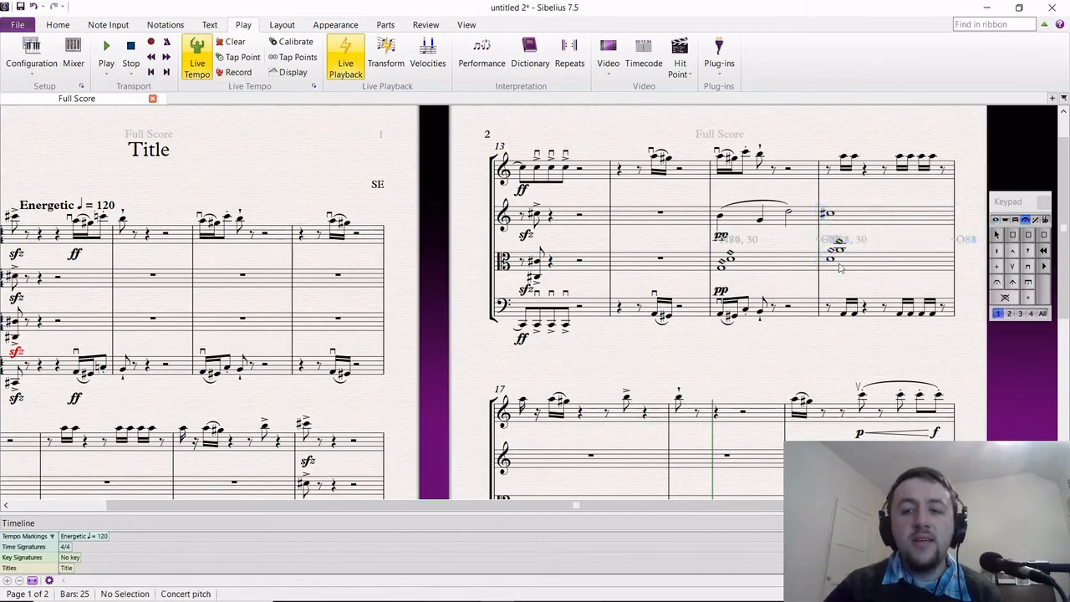
pyautogui.click(855, 254)
pyautogui.keyDown('shift'); pyautogui.click(857, 222); pyautogui.keyUp('shift')
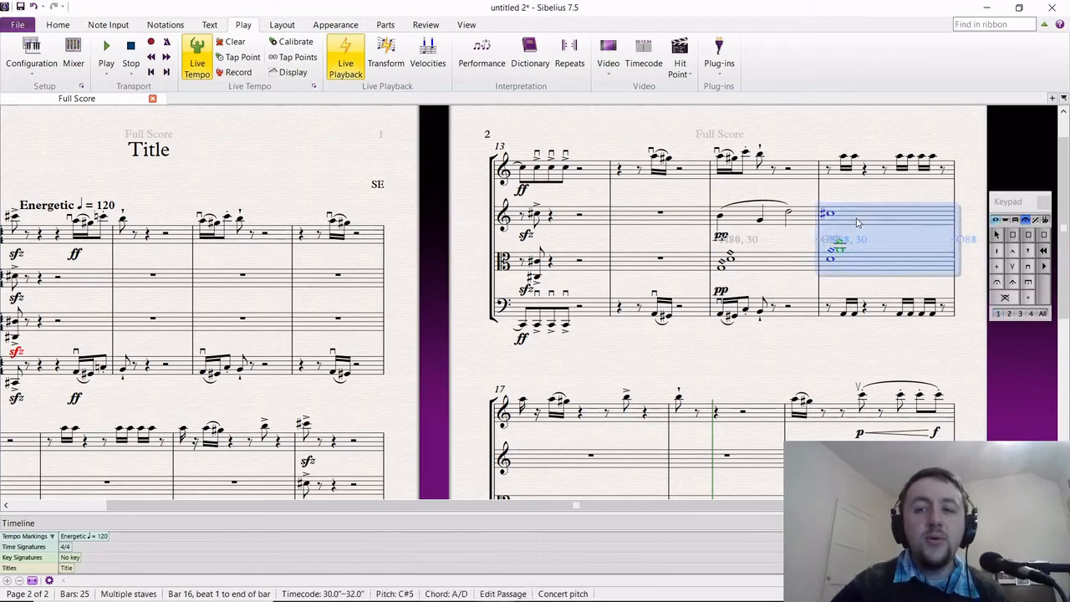
pyautogui.click(880, 309)
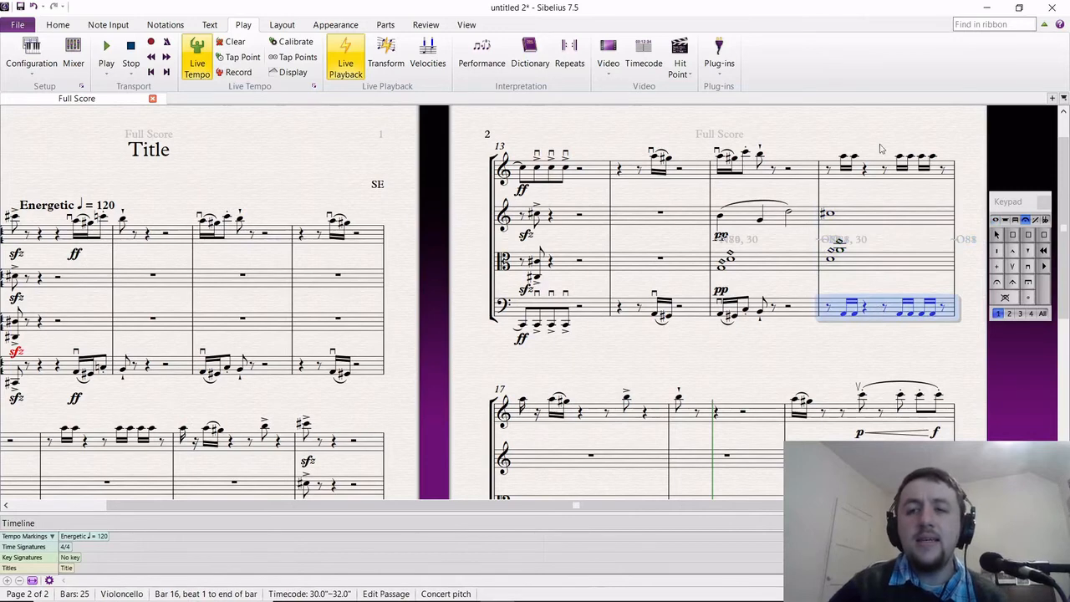
pyautogui.keyDown('ctrl'); pyautogui.click(876, 177); pyautogui.keyUp('ctrl')
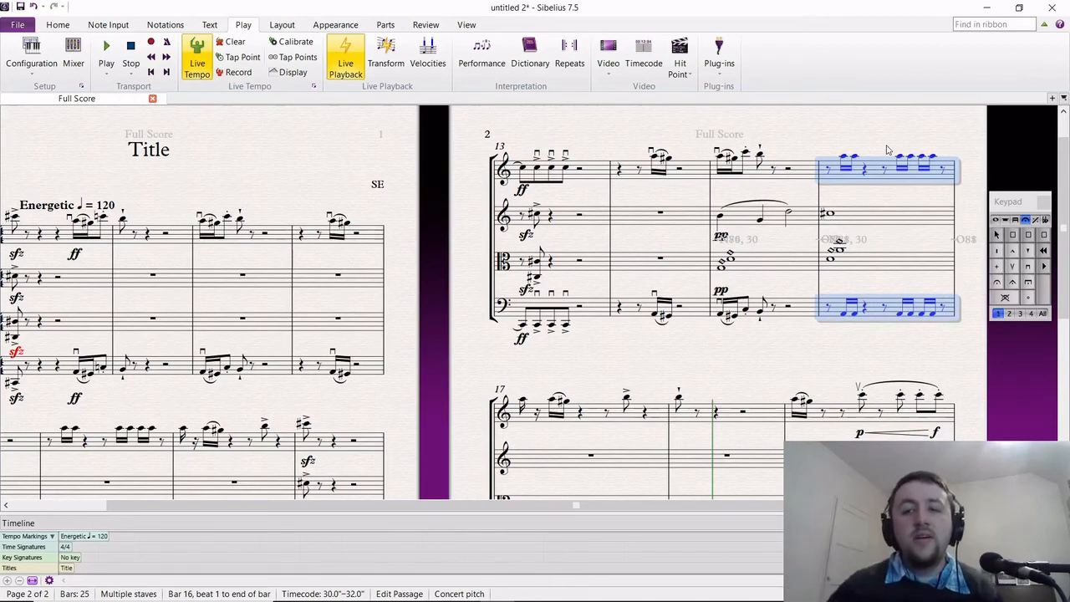
pyautogui.click(874, 141)
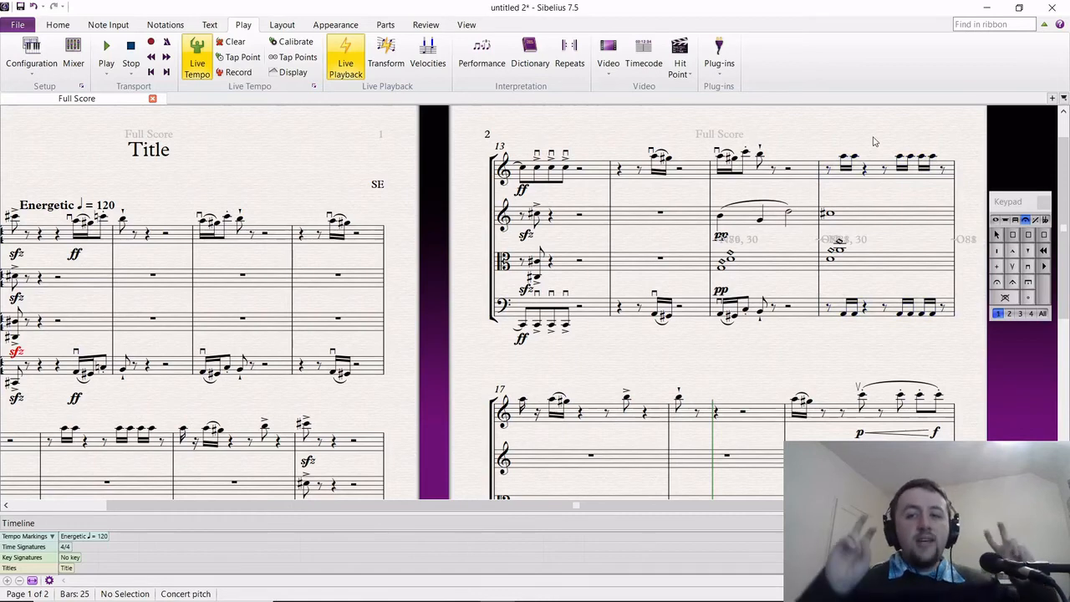
pyautogui.moveTo(864, 141); pyautogui.dragTo(828, 139)
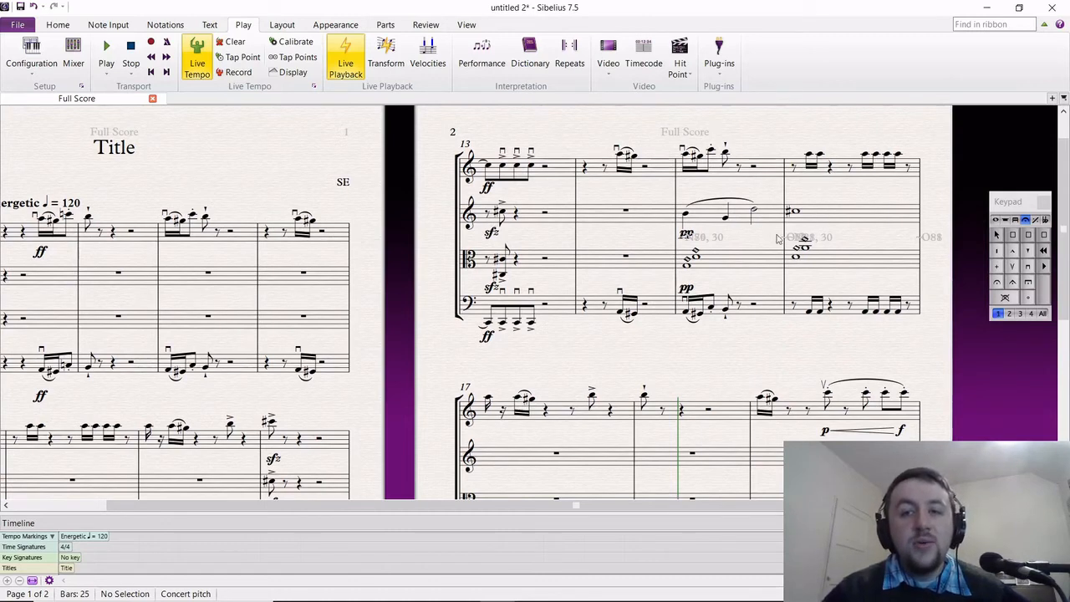
pyautogui.click(726, 153)
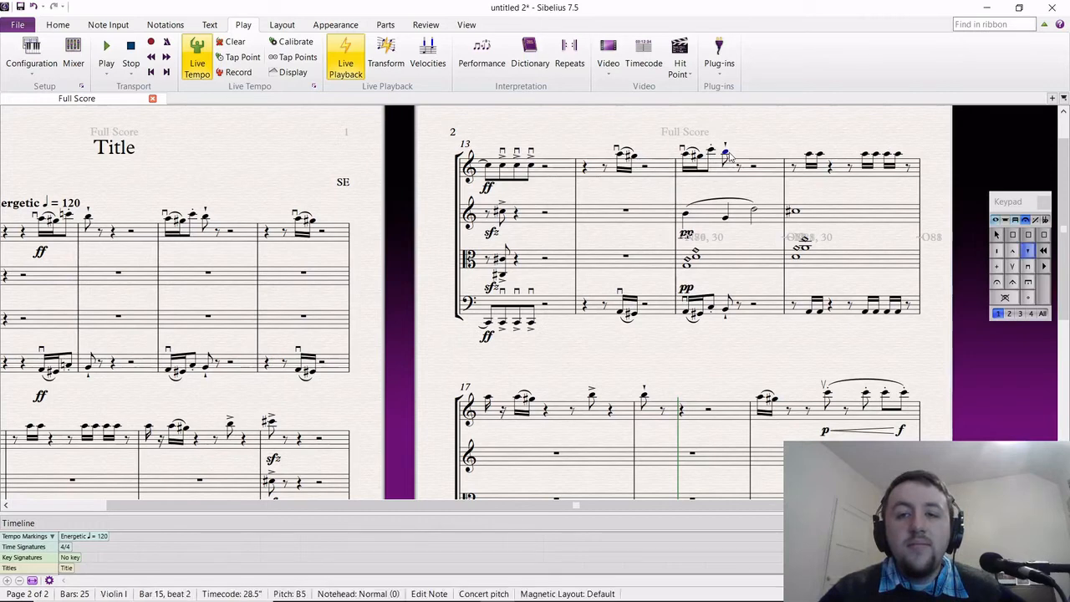
pyautogui.press('Escape')
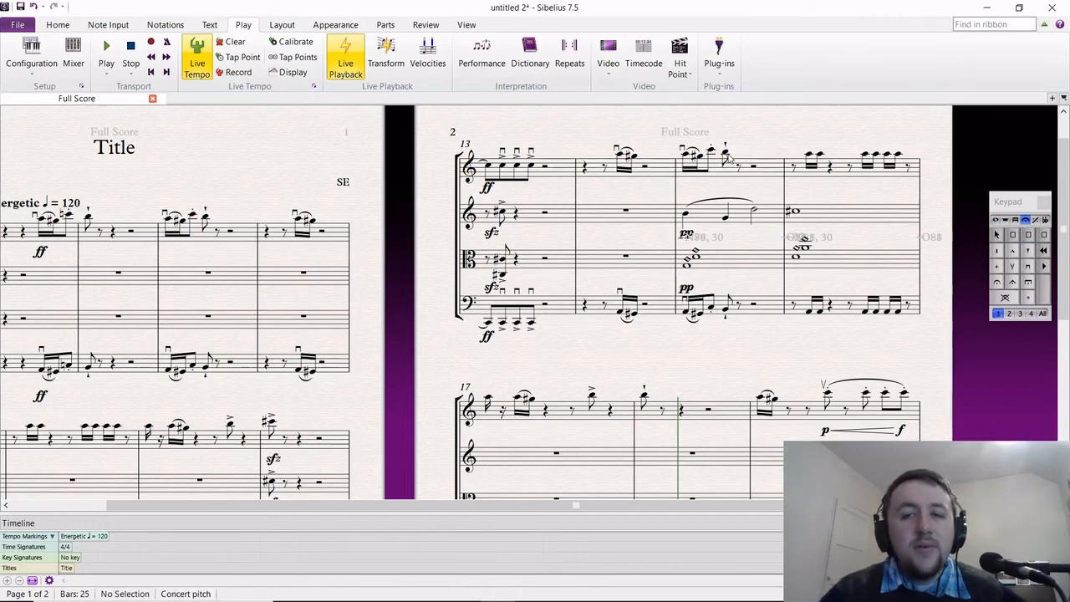
# Play back the score from bar 15, starting at the Violin II melody and Viola harmonics.
pyautogui.moveTo(758, 142); pyautogui.dragTo(731, 127)
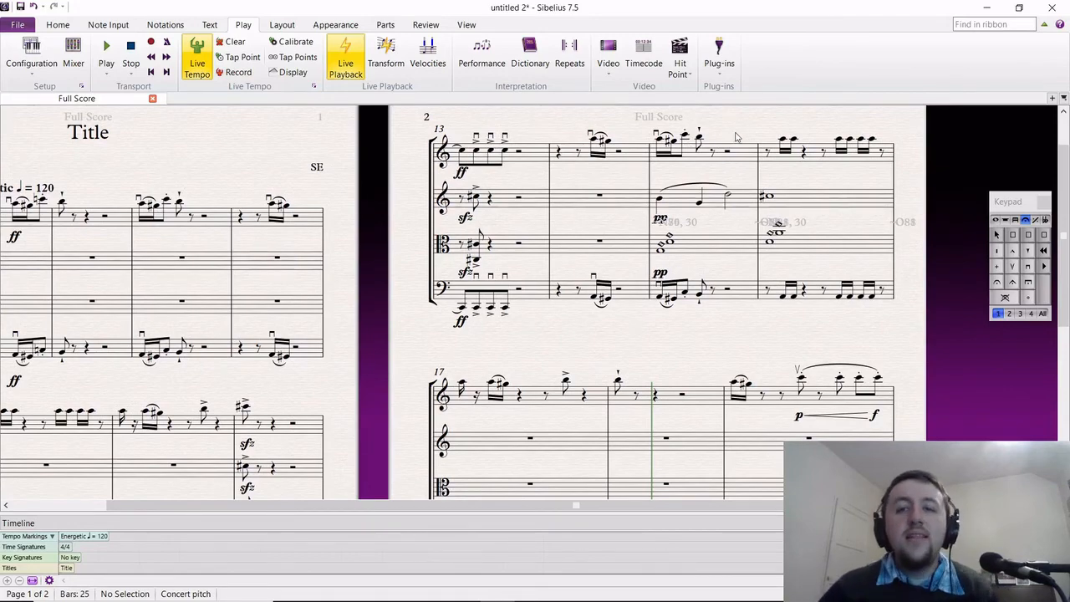
pyautogui.moveTo(738, 138); pyautogui.dragTo(698, 131)
pyautogui.moveTo(649, 325); pyautogui.dragTo(613, 318)
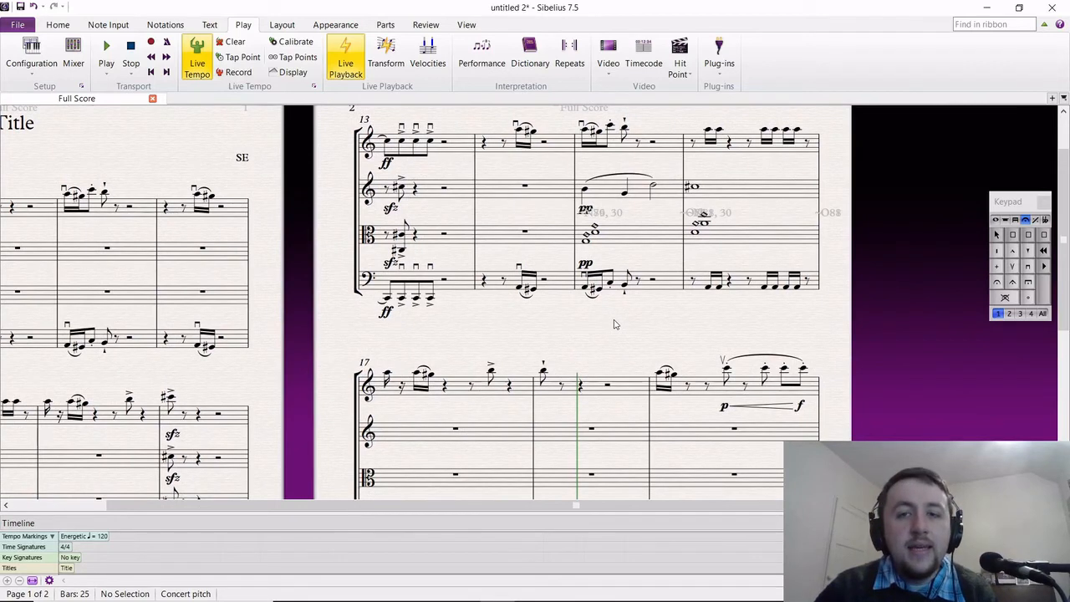
pyautogui.click(613, 199)
pyautogui.keyDown('shift'); pyautogui.click(630, 237); pyautogui.keyUp('shift')
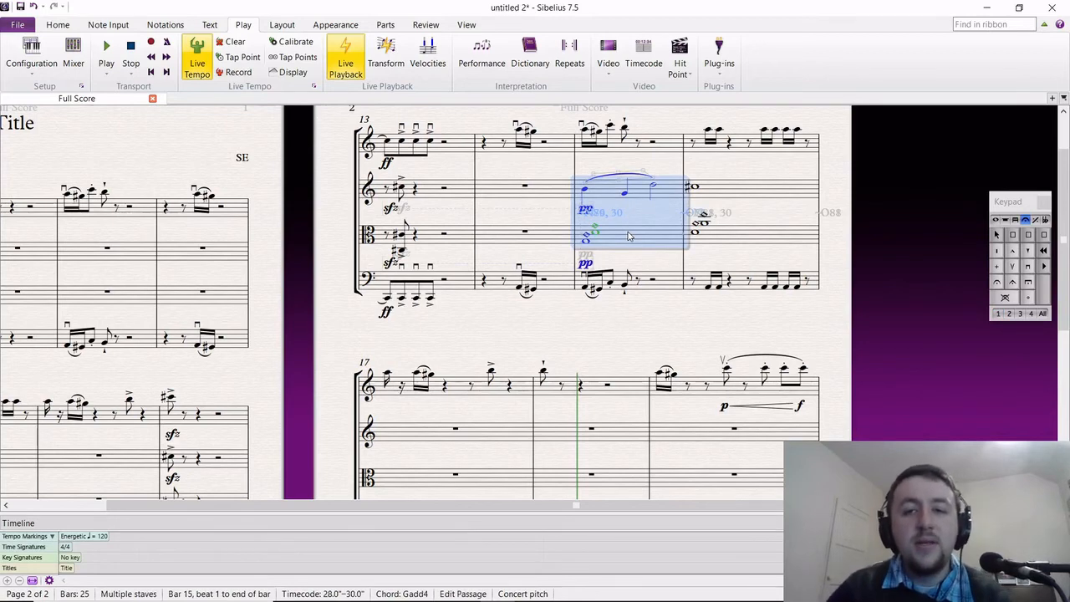
pyautogui.press('space')
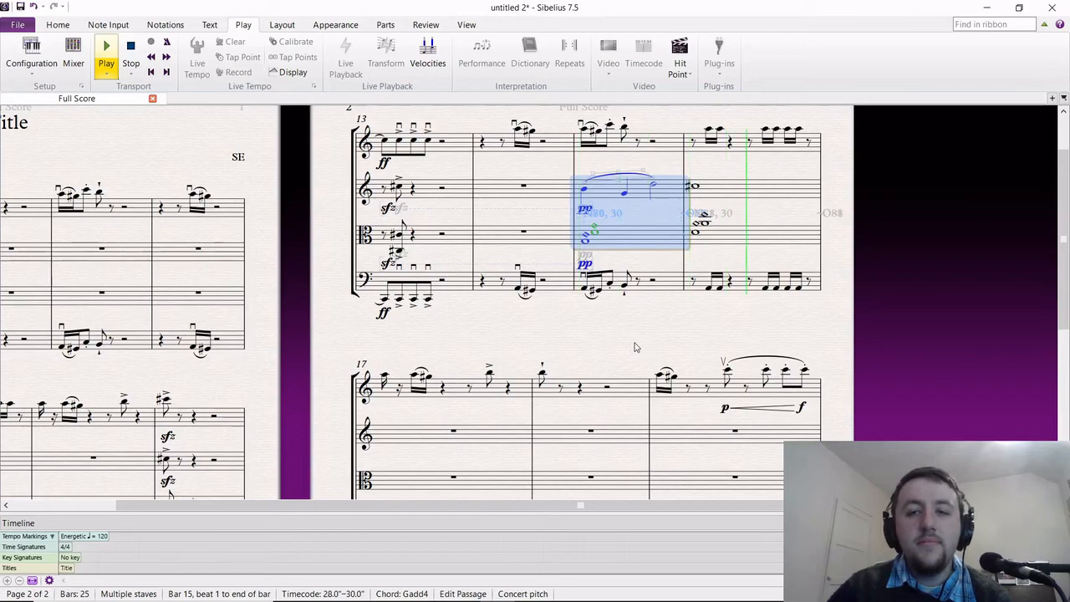
pyautogui.press('space')
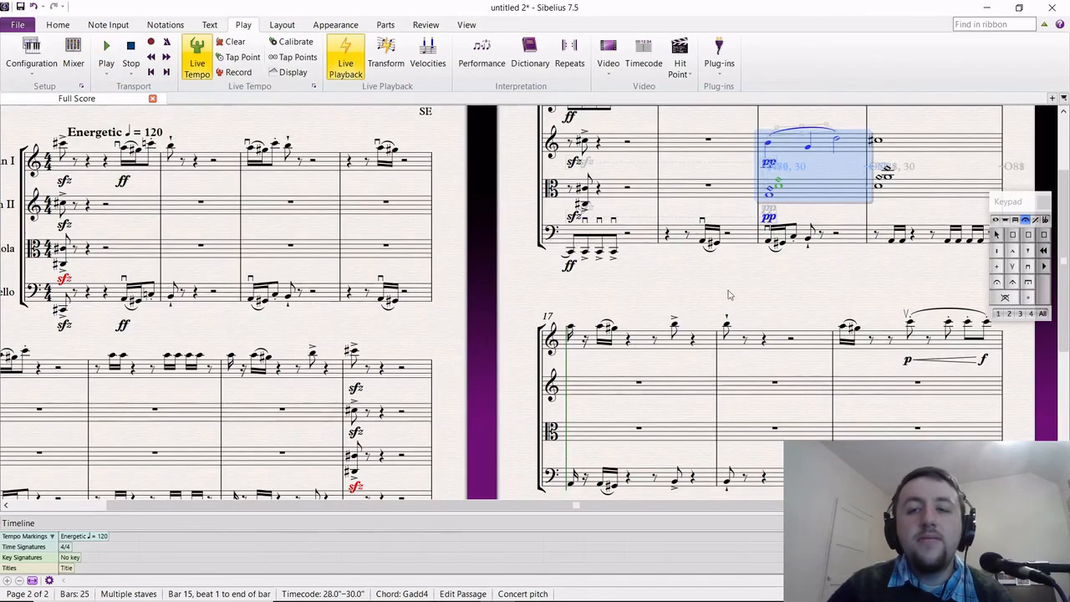
# Examine the Viola's harmonic chords across bars 15 and 16.
pyautogui.press('Escape')
pyautogui.click(599, 299)
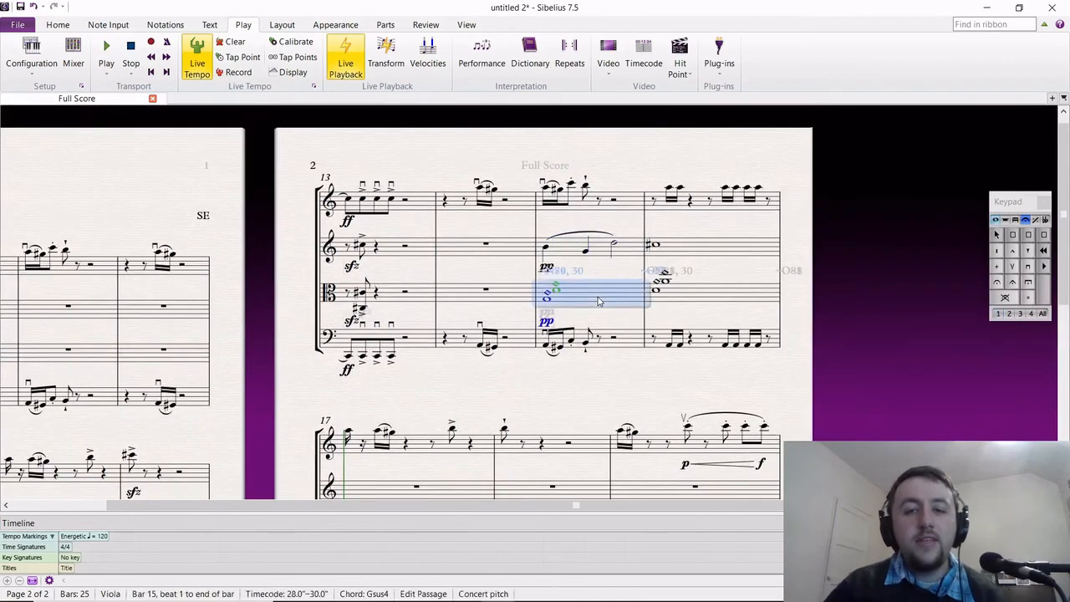
pyautogui.keyDown('shift'); pyautogui.click(684, 301); pyautogui.keyUp('shift')
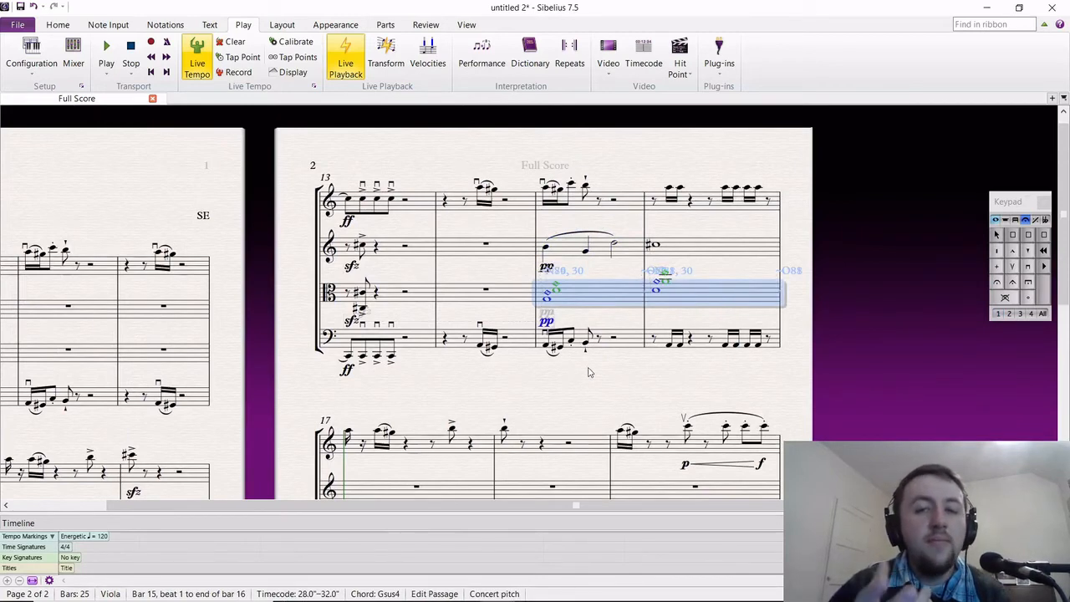
pyautogui.press('Escape')
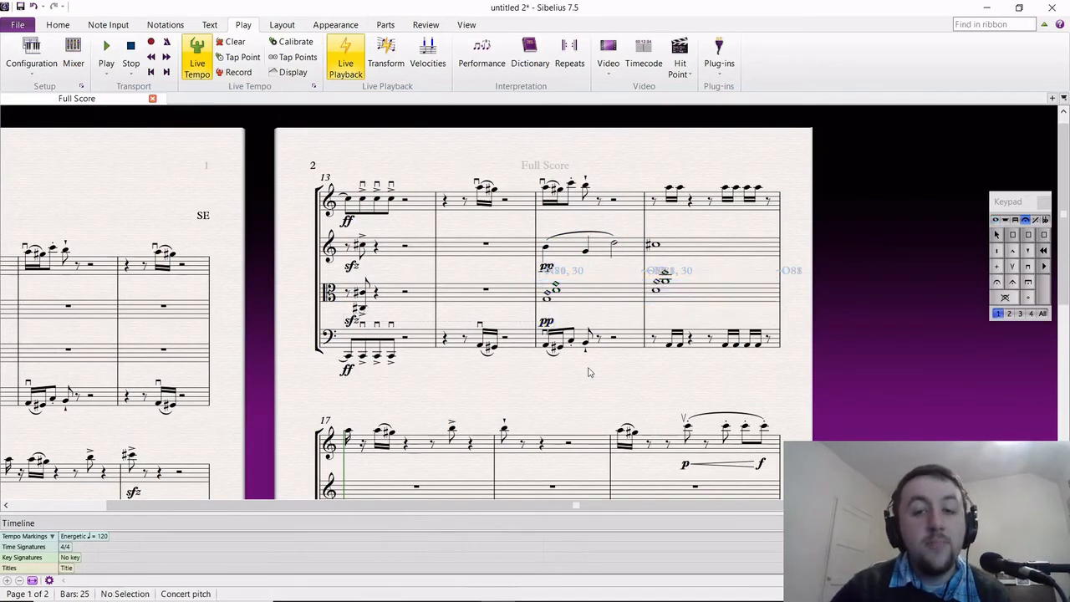
# Play back the score from Violin I in bar 15 to hear its motif over the soft Violin II melody.
pyautogui.click(565, 259)
pyautogui.click(692, 250)
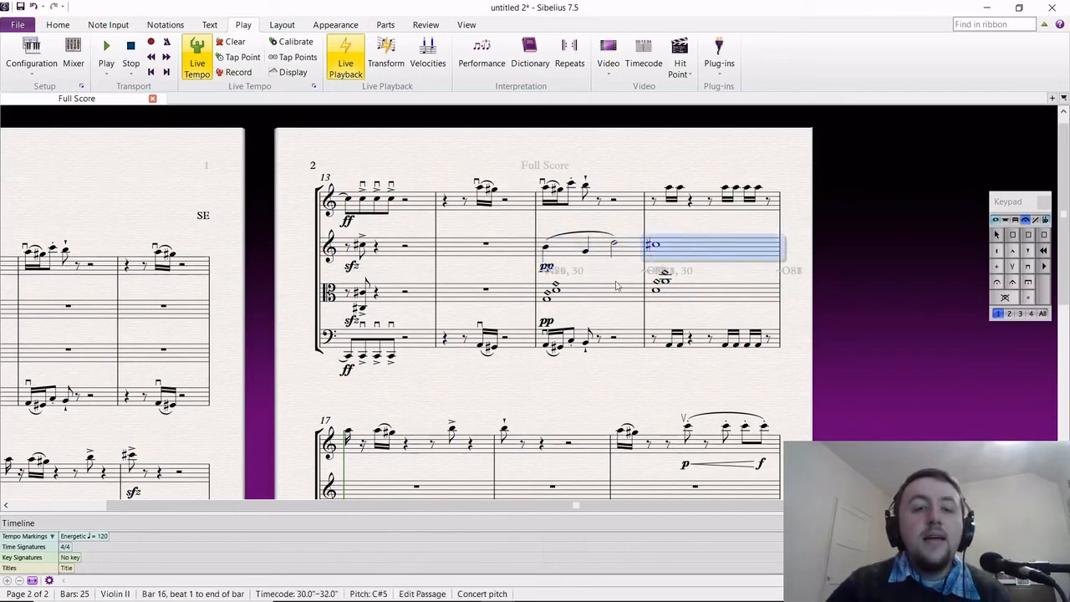
pyautogui.press('Escape')
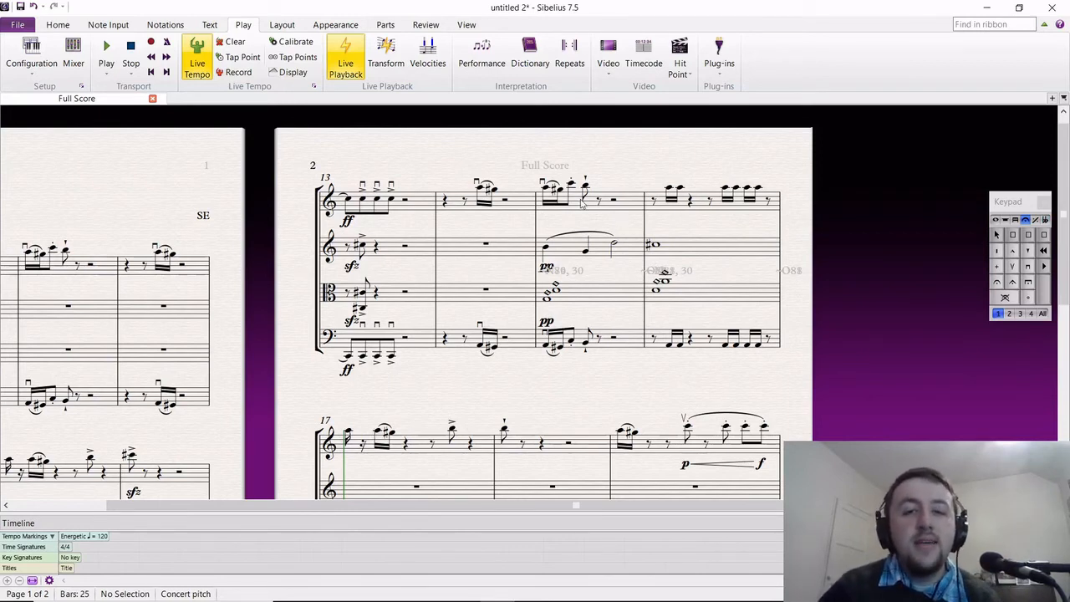
pyautogui.click(580, 206)
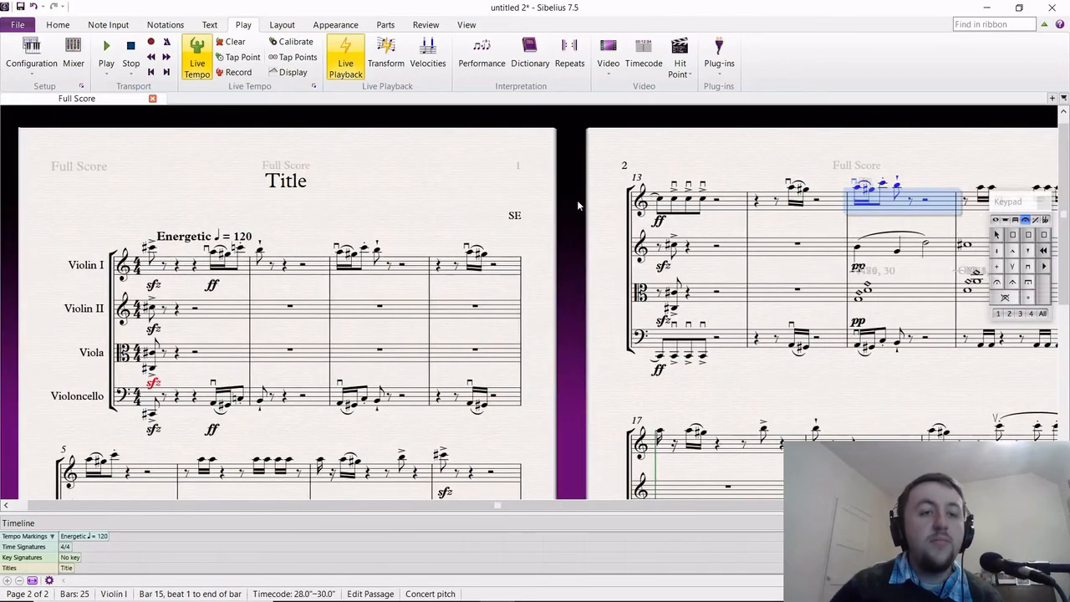
pyautogui.press('space')
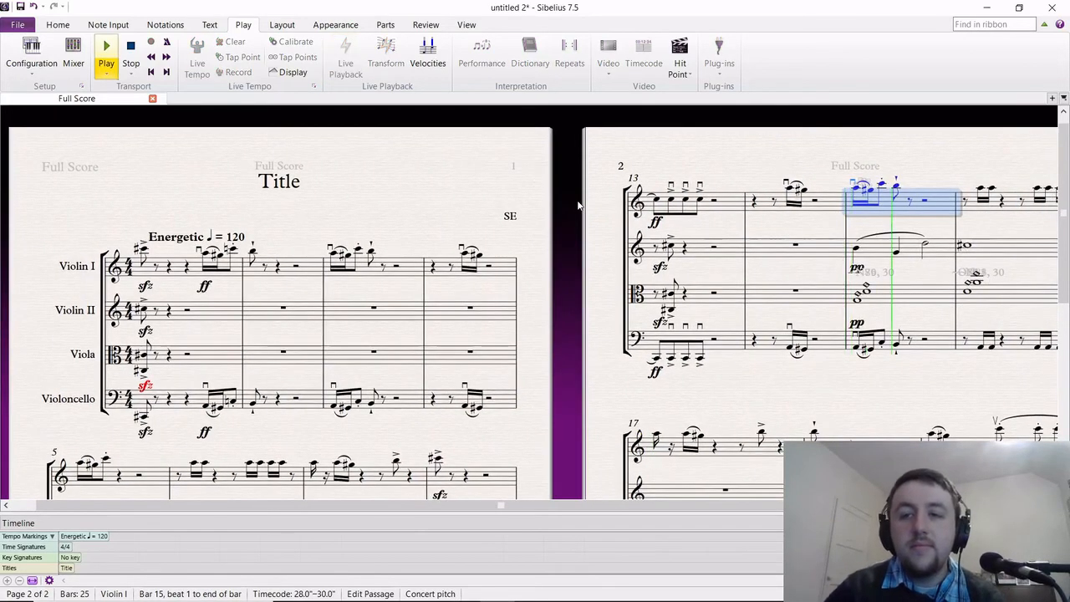
pyautogui.press('space')
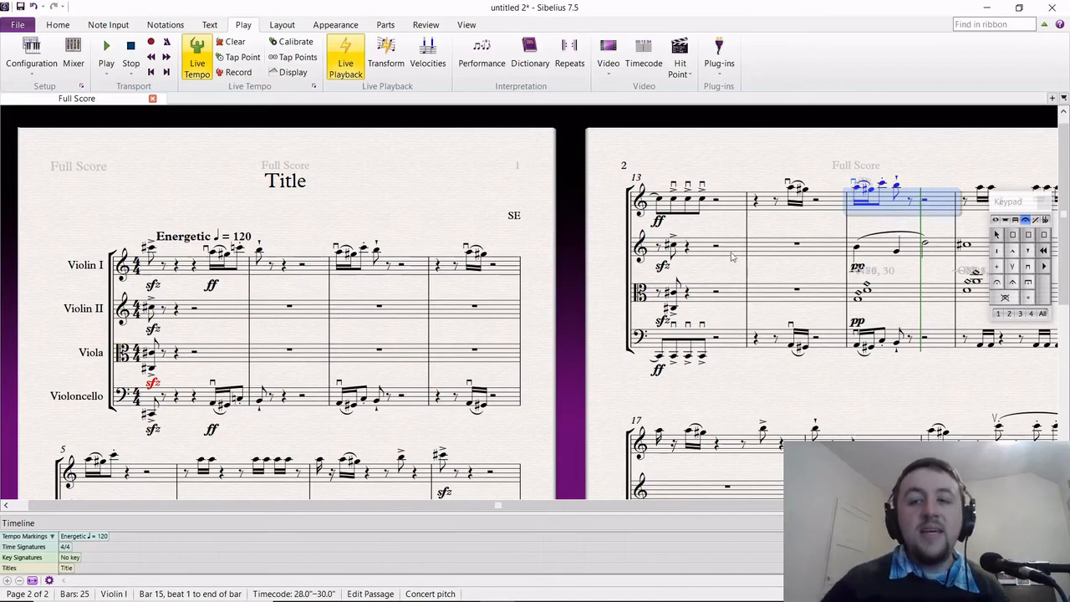
# Examine bars 15 and 16, singling out the doubled Violin I and Violoncello rhythm in bar 16.
pyautogui.hscroll(1, 741, 260)
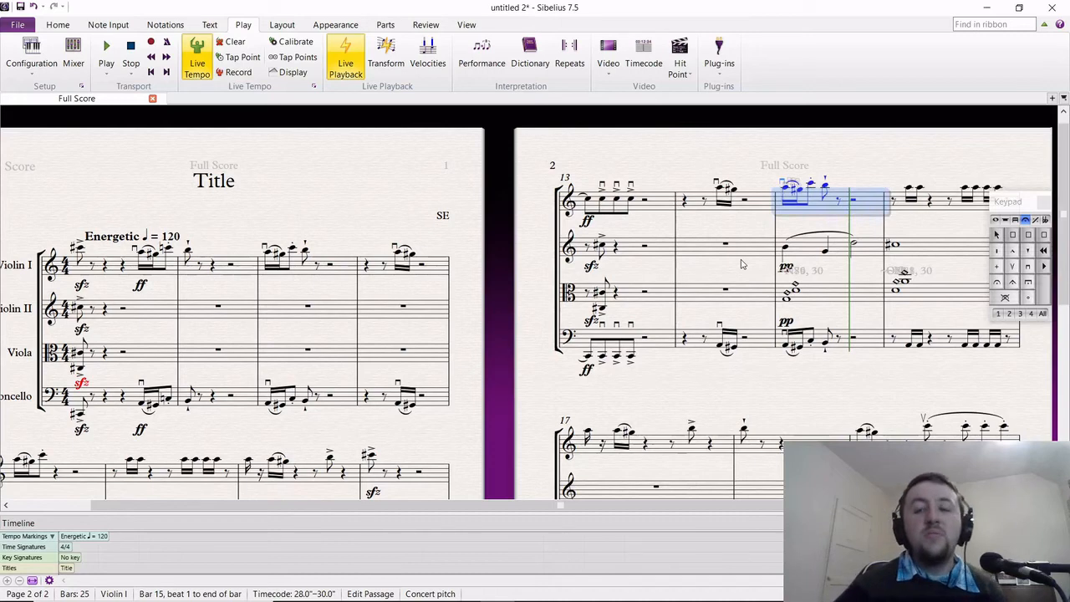
pyautogui.hscroll(1, 799, 267)
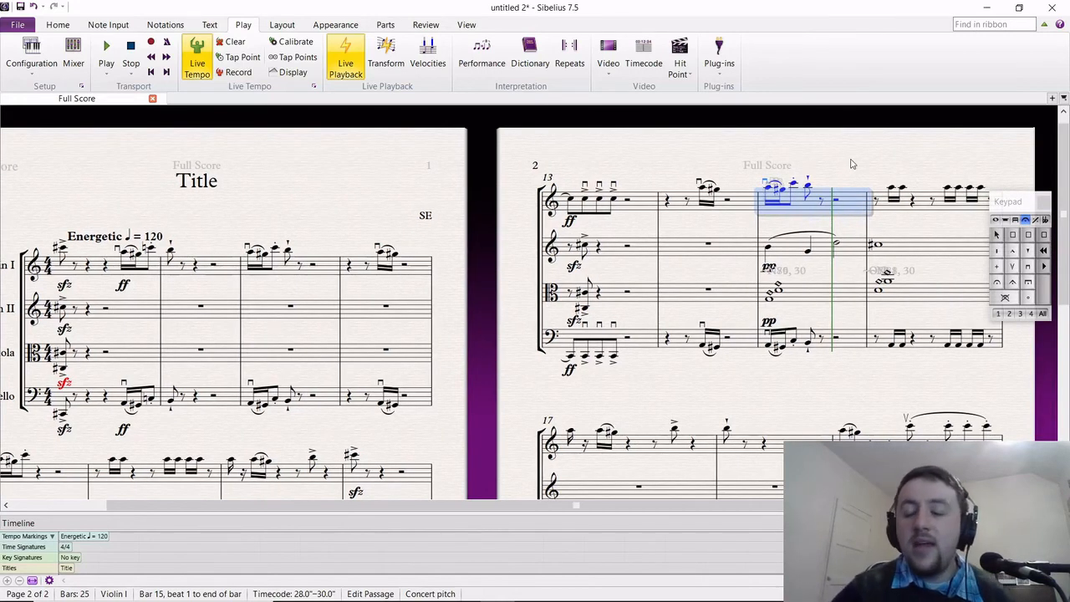
pyautogui.moveTo(851, 164); pyautogui.dragTo(786, 137)
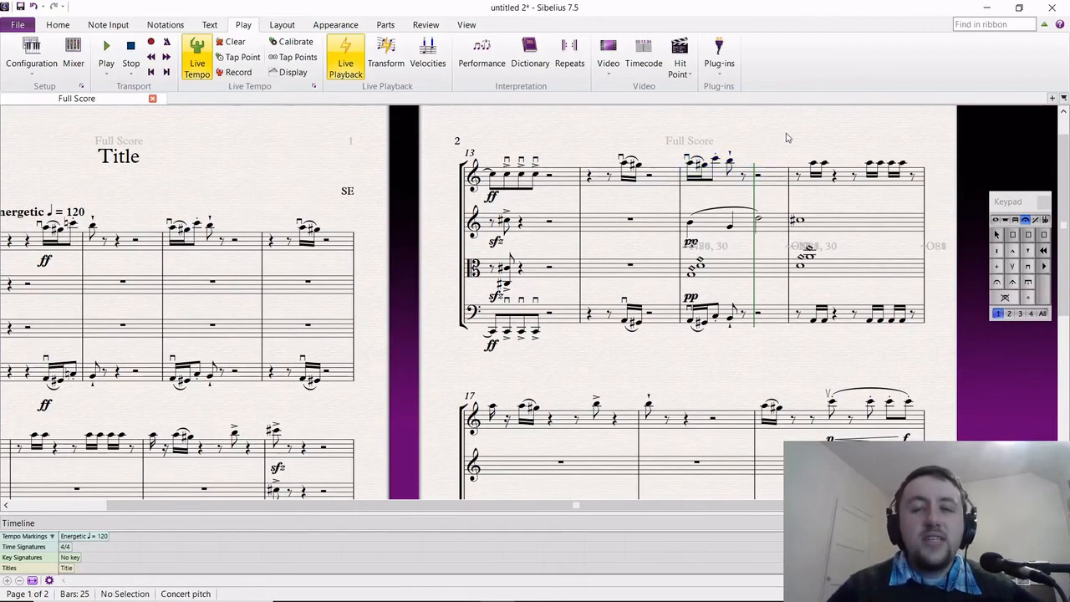
pyautogui.moveTo(786, 137); pyautogui.dragTo(734, 136)
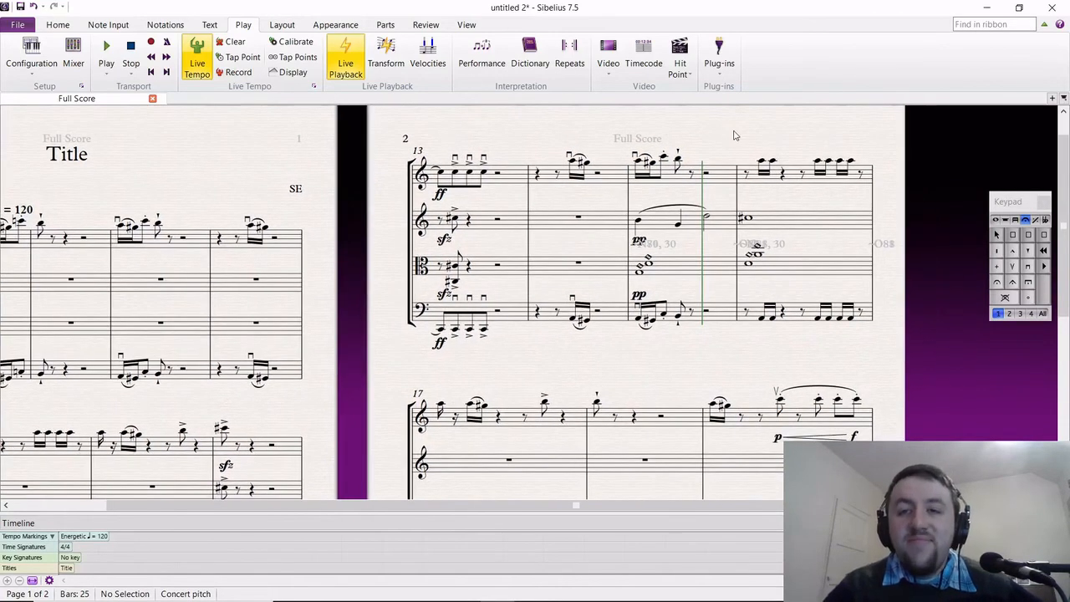
pyautogui.moveTo(663, 354); pyautogui.dragTo(621, 324)
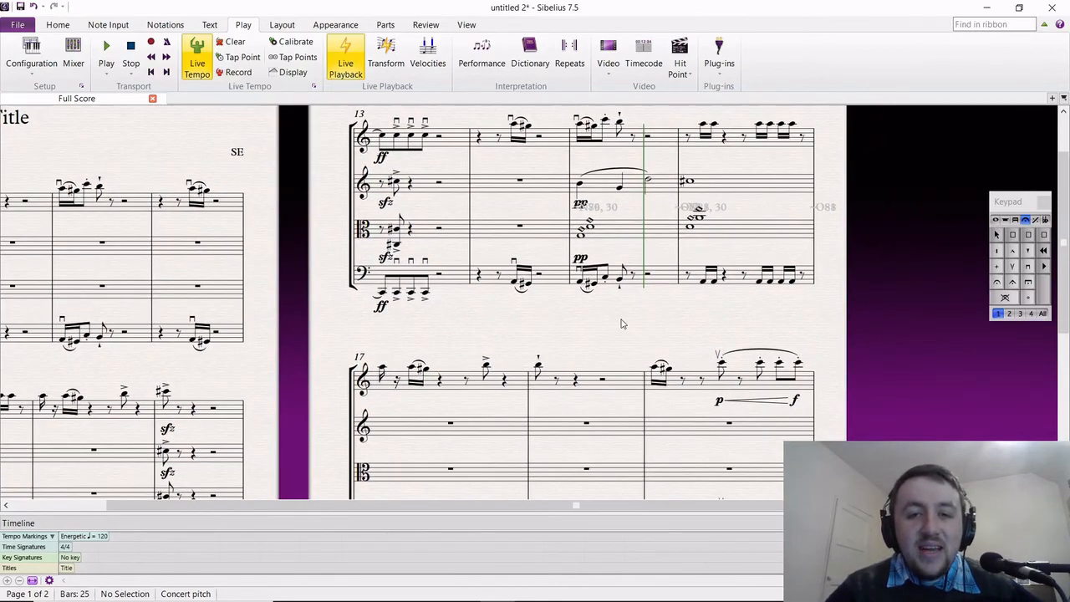
pyautogui.click(732, 137)
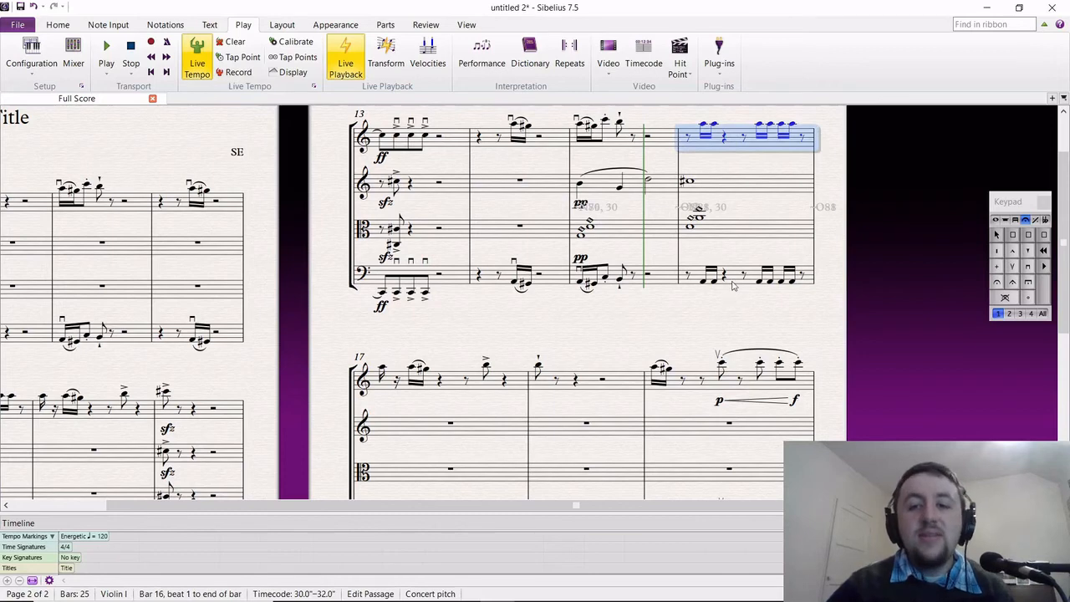
pyautogui.keyDown('ctrl'); pyautogui.click(735, 286); pyautogui.keyUp('ctrl')
pyautogui.click(724, 303)
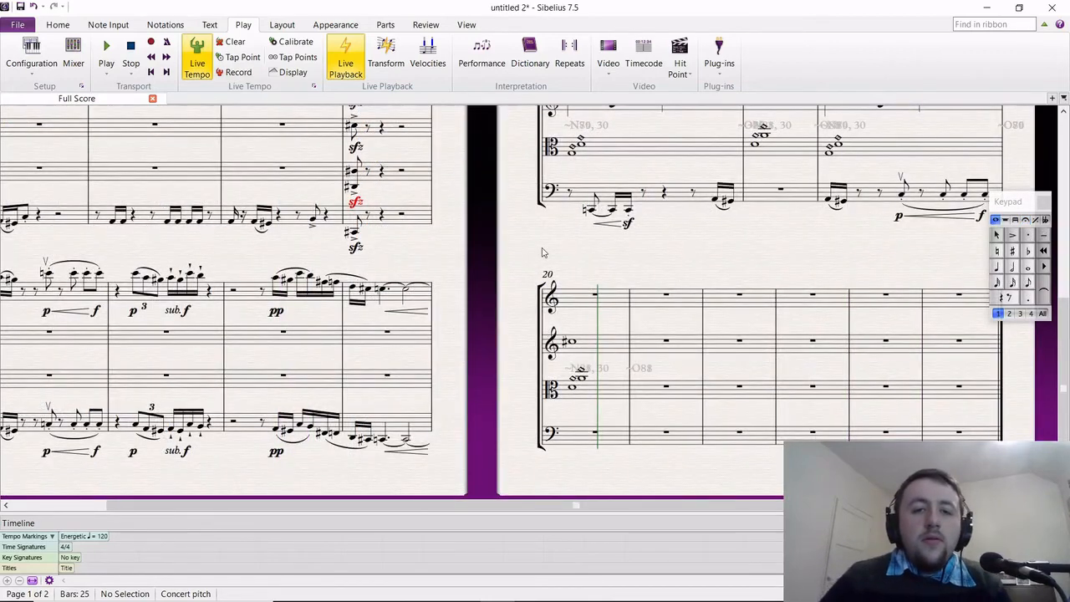
# Inspect the Violin I and Violoncello figures from bar 15 to bar 20 against the repeated Violin II melody and Viola harmonics.
pyautogui.scroll(3, 542, 253)
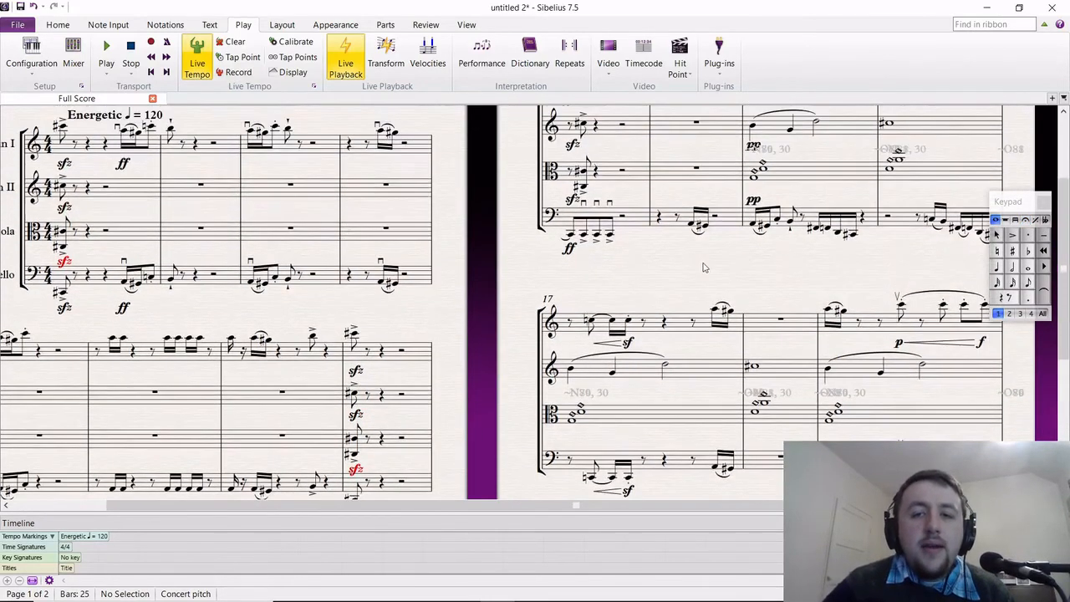
pyautogui.moveTo(704, 264); pyautogui.dragTo(536, 342)
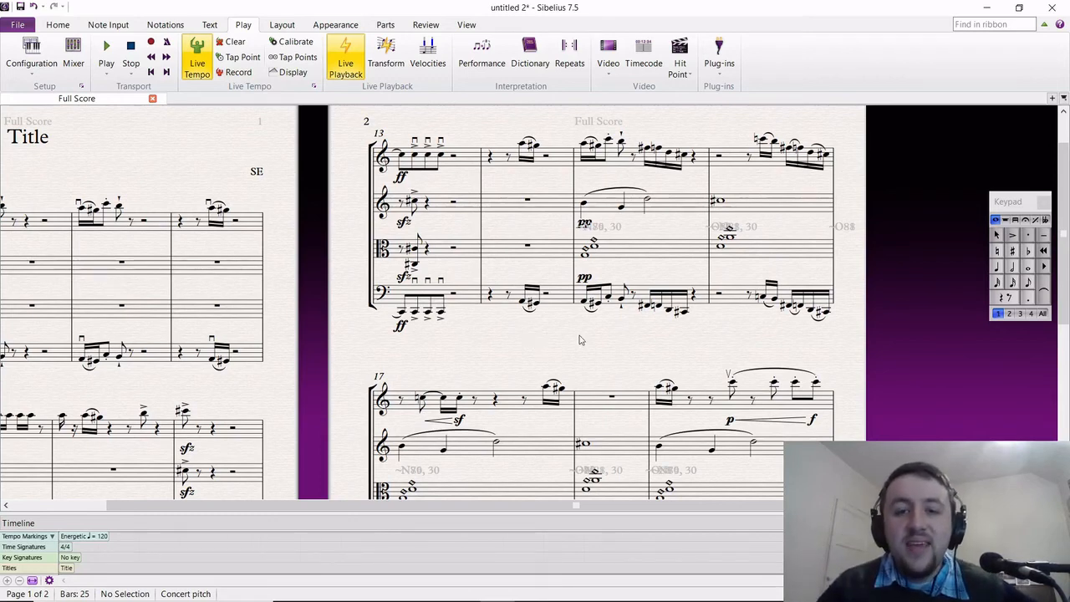
pyautogui.scroll(-4, 580, 340)
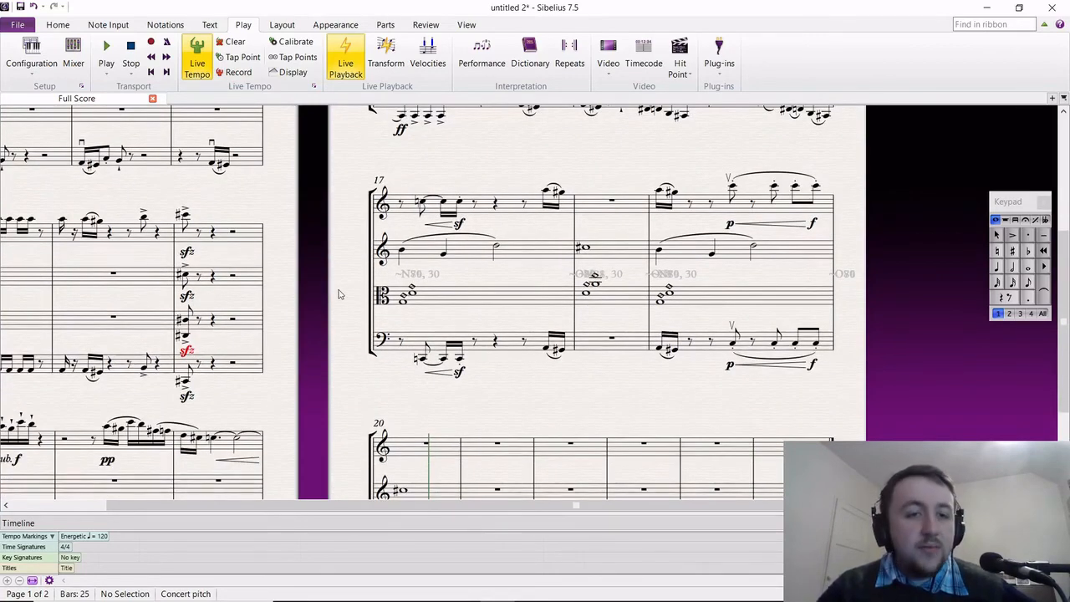
# Play back the whole quartet from the first Violin I note in bar 1 through the music in bar 20.
pyautogui.hscroll(-3, 338, 294)
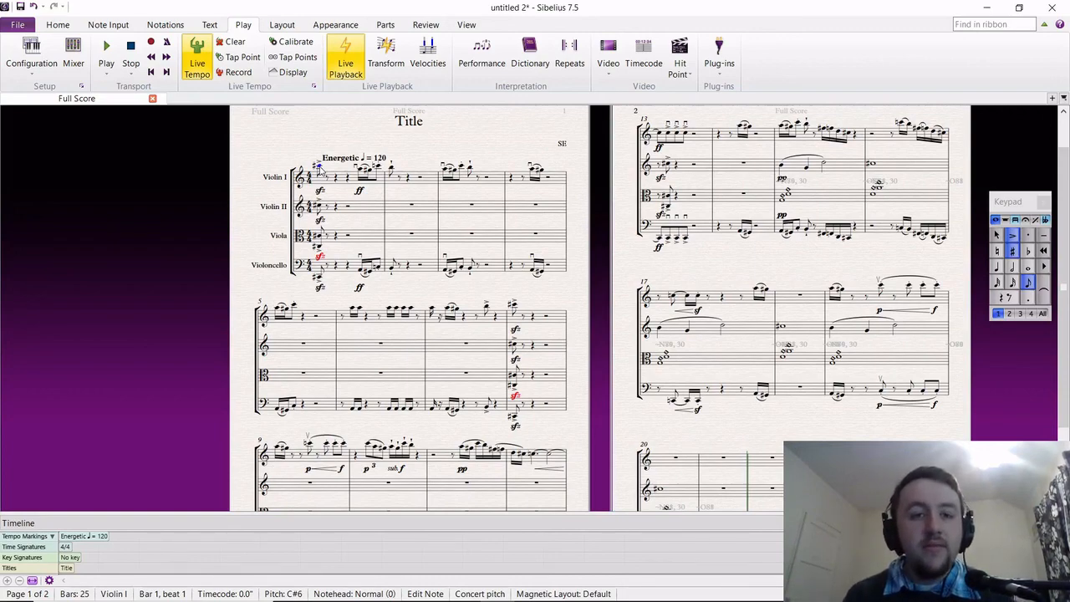
pyautogui.press('space')
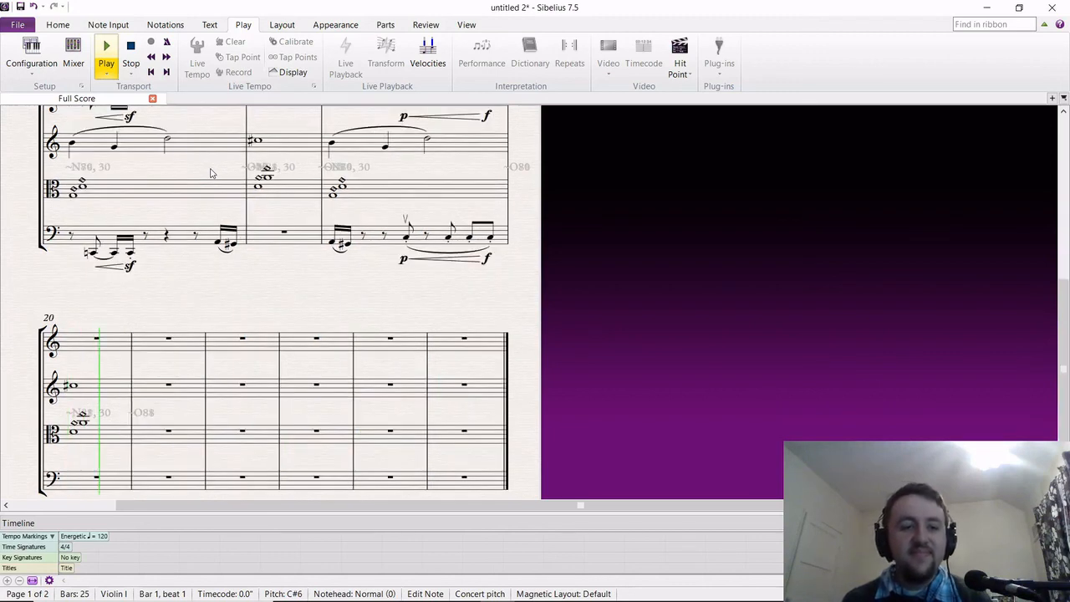
pyautogui.press('space')
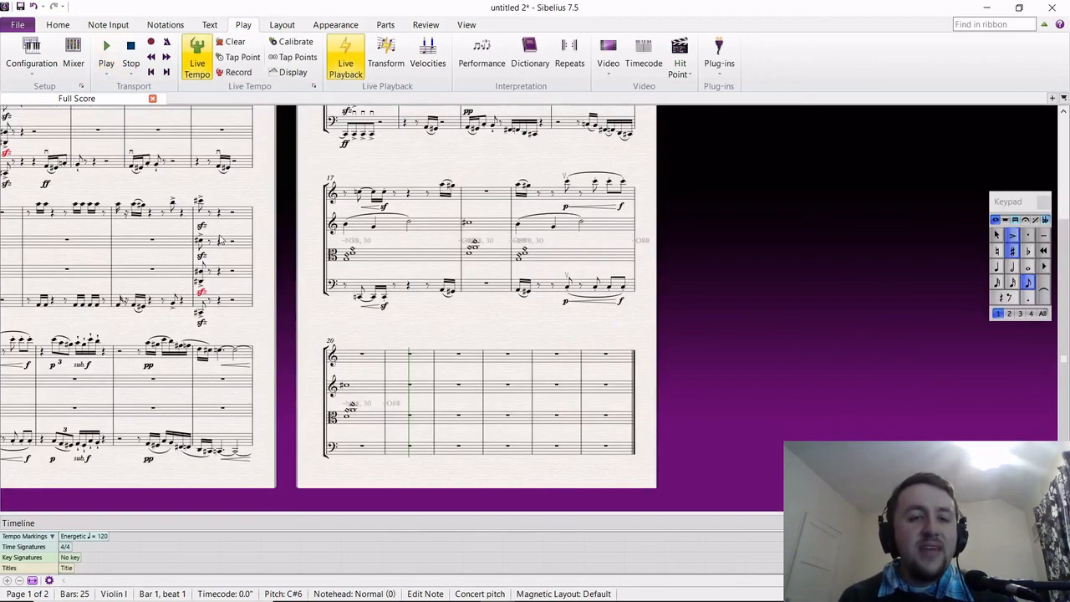
# Review the full two-page score from the opening accented chords to the Violin II and Viola notes in bar 20.
pyautogui.scroll(3, 302, 305)
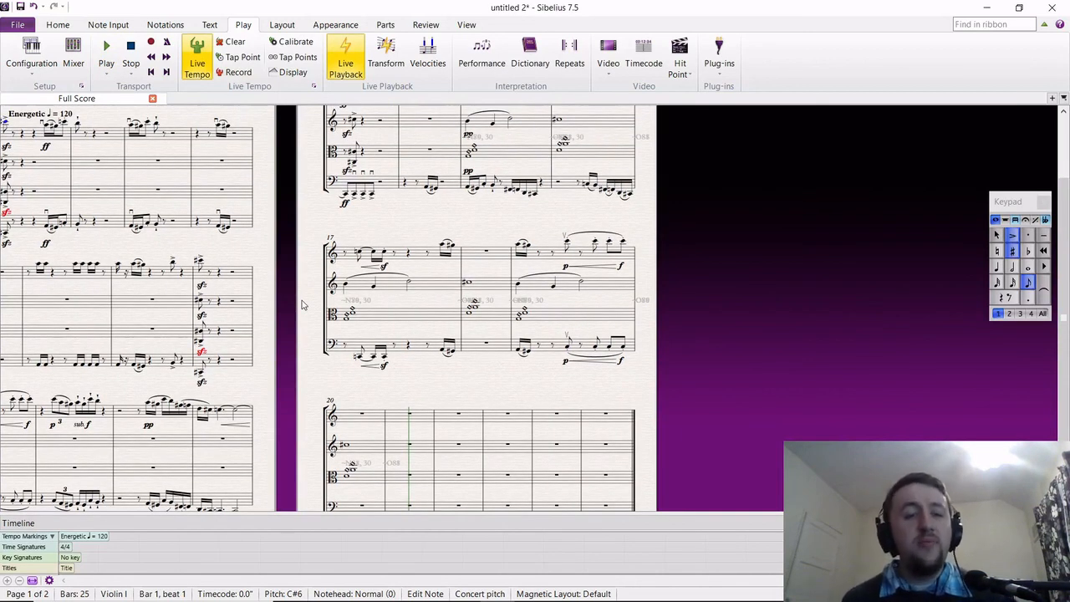
pyautogui.hscroll(-10, 302, 305)
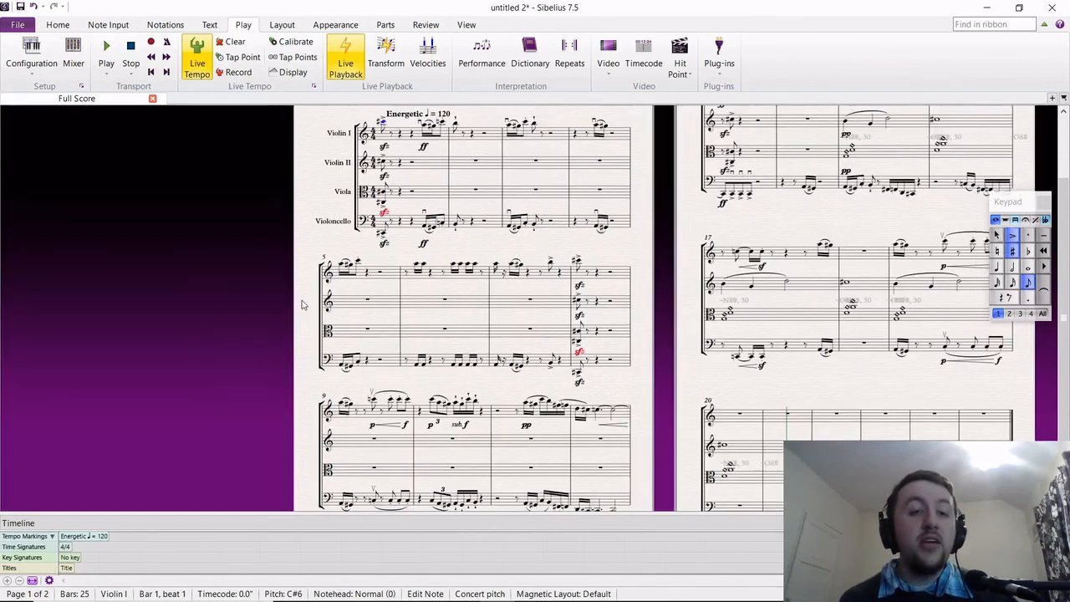
pyautogui.moveTo(595, 257); pyautogui.dragTo(504, 329)
pyautogui.click(504, 296)
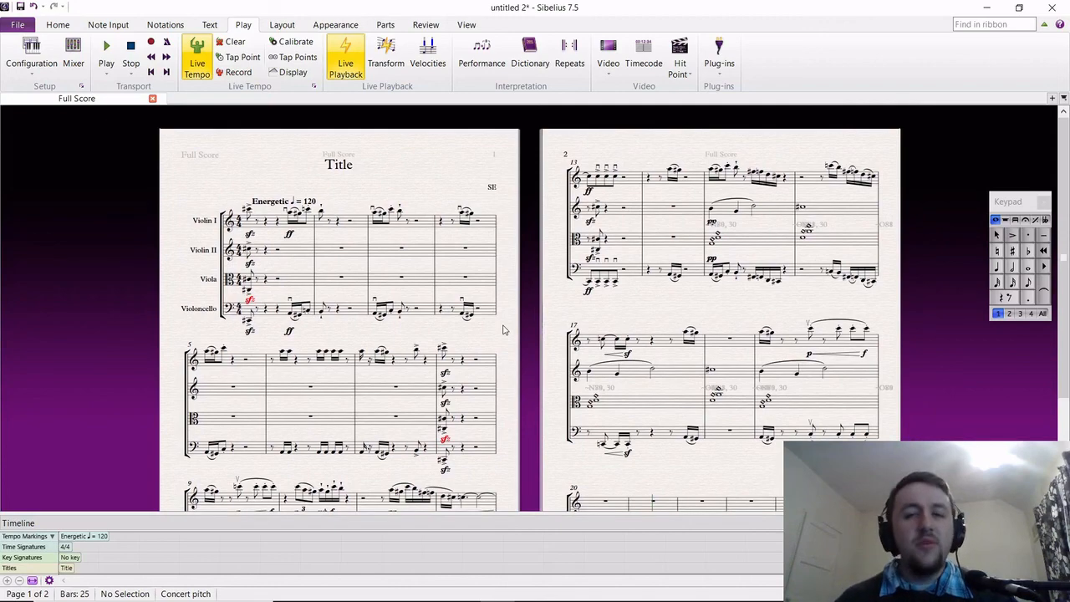
pyautogui.moveTo(629, 319); pyautogui.dragTo(546, 284)
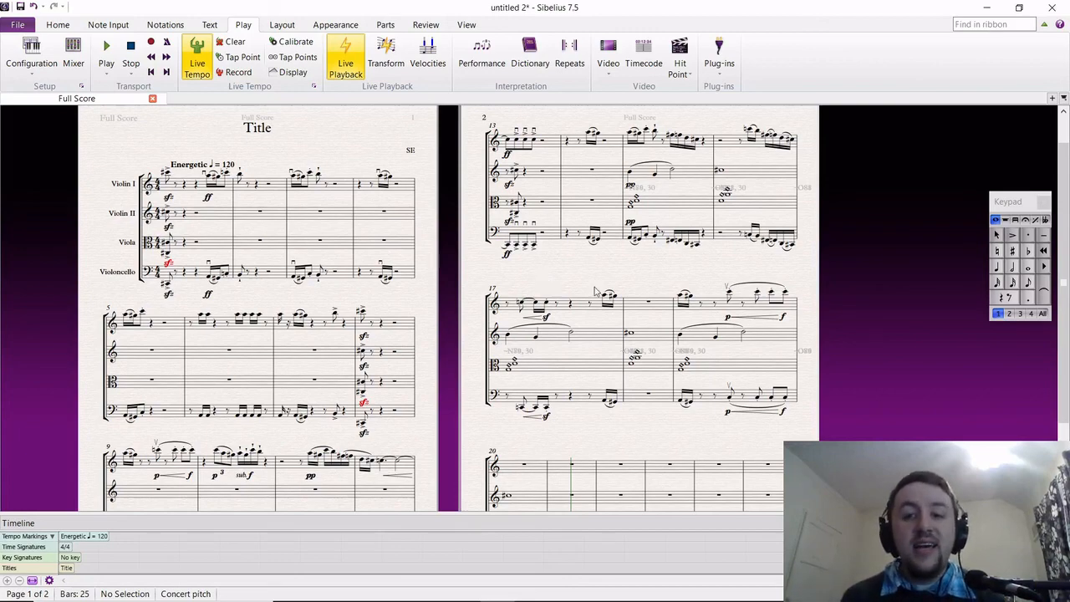
pyautogui.moveTo(598, 289); pyautogui.dragTo(528, 255)
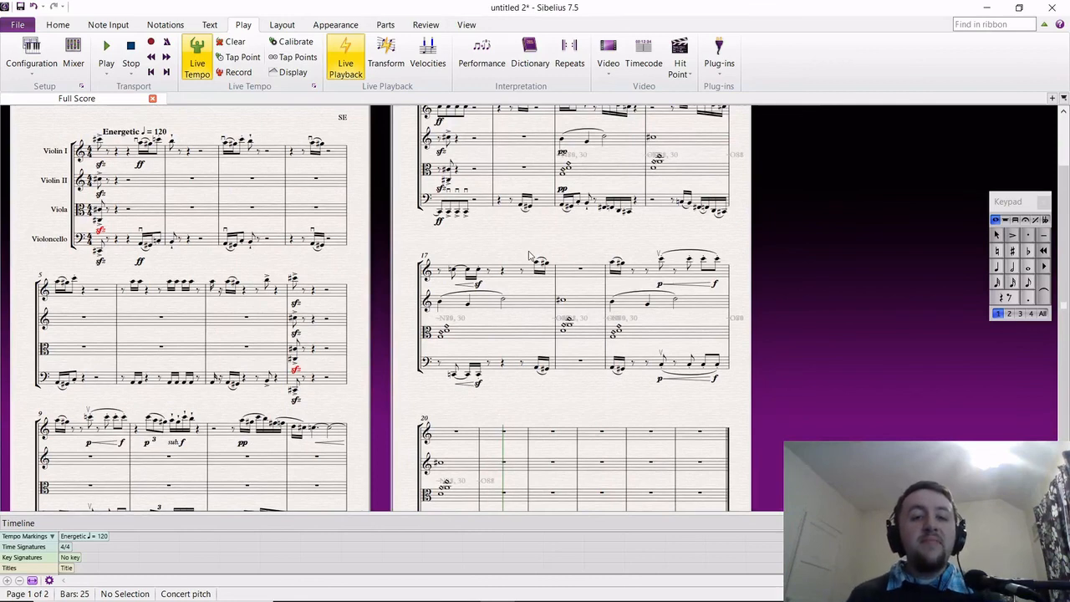